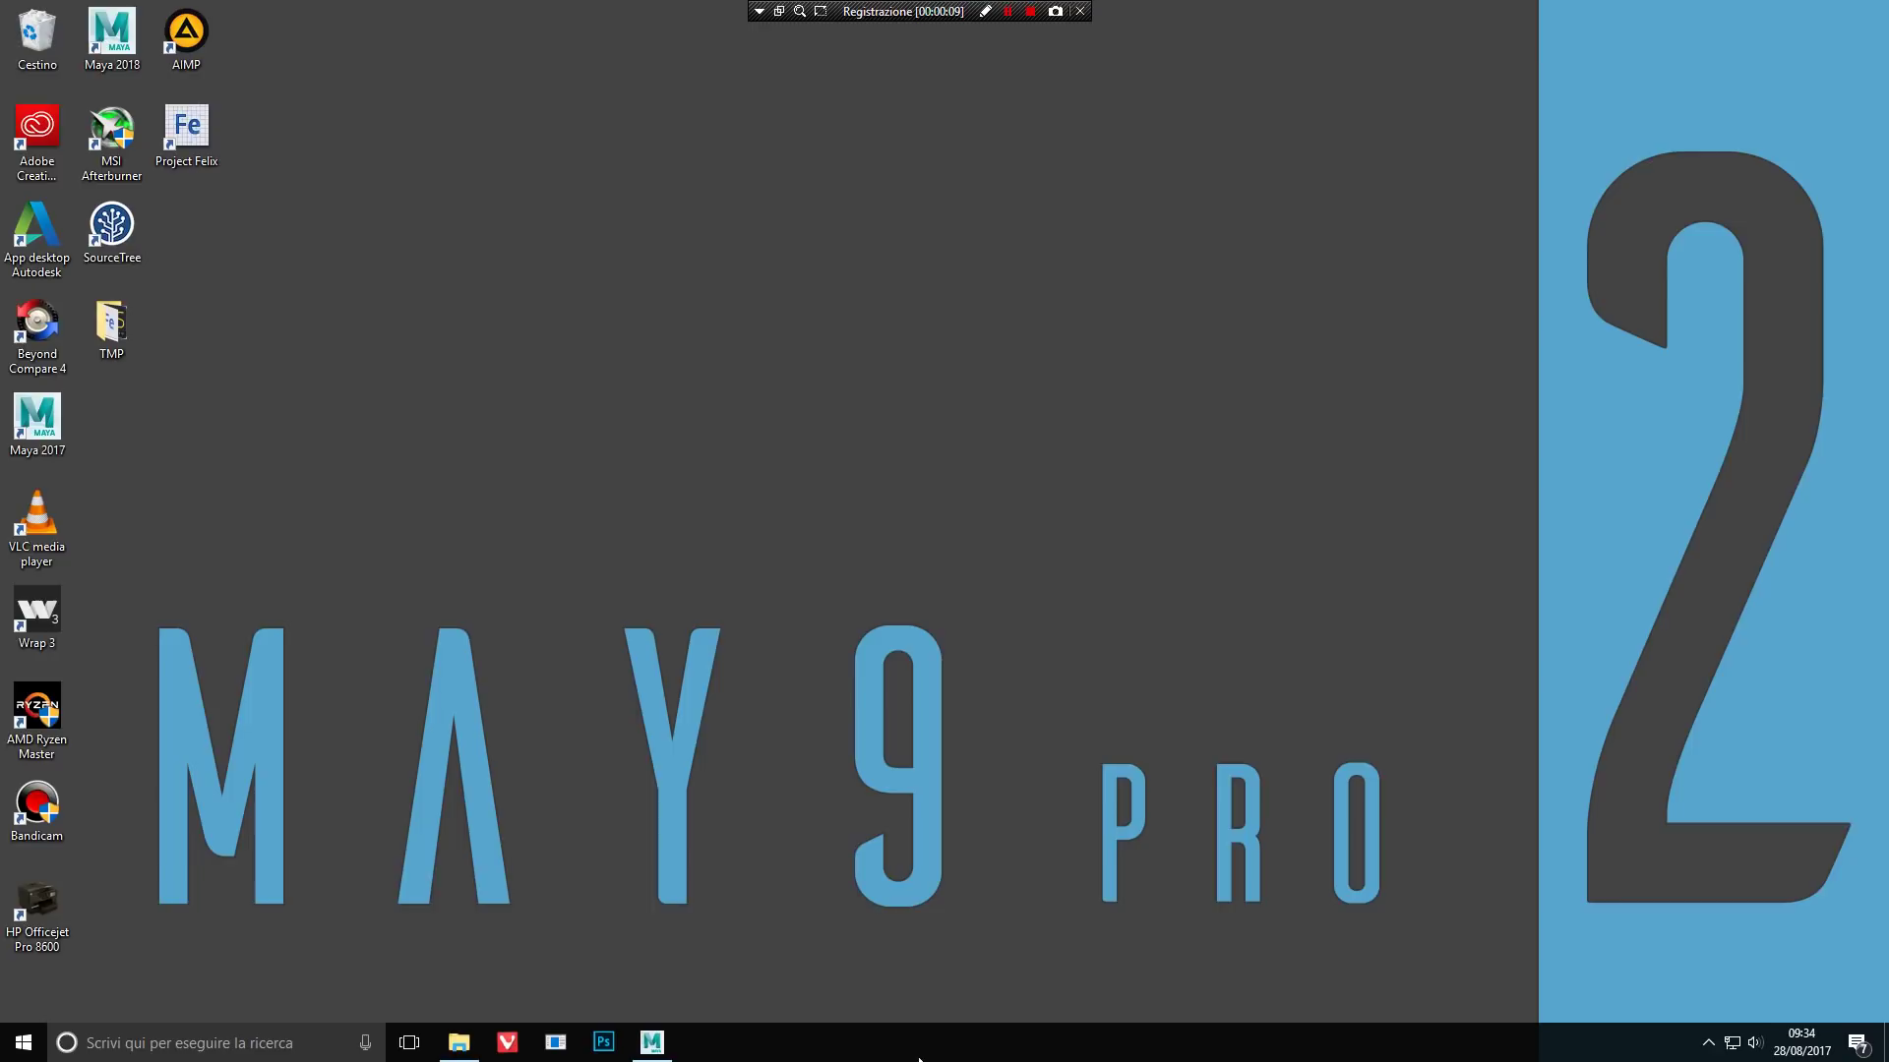
# Switch to Maya and create a polygon cube about 5.23 units on each side near the grid's centre
pyautogui.click(651, 1049)
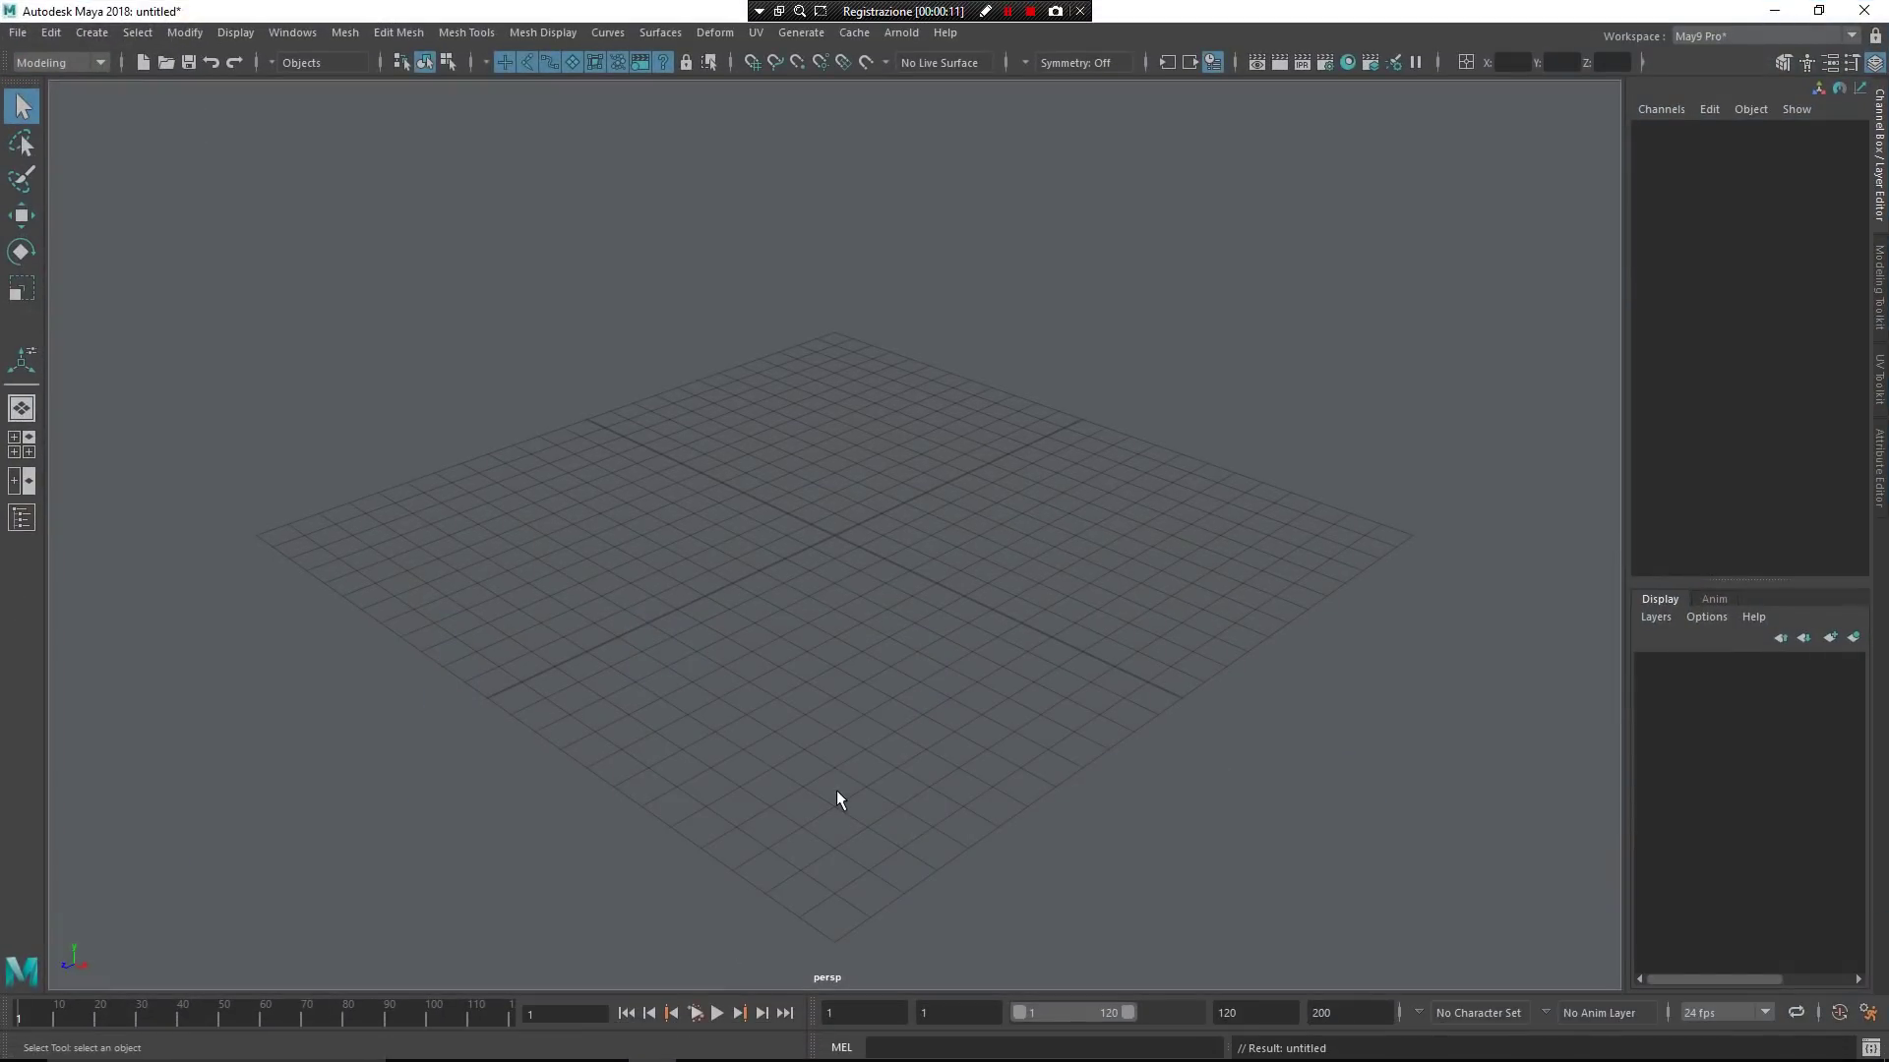
pyautogui.press('space')
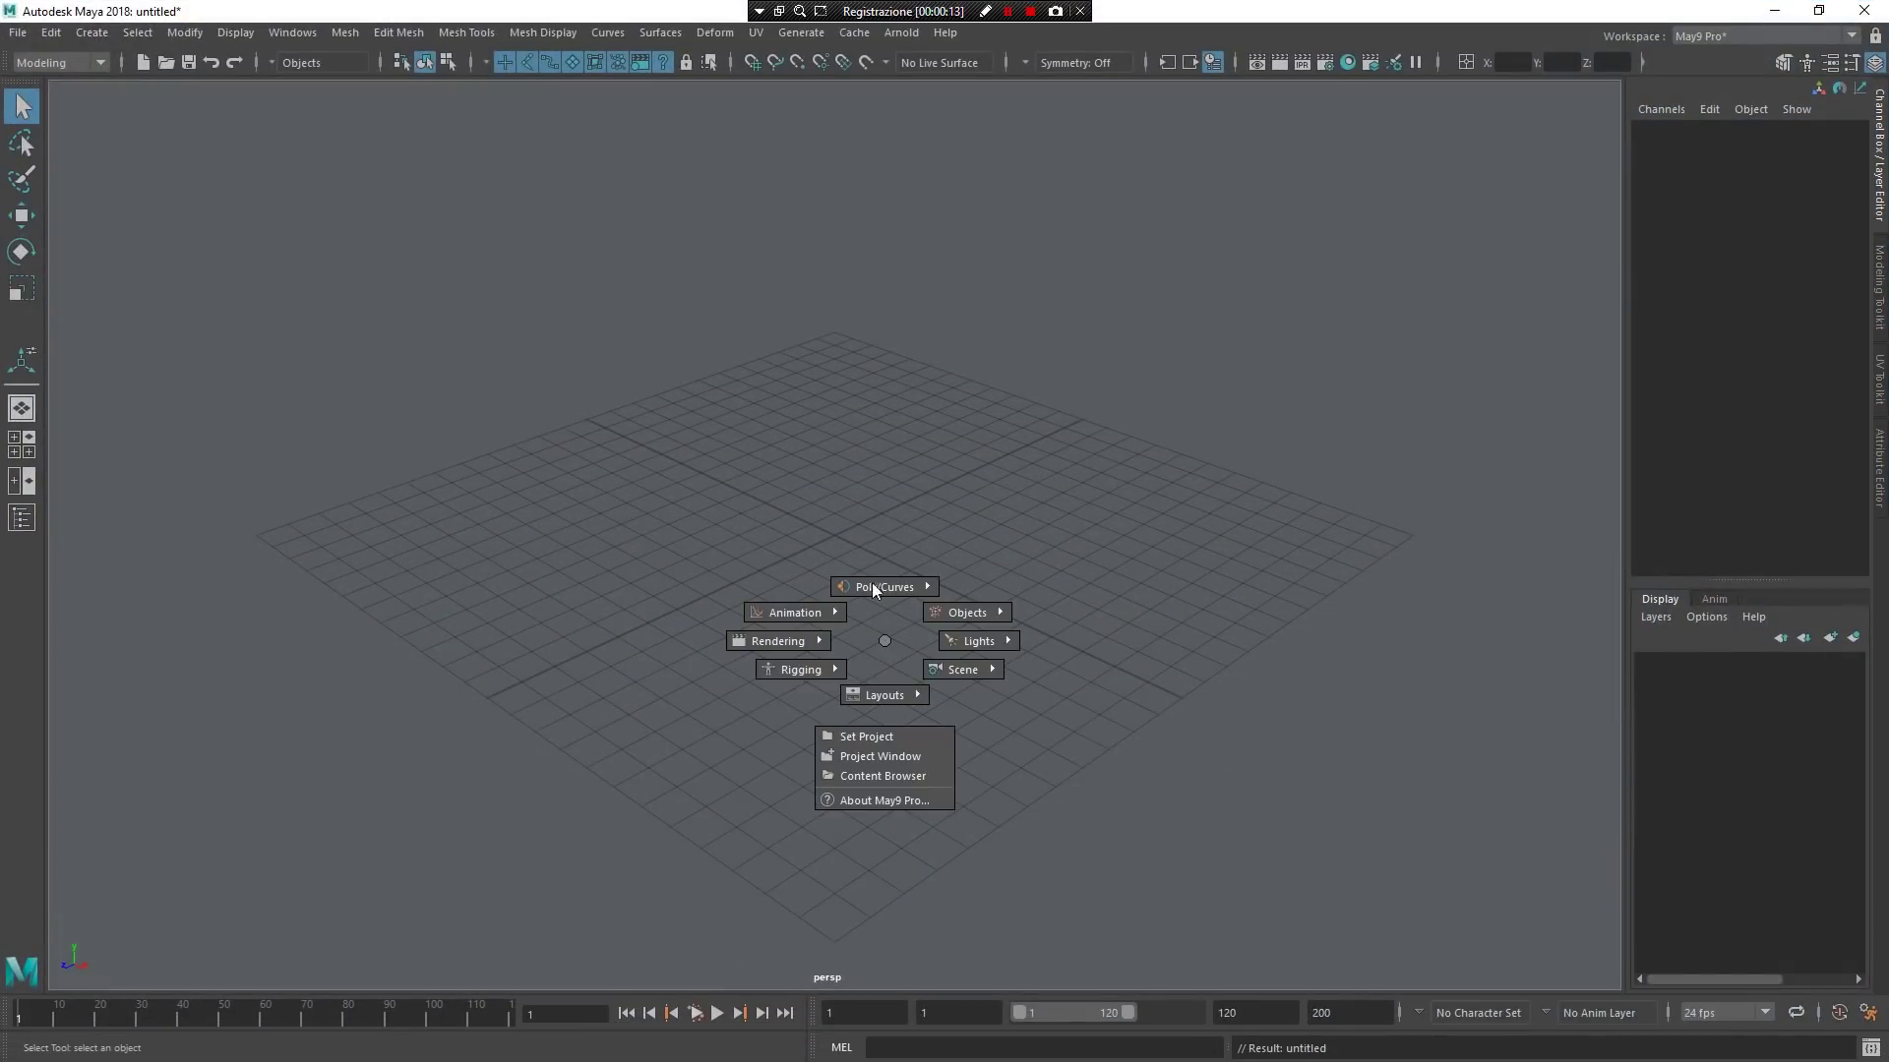
pyautogui.moveTo(850, 502); pyautogui.dragTo(714, 499)
pyautogui.moveTo(919, 580); pyautogui.dragTo(969, 581)
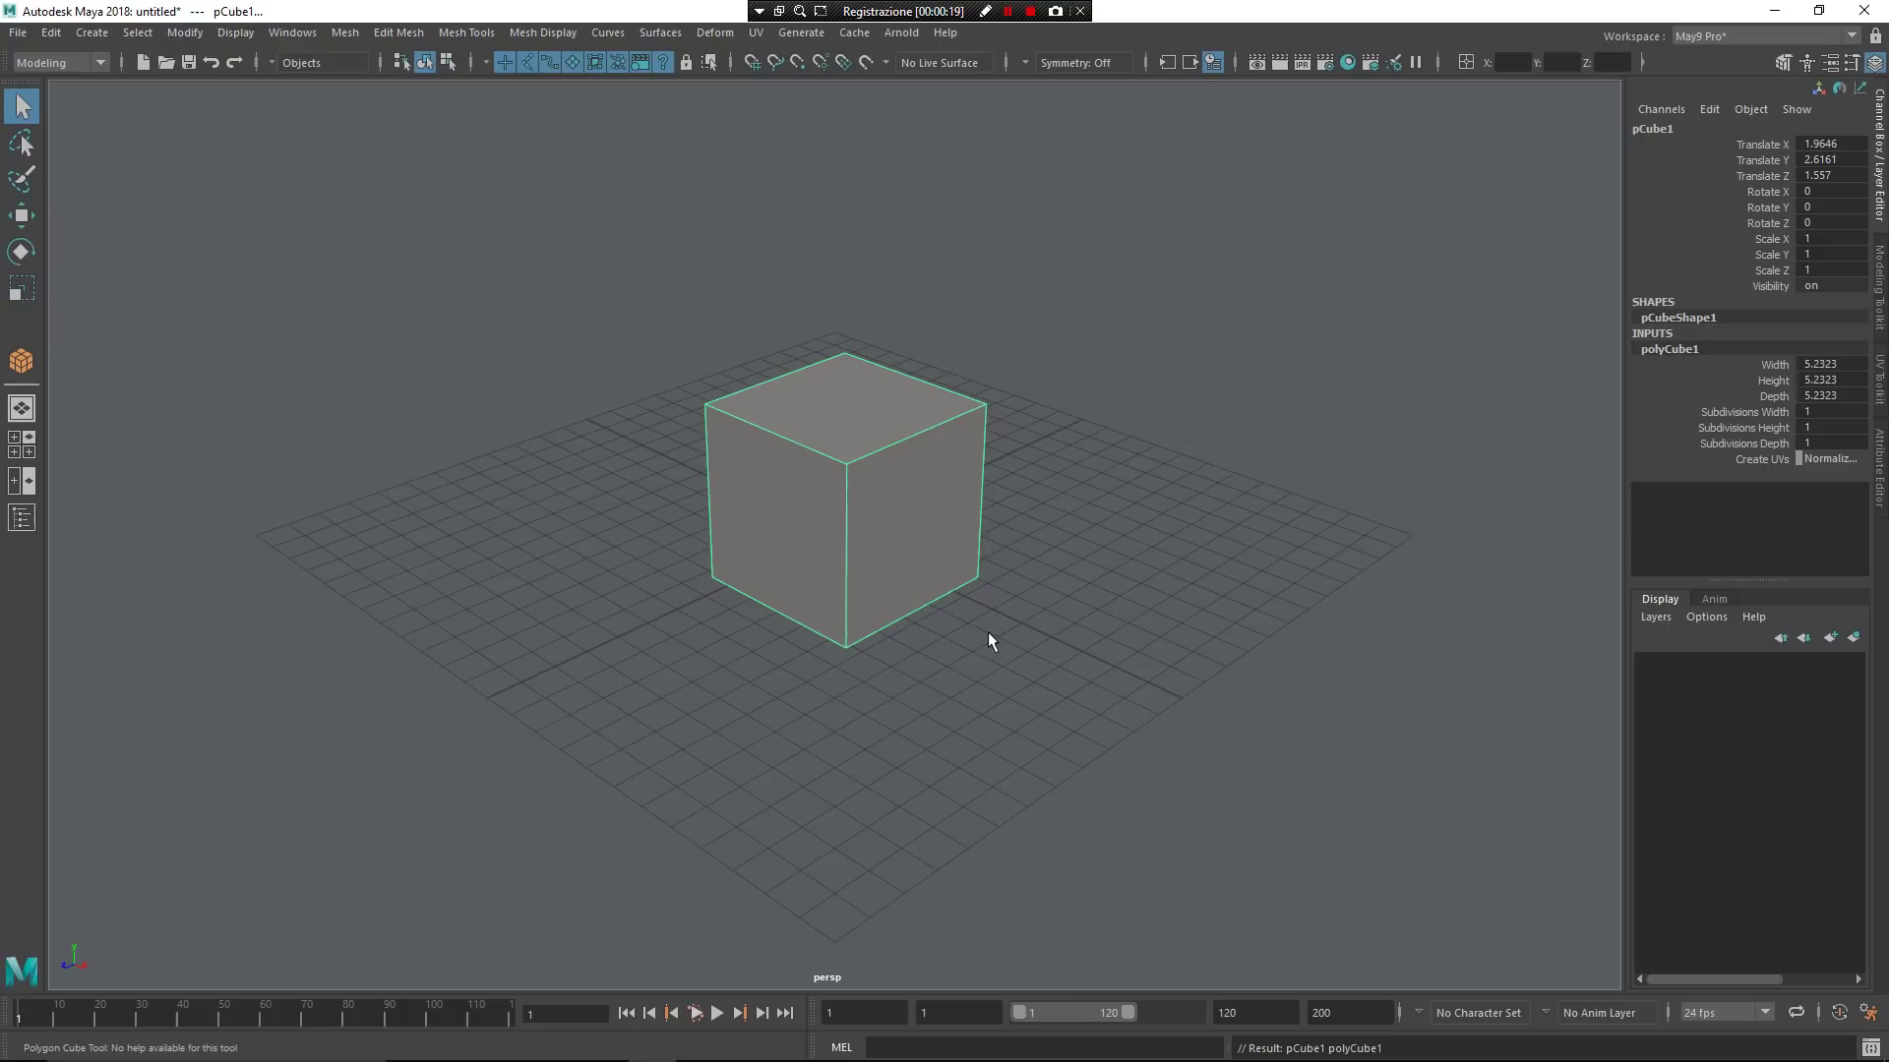
# Extrude all of the cube's faces with a thickness of 0.62, return to object selection and deselect the cube
pyautogui.keyDown('shift'); pyautogui.rightClick(954, 528); pyautogui.keyUp('shift')
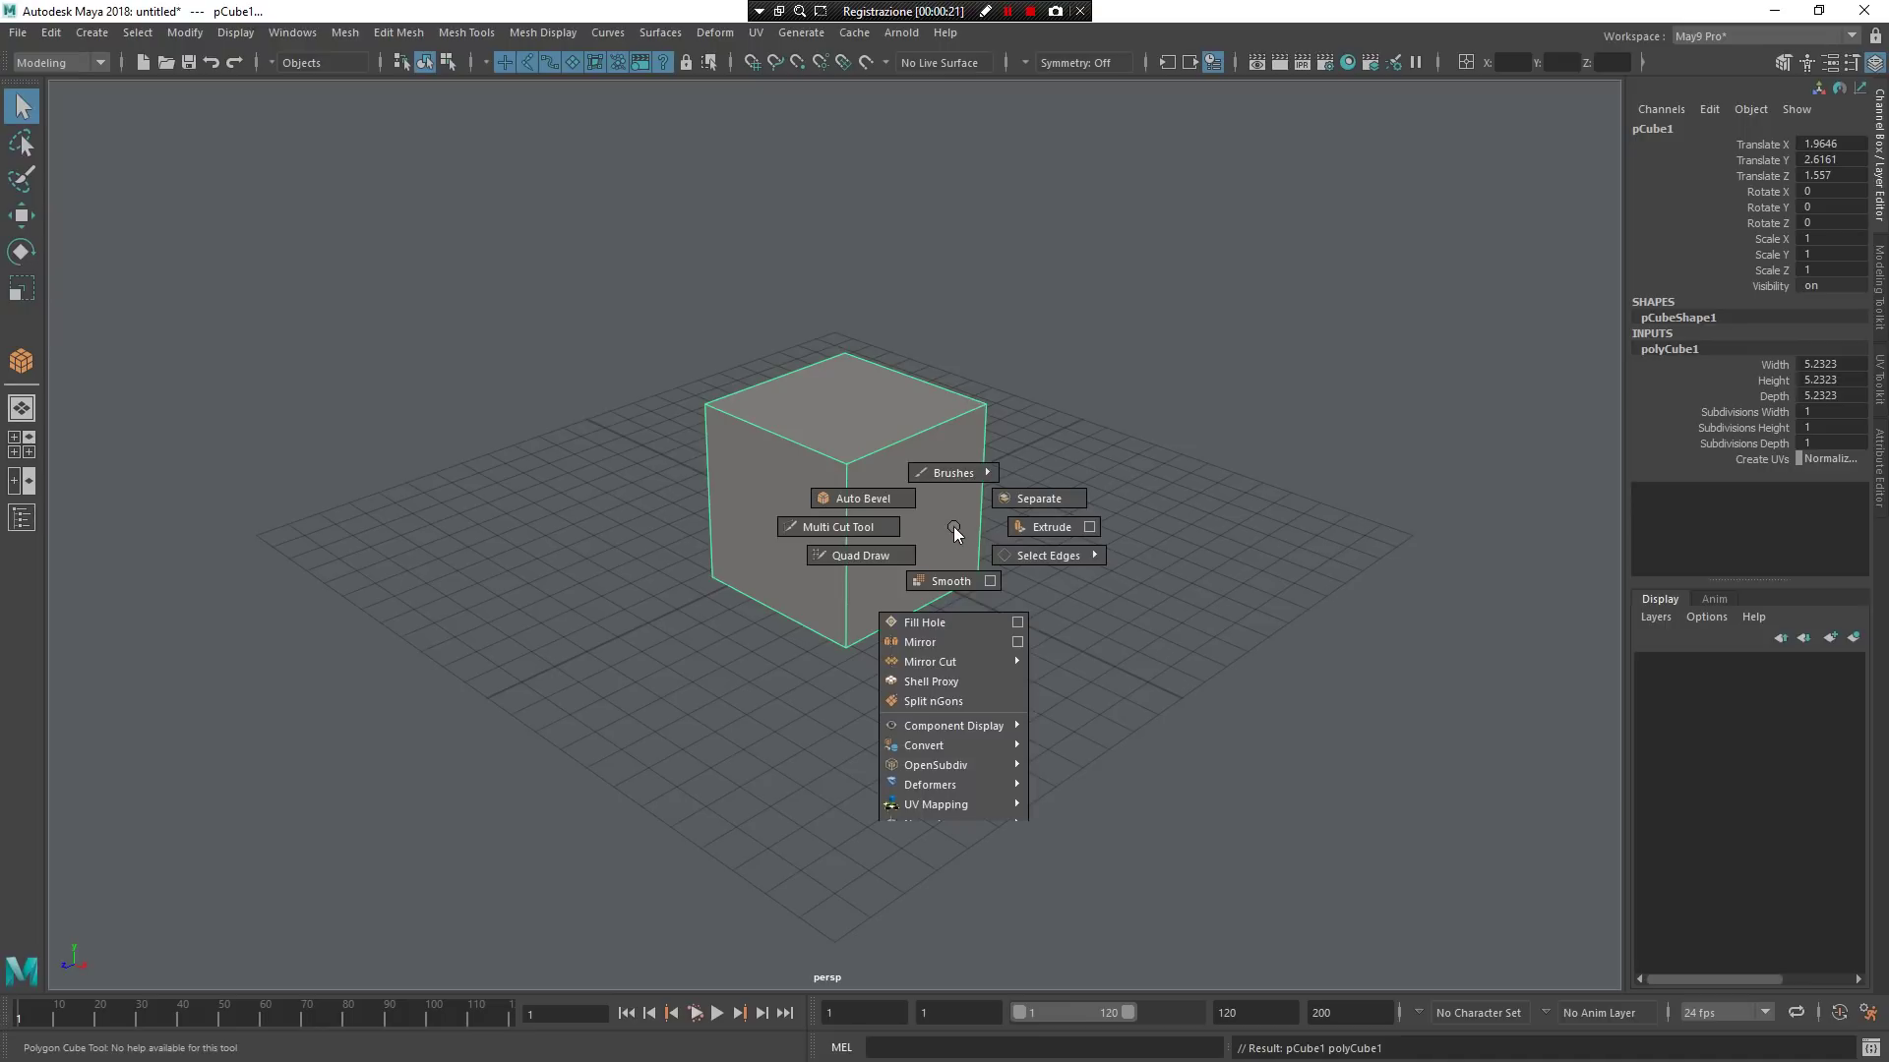
pyautogui.keyDown('shift'); pyautogui.moveTo(954, 532); pyautogui.dragTo(1045, 528, button='right'); pyautogui.keyUp('shift')
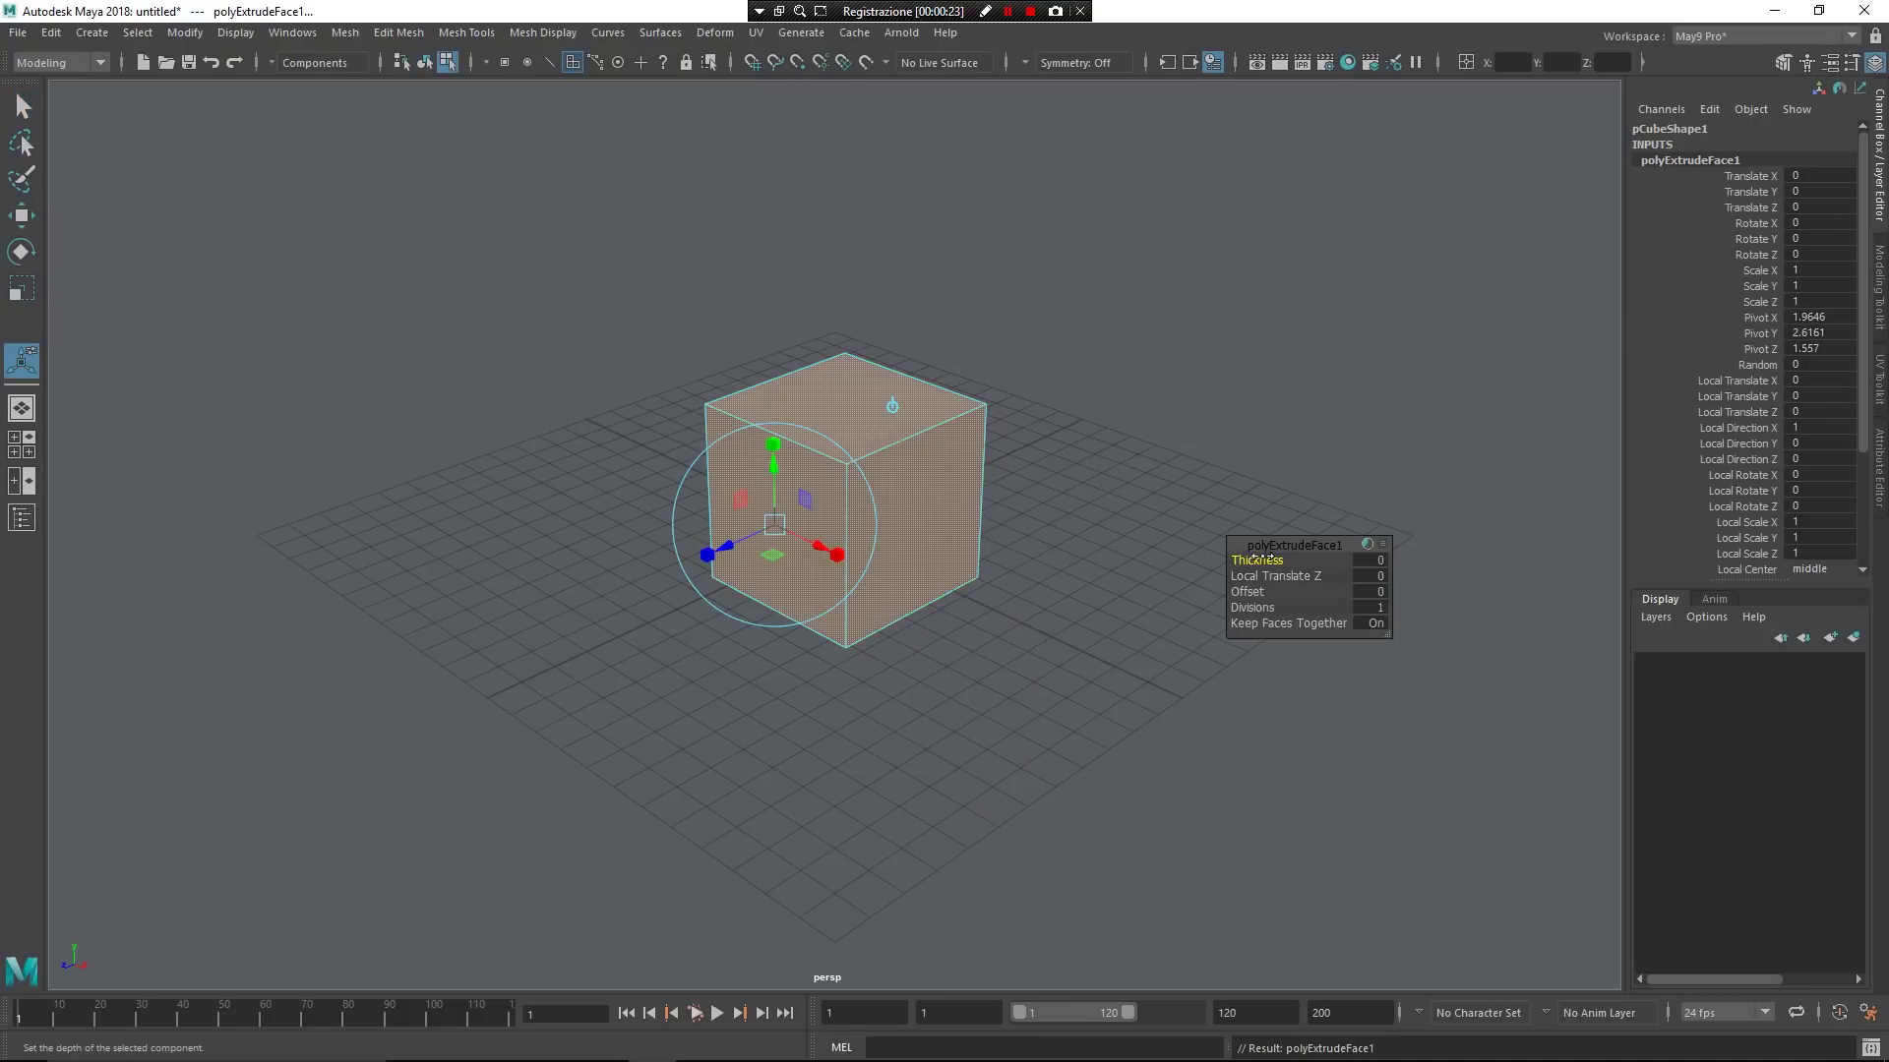
pyautogui.moveTo(1262, 557); pyautogui.dragTo(1326, 561)
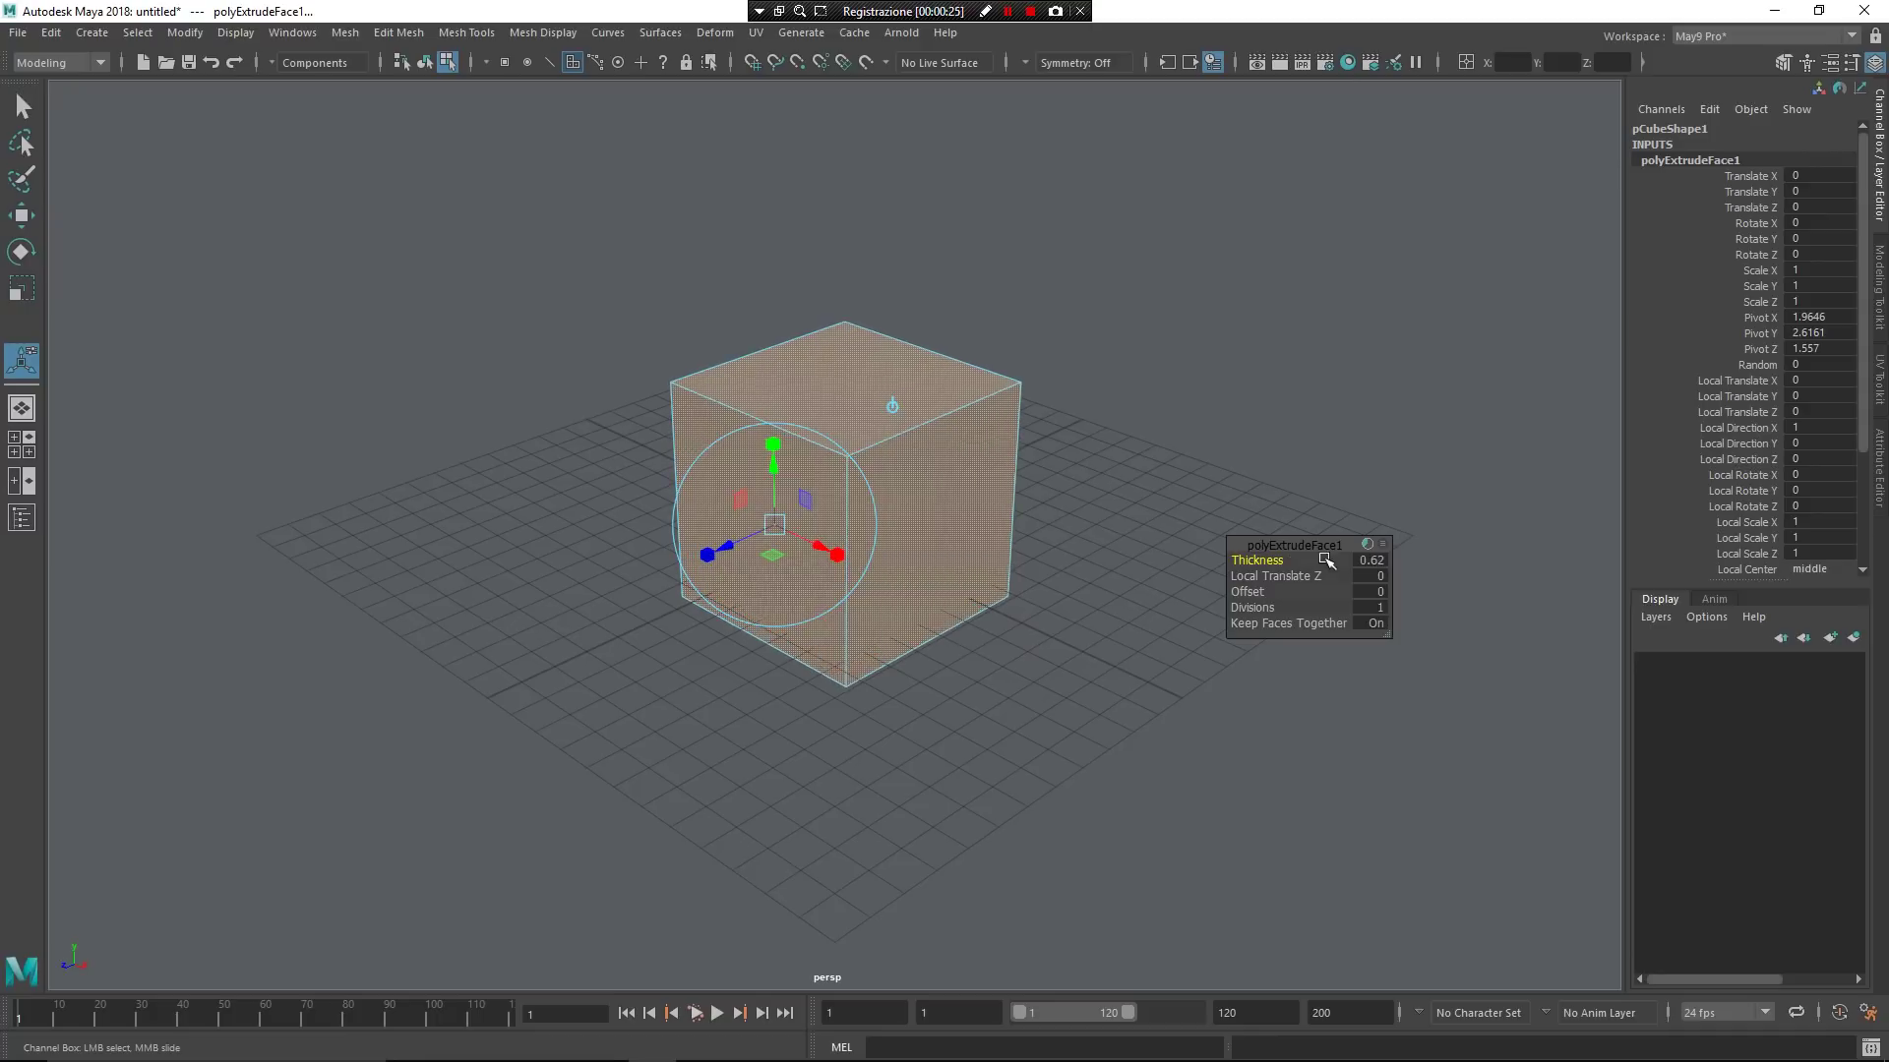
pyautogui.click(1011, 480)
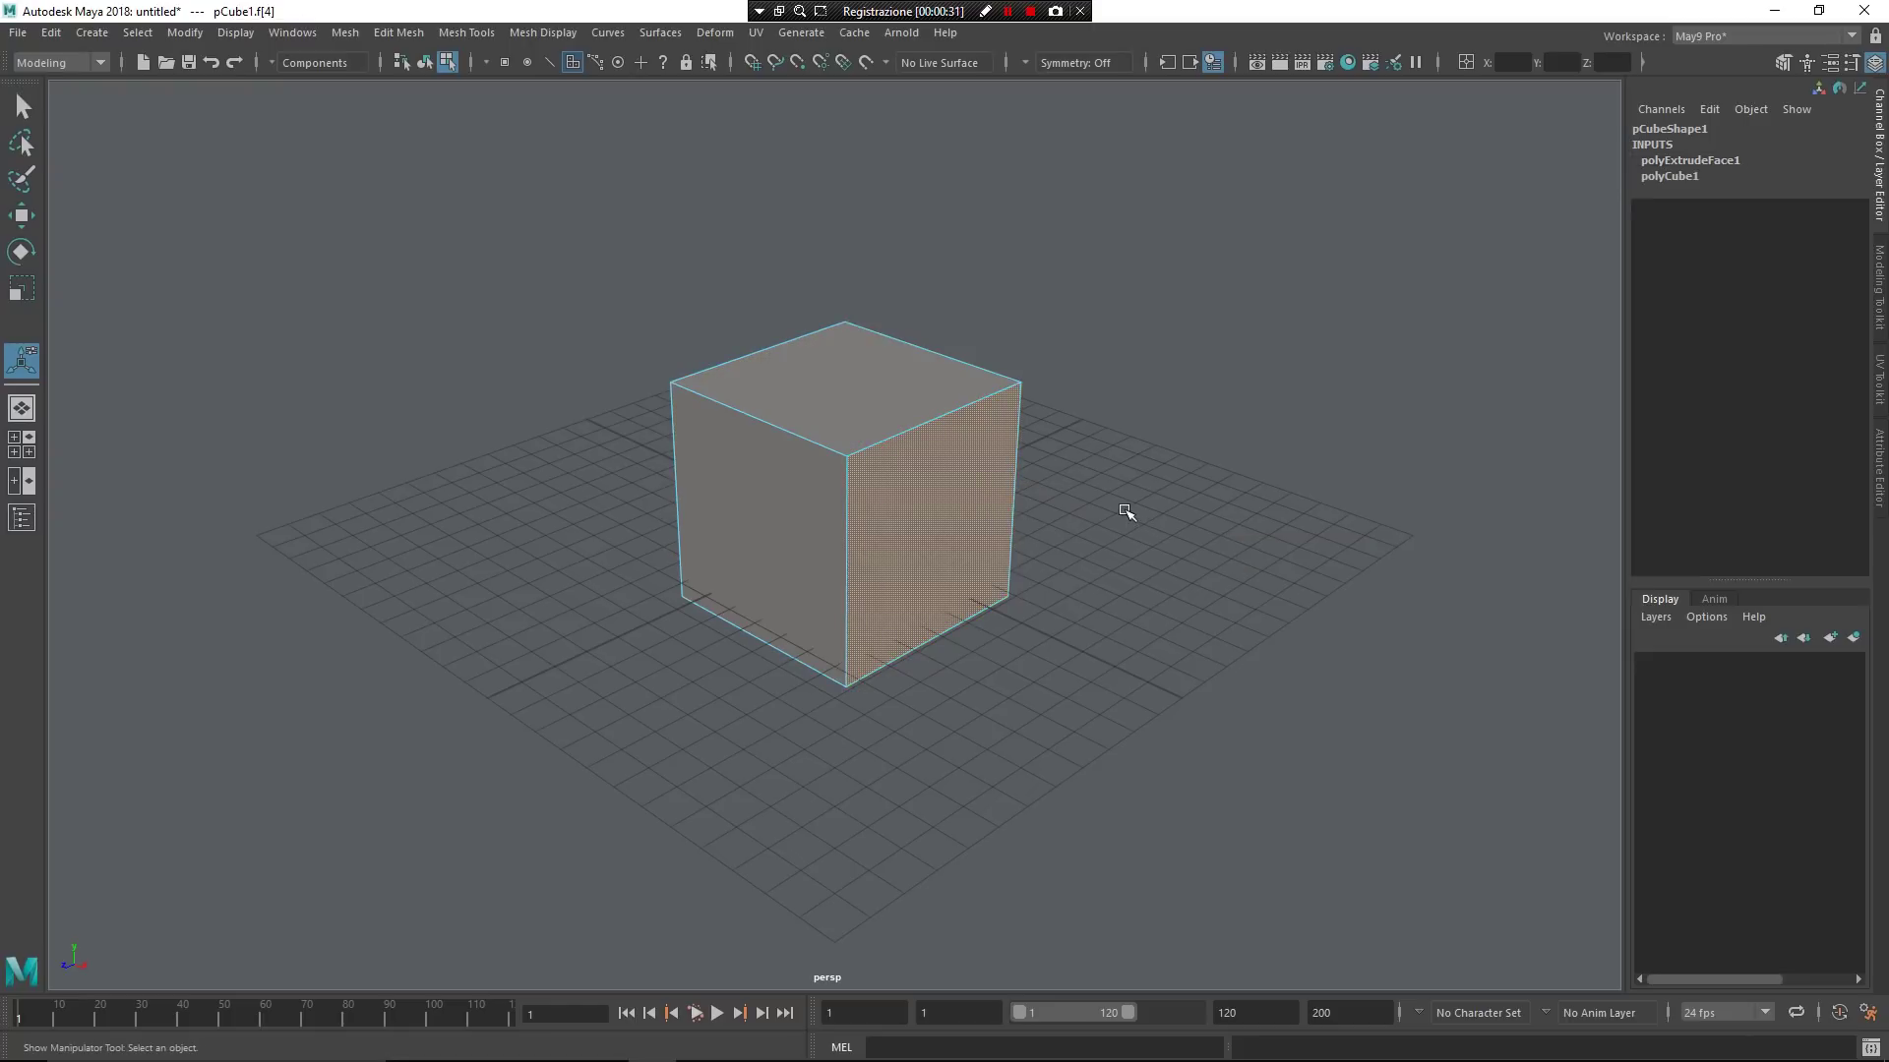
pyautogui.press('F8')
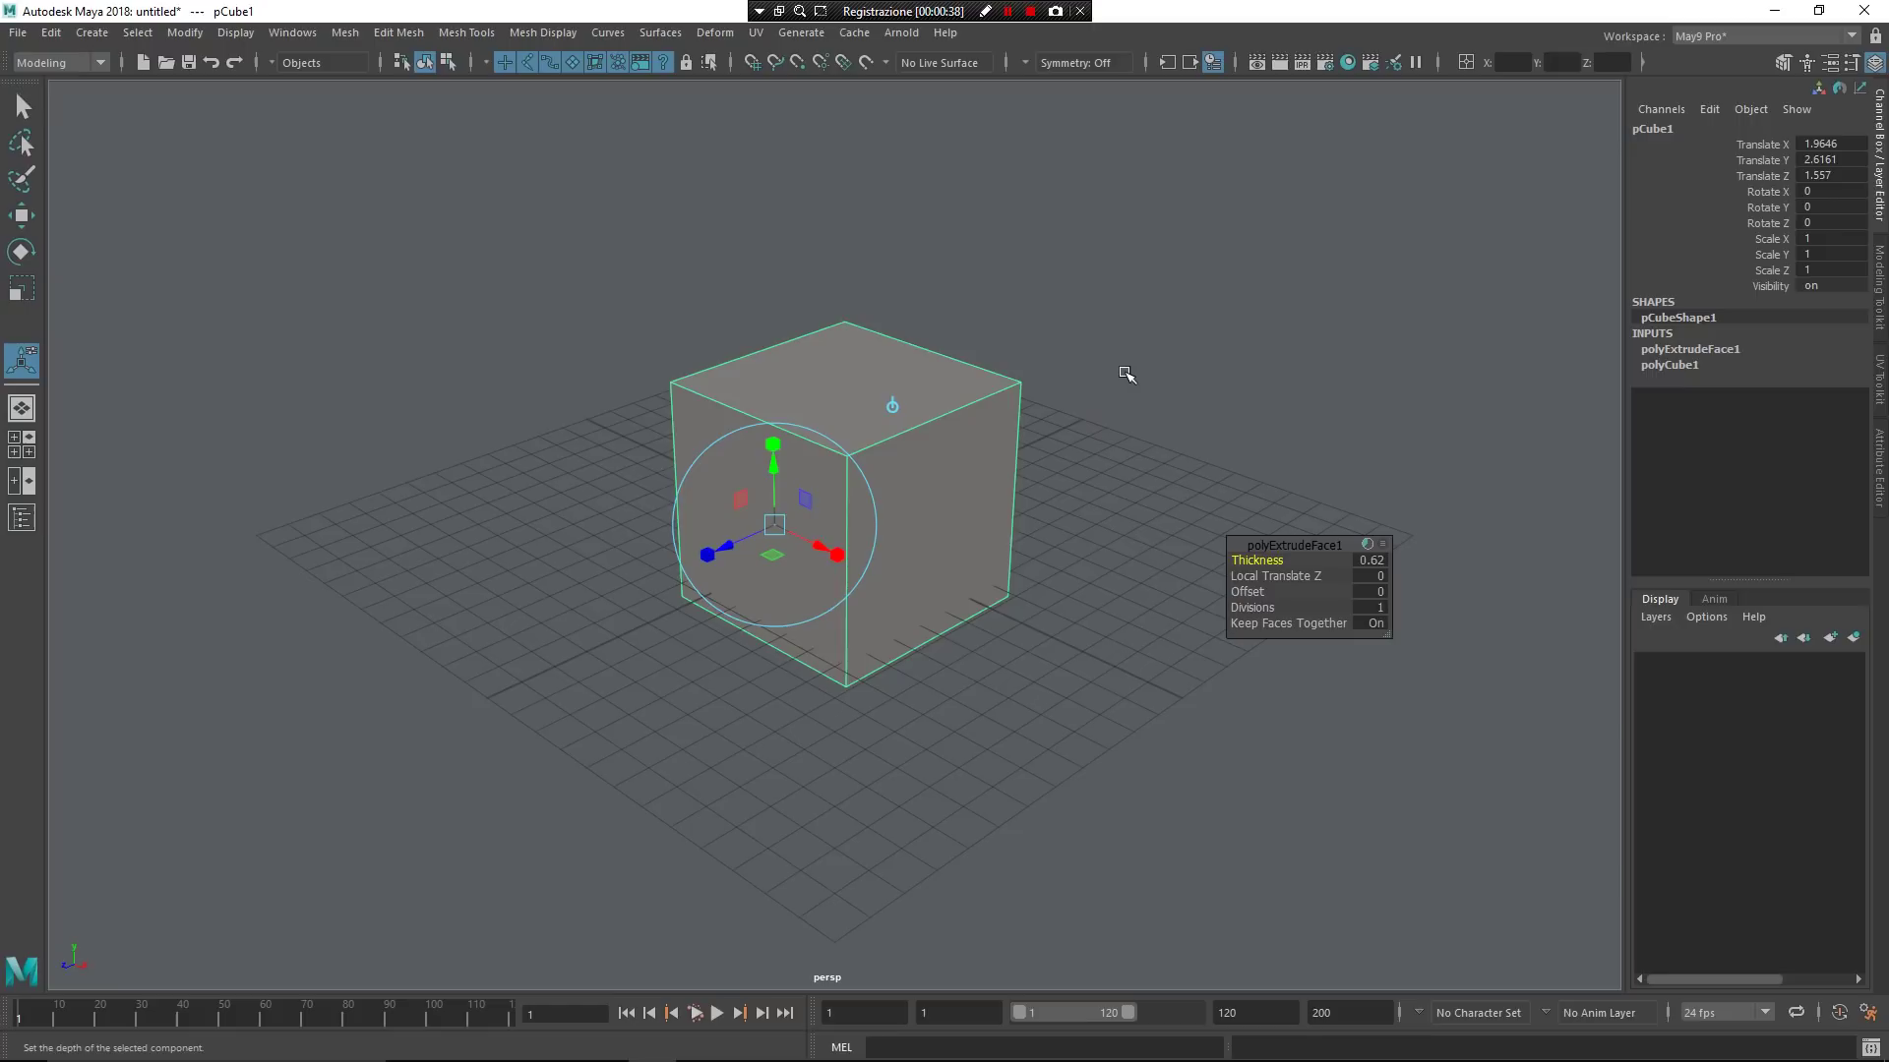
pyautogui.click(1027, 517)
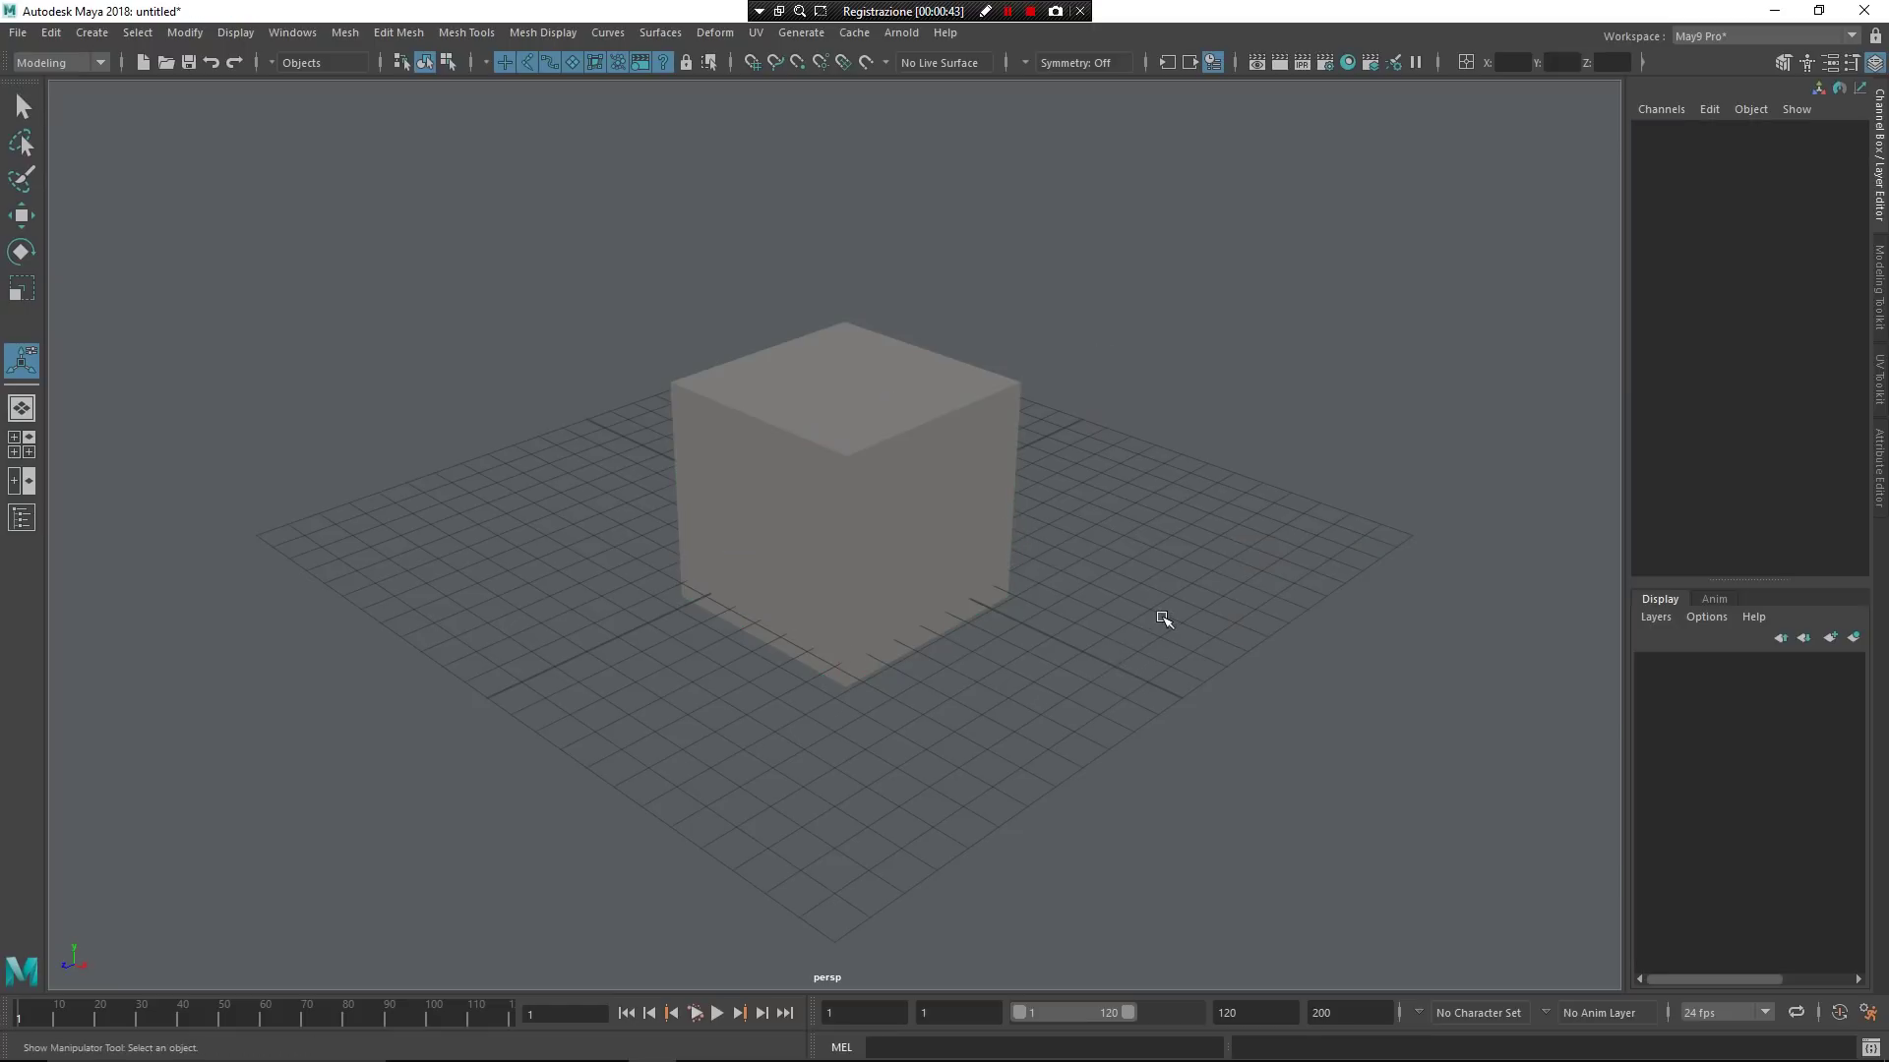
# Create a polygon plane about 15.39 units wide and move it to about X 1.84, Y 3.51 so it slices through the cube
pyautogui.keyDown('shift'); pyautogui.moveTo(1163, 618); pyautogui.dragTo(1170, 478, button='right'); pyautogui.keyUp('shift')
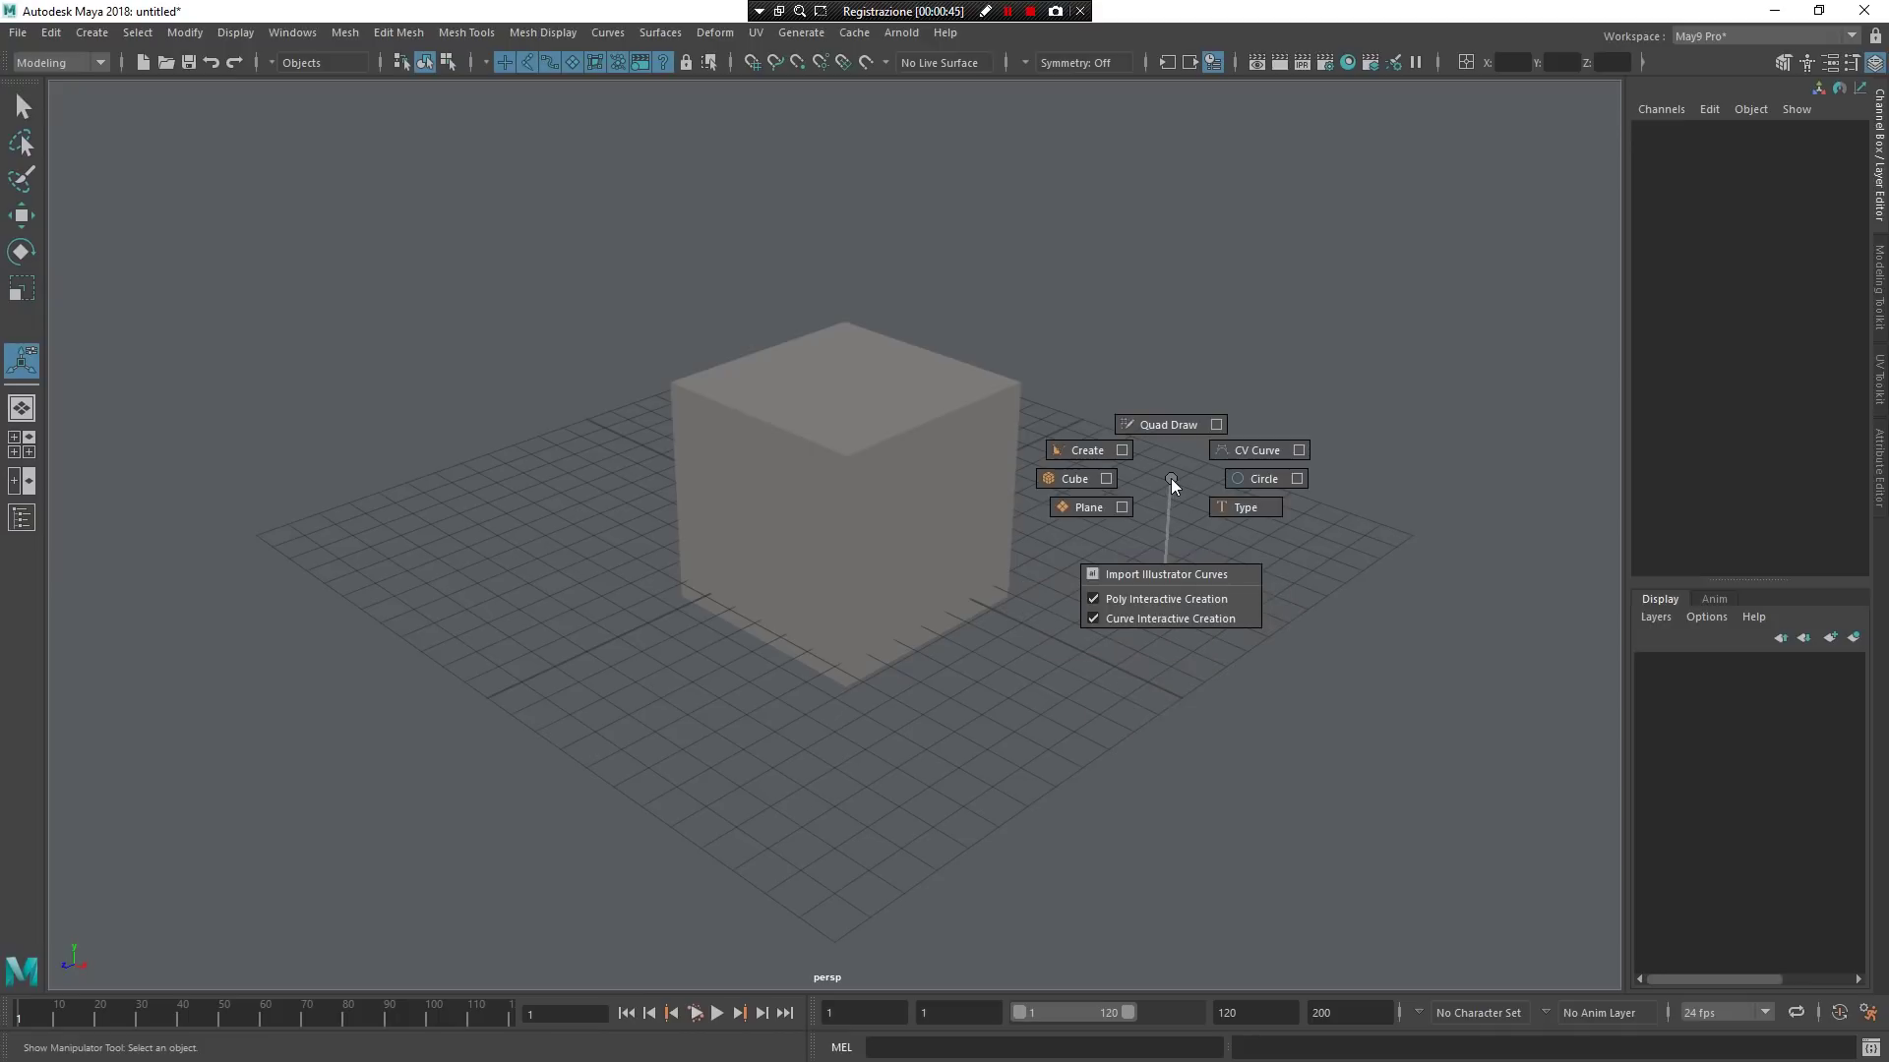
pyautogui.keyDown('shift'); pyautogui.moveTo(1053, 538); pyautogui.dragTo(1053, 538, button='right'); pyautogui.keyUp('shift')
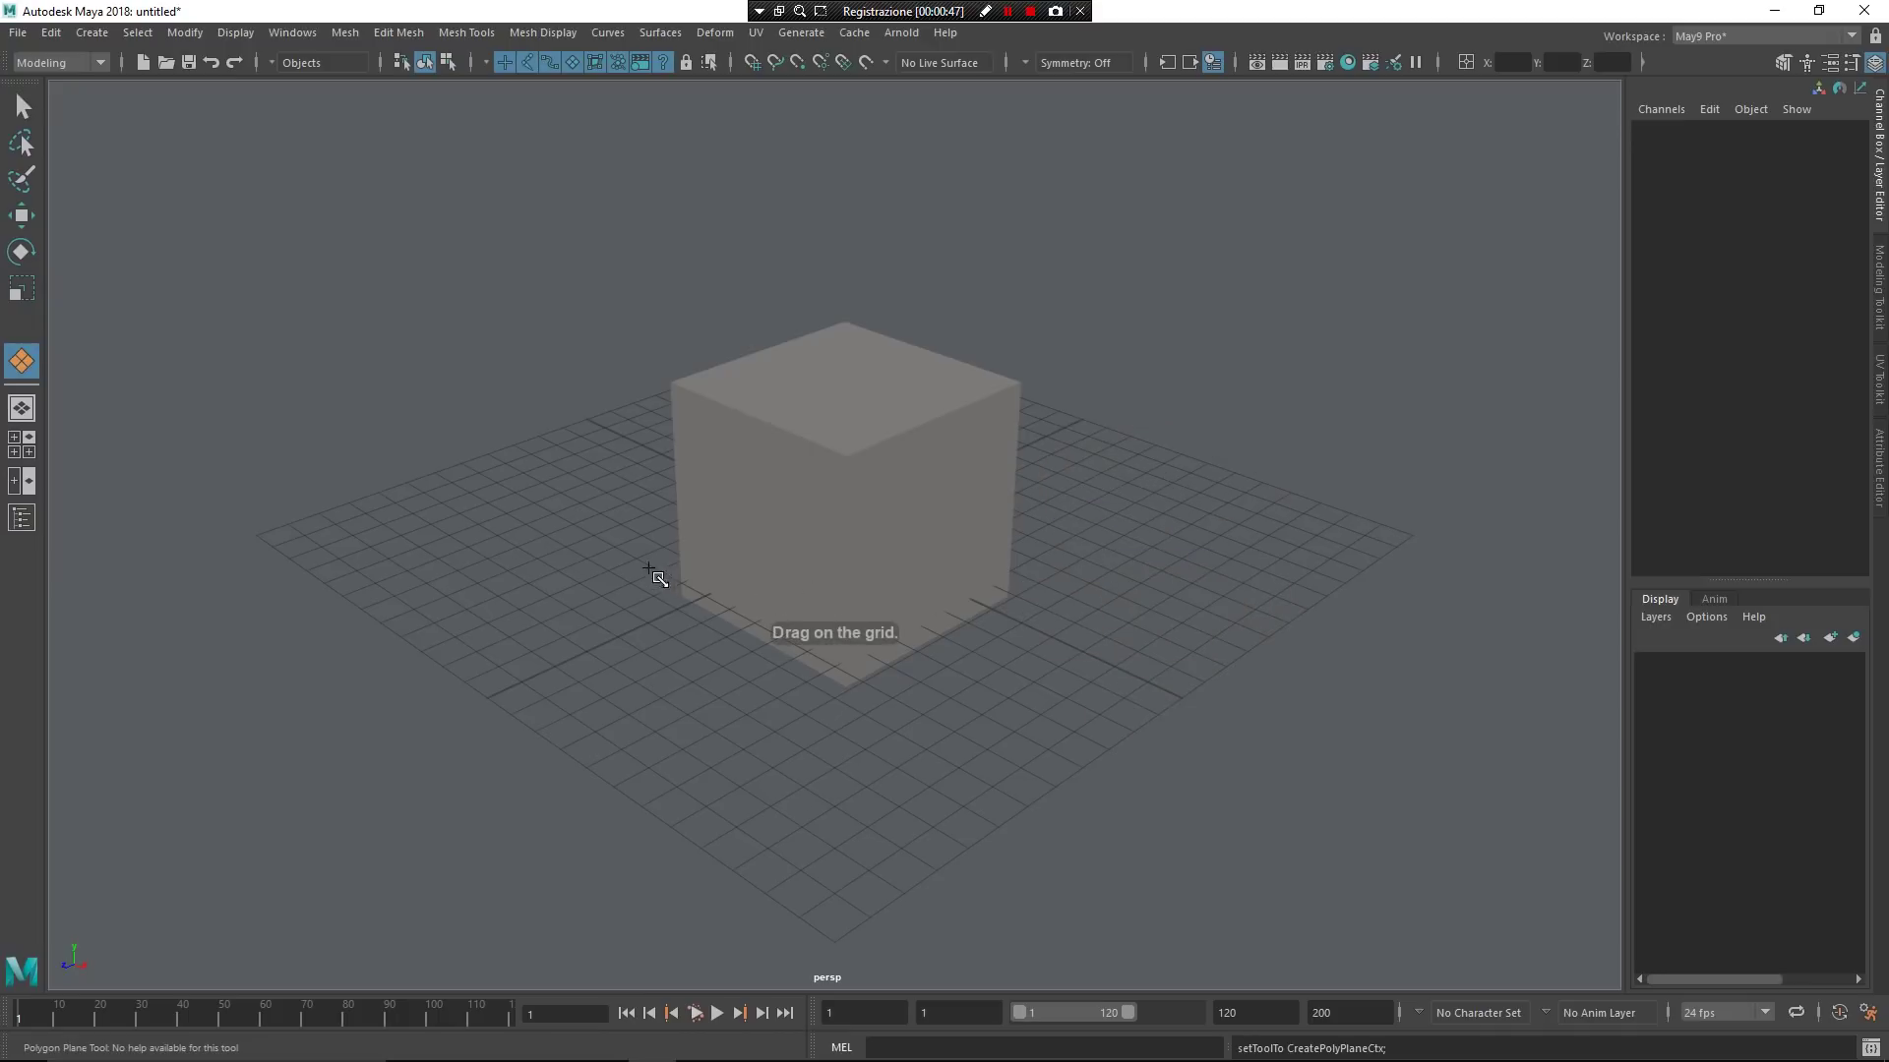
pyautogui.moveTo(653, 569); pyautogui.dragTo(984, 582)
pyautogui.press('w')
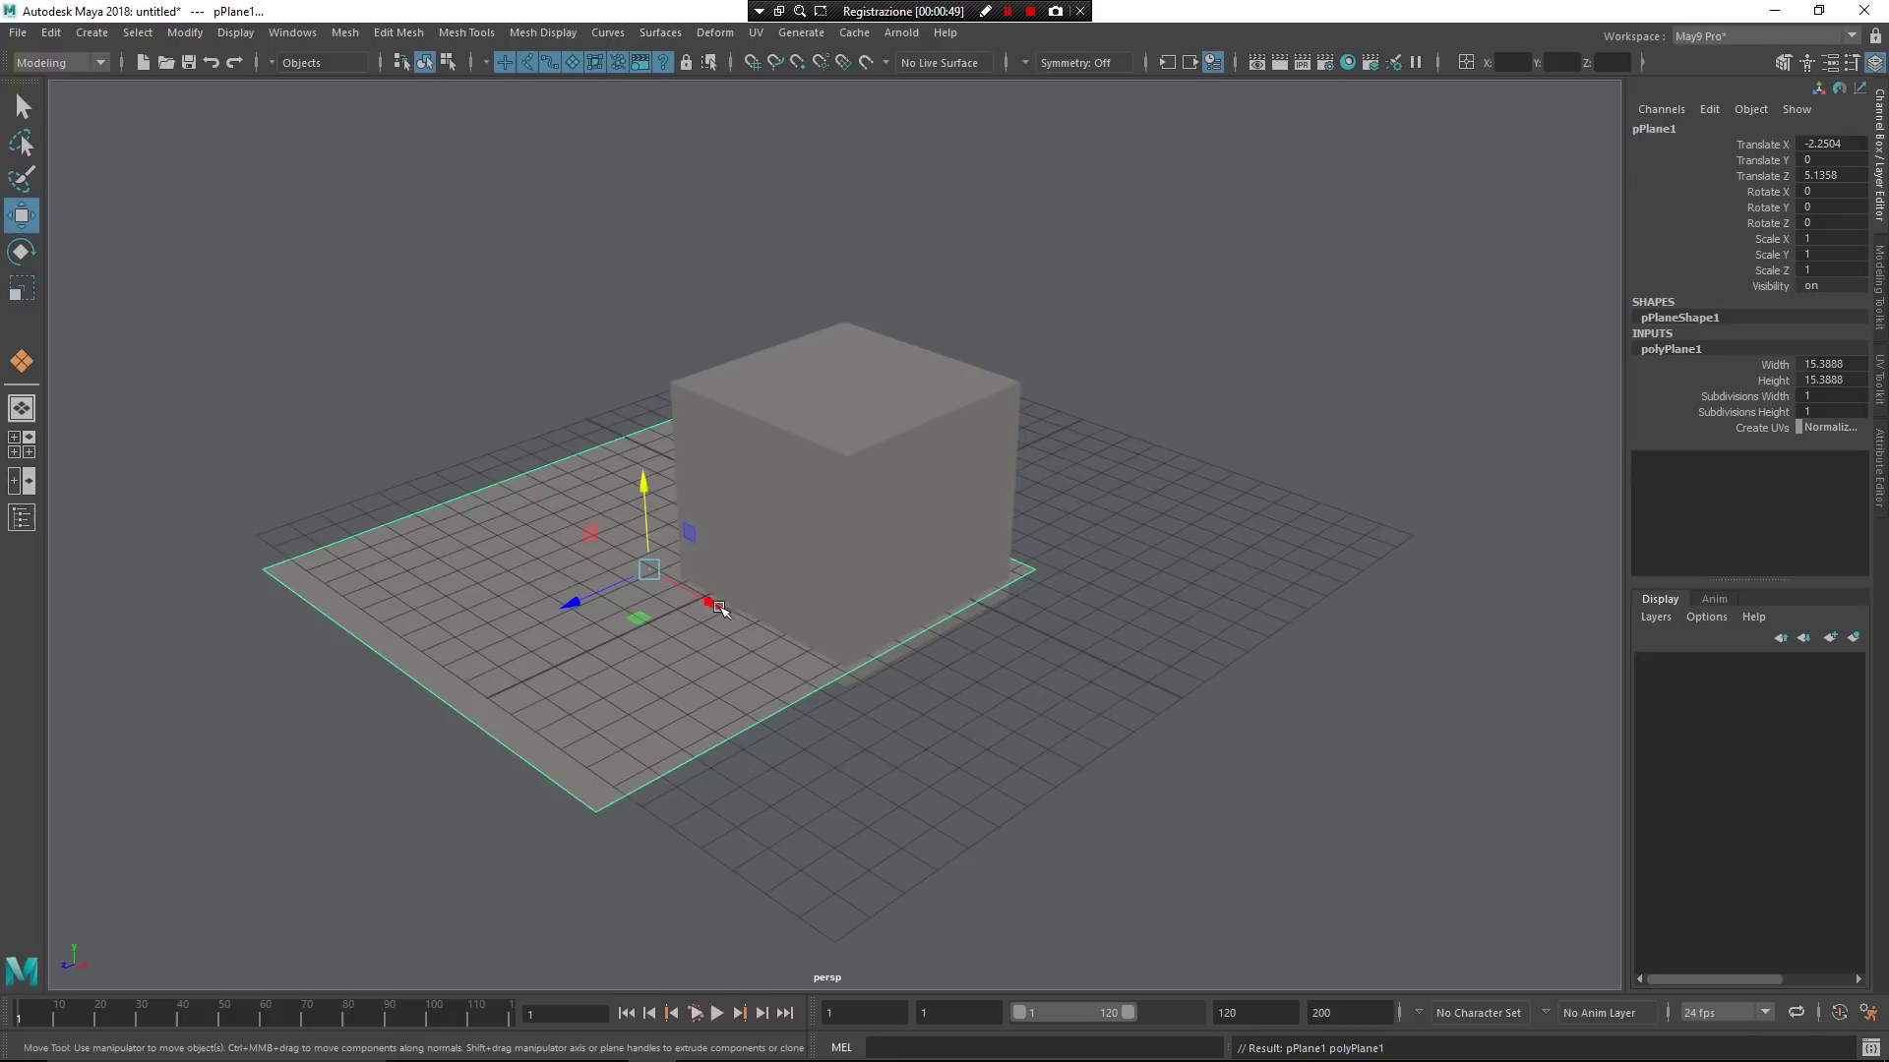
pyautogui.moveTo(712, 608); pyautogui.dragTo(777, 406)
# Select the cube followed by the plane and apply a Double plane cut
pyautogui.keyDown('alt'); pyautogui.moveTo(970, 455); pyautogui.dragTo(922, 420); pyautogui.keyUp('alt')
pyautogui.click(923, 420)
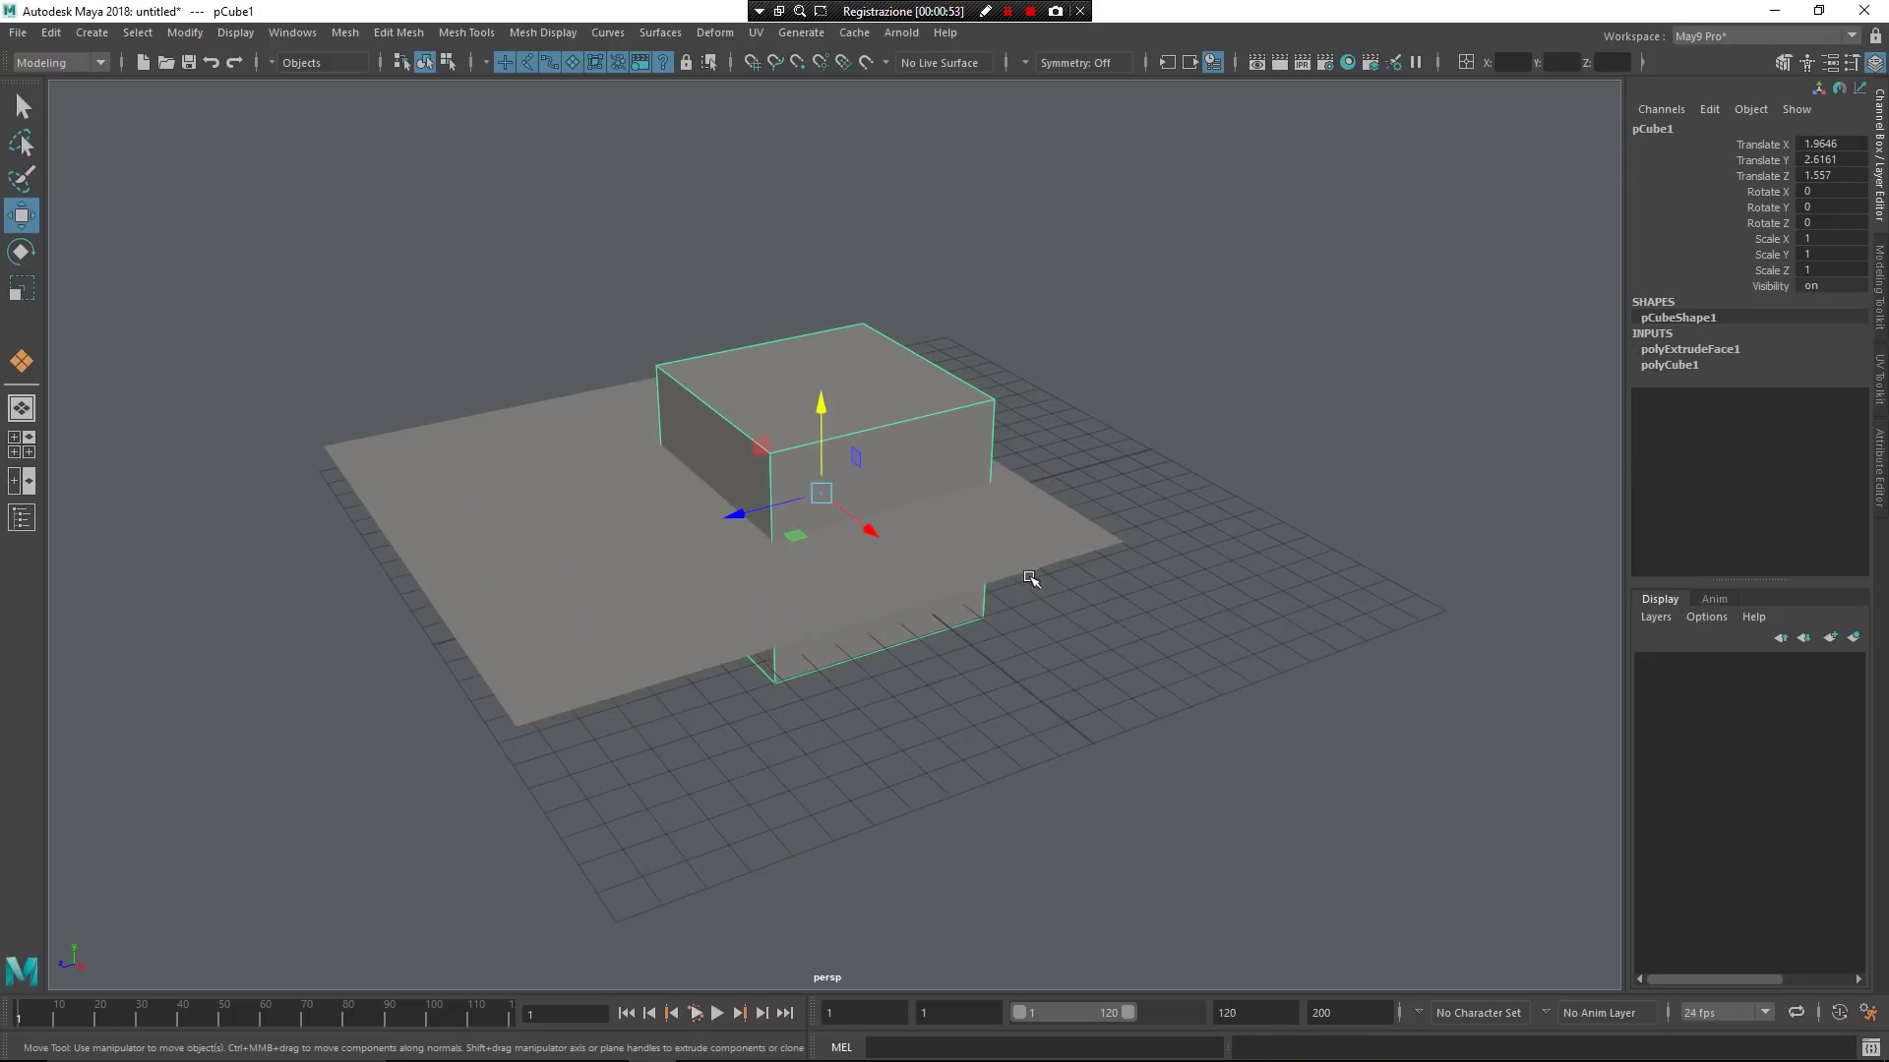
pyautogui.keyDown('shift'); pyautogui.click(1086, 521); pyautogui.keyUp('shift')
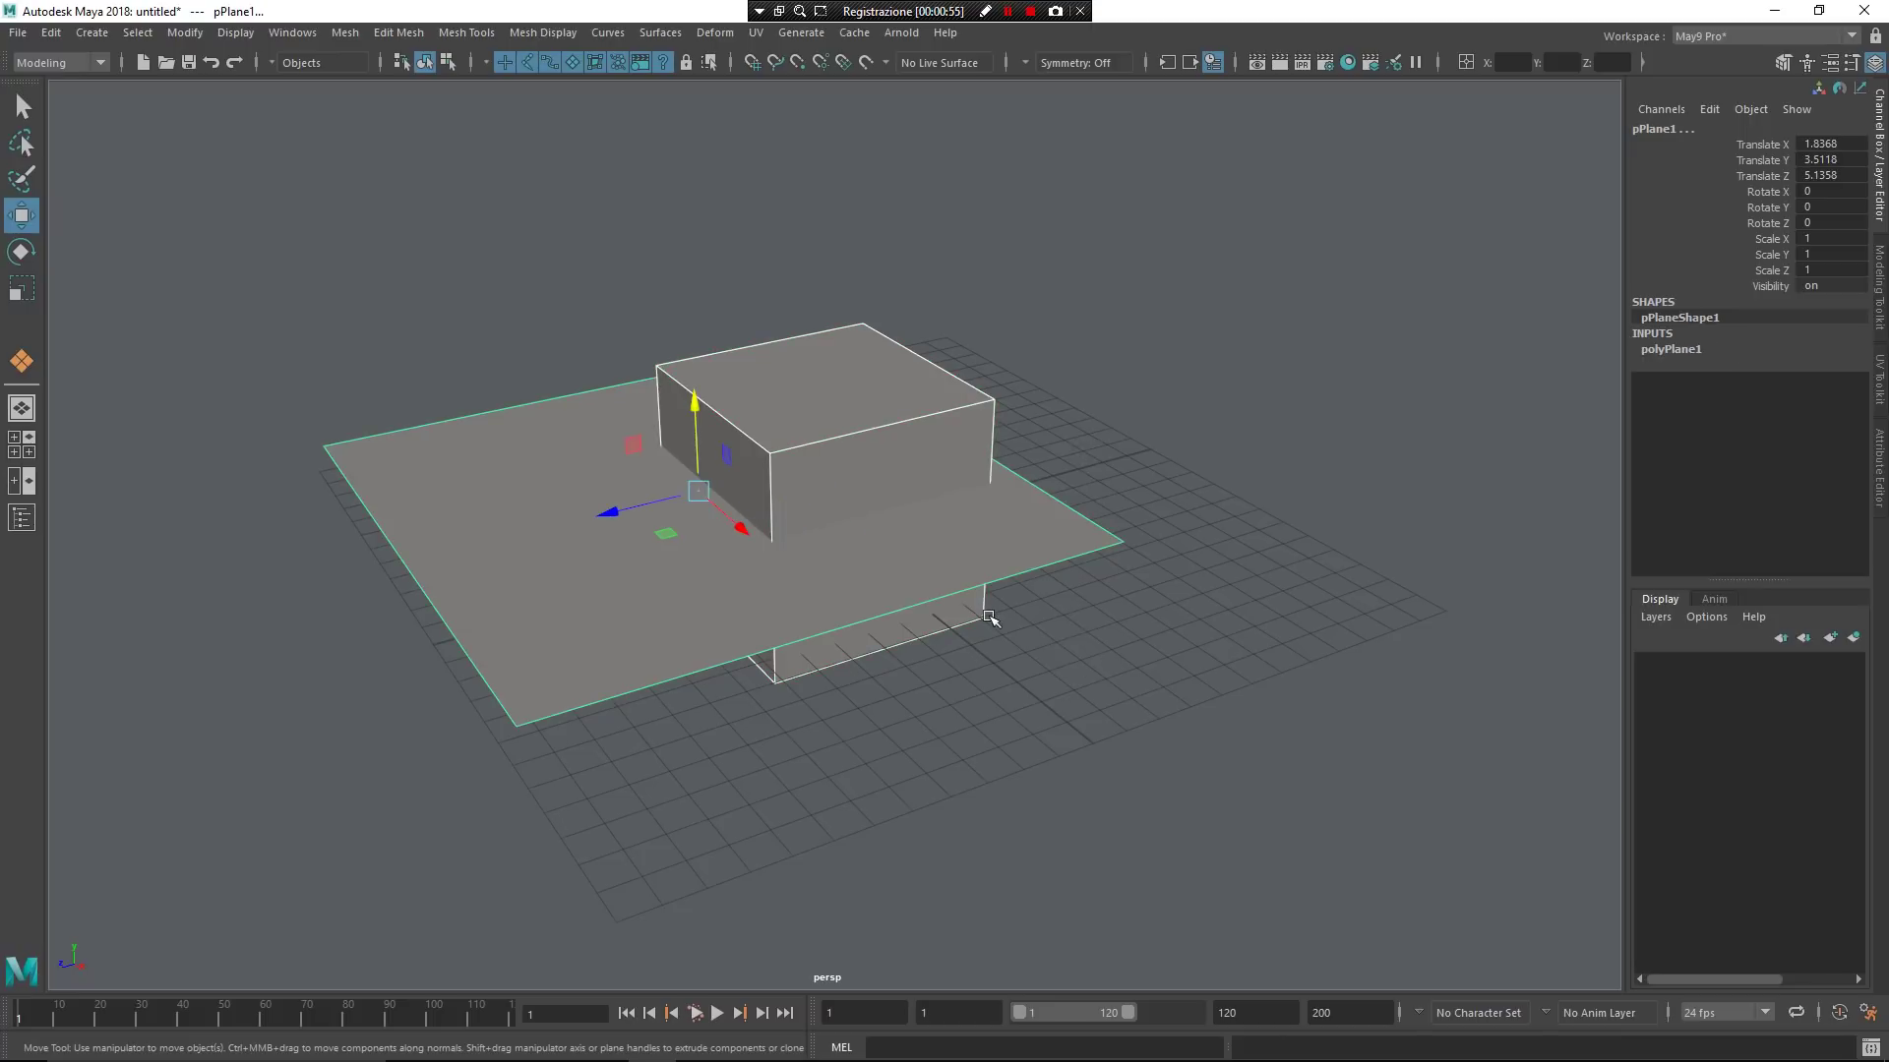
pyautogui.click(933, 436)
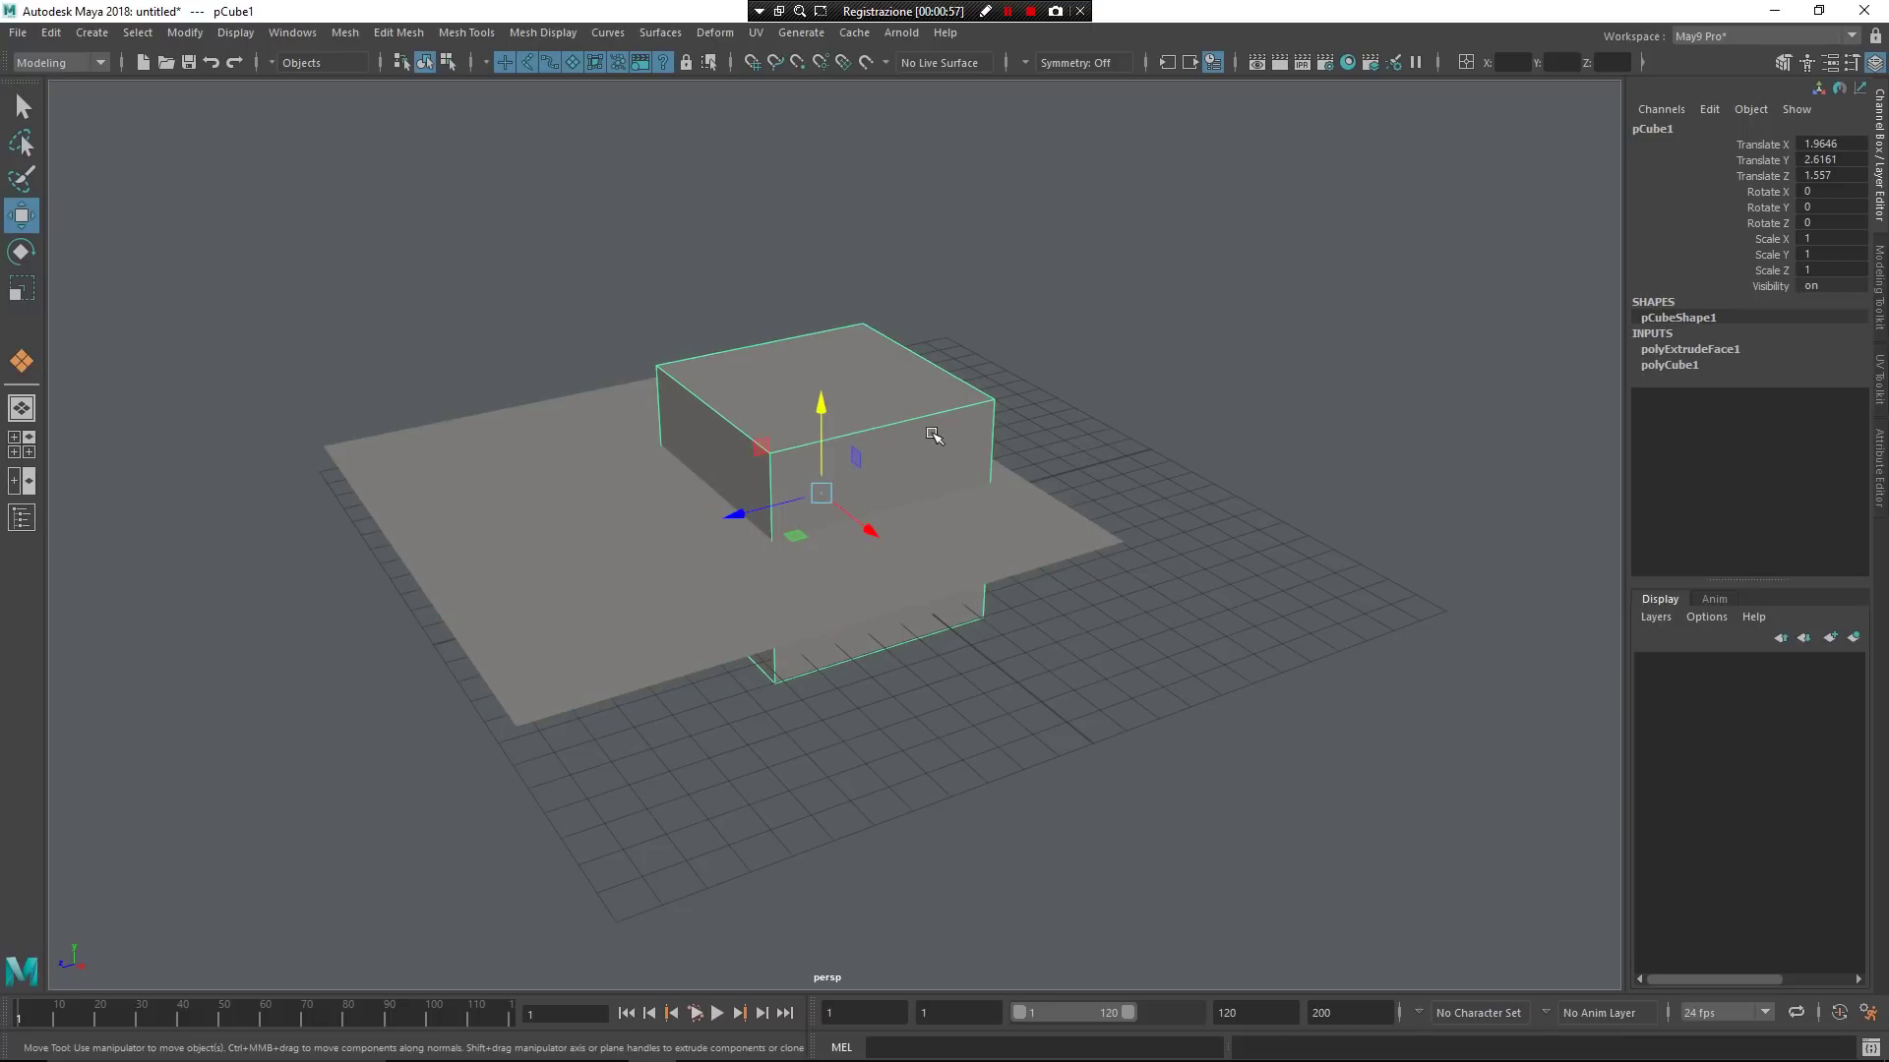
pyautogui.keyDown('shift'); pyautogui.click(1048, 572); pyautogui.keyUp('shift')
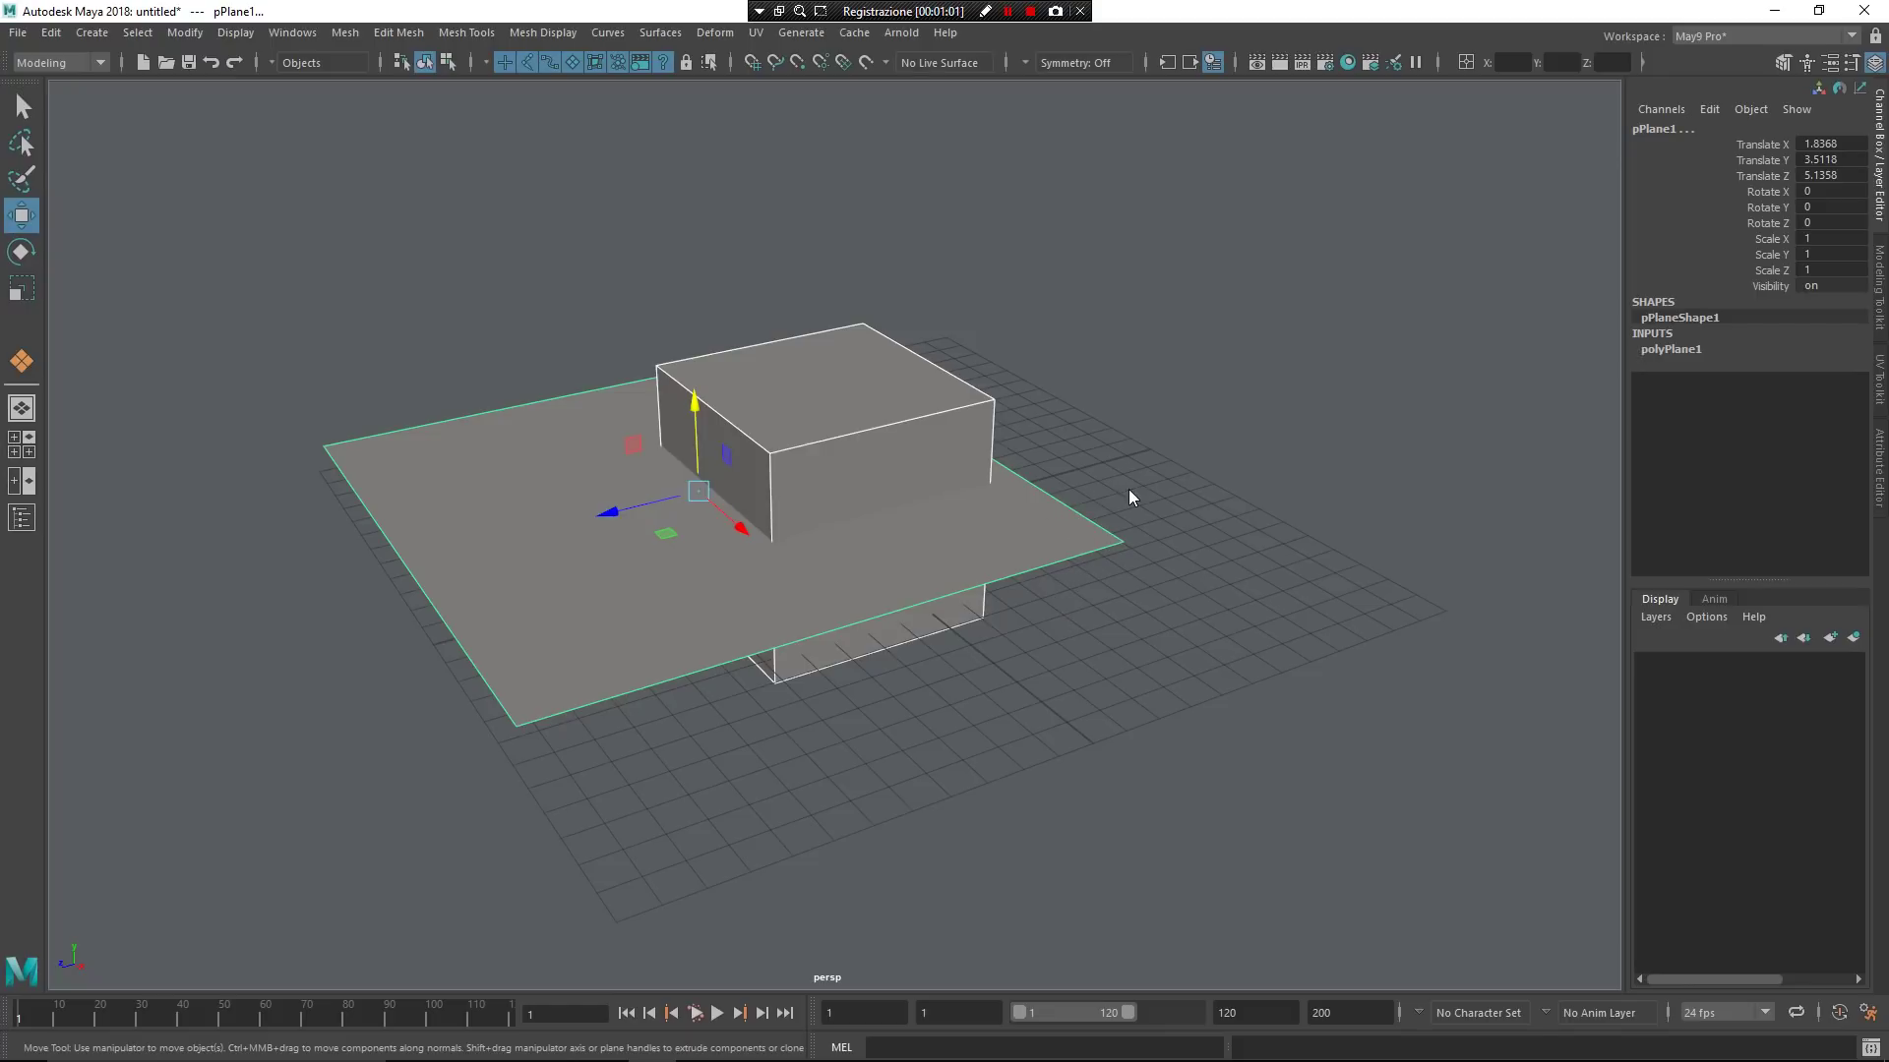
pyautogui.keyDown('shift'); pyautogui.moveTo(1129, 488); pyautogui.dragTo(1007, 564, button='right'); pyautogui.keyUp('shift')
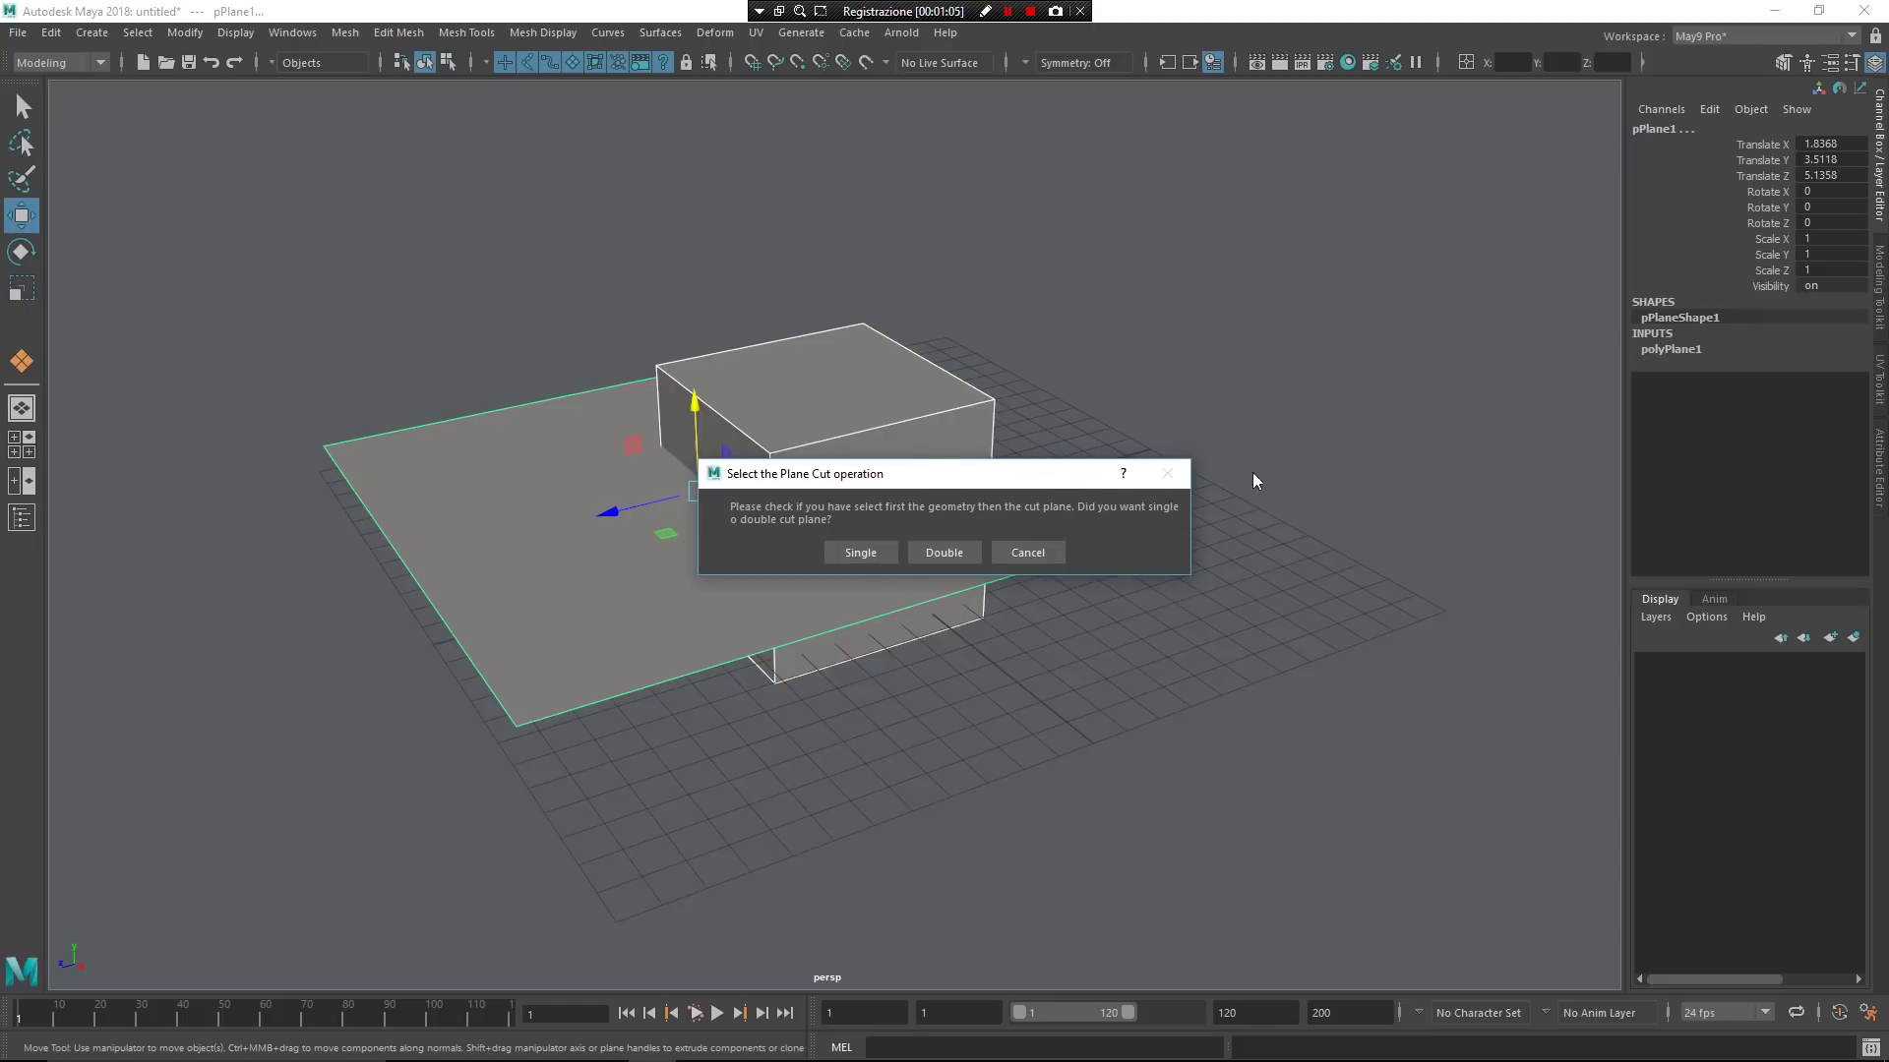
pyautogui.moveTo(918, 476); pyautogui.dragTo(1260, 282)
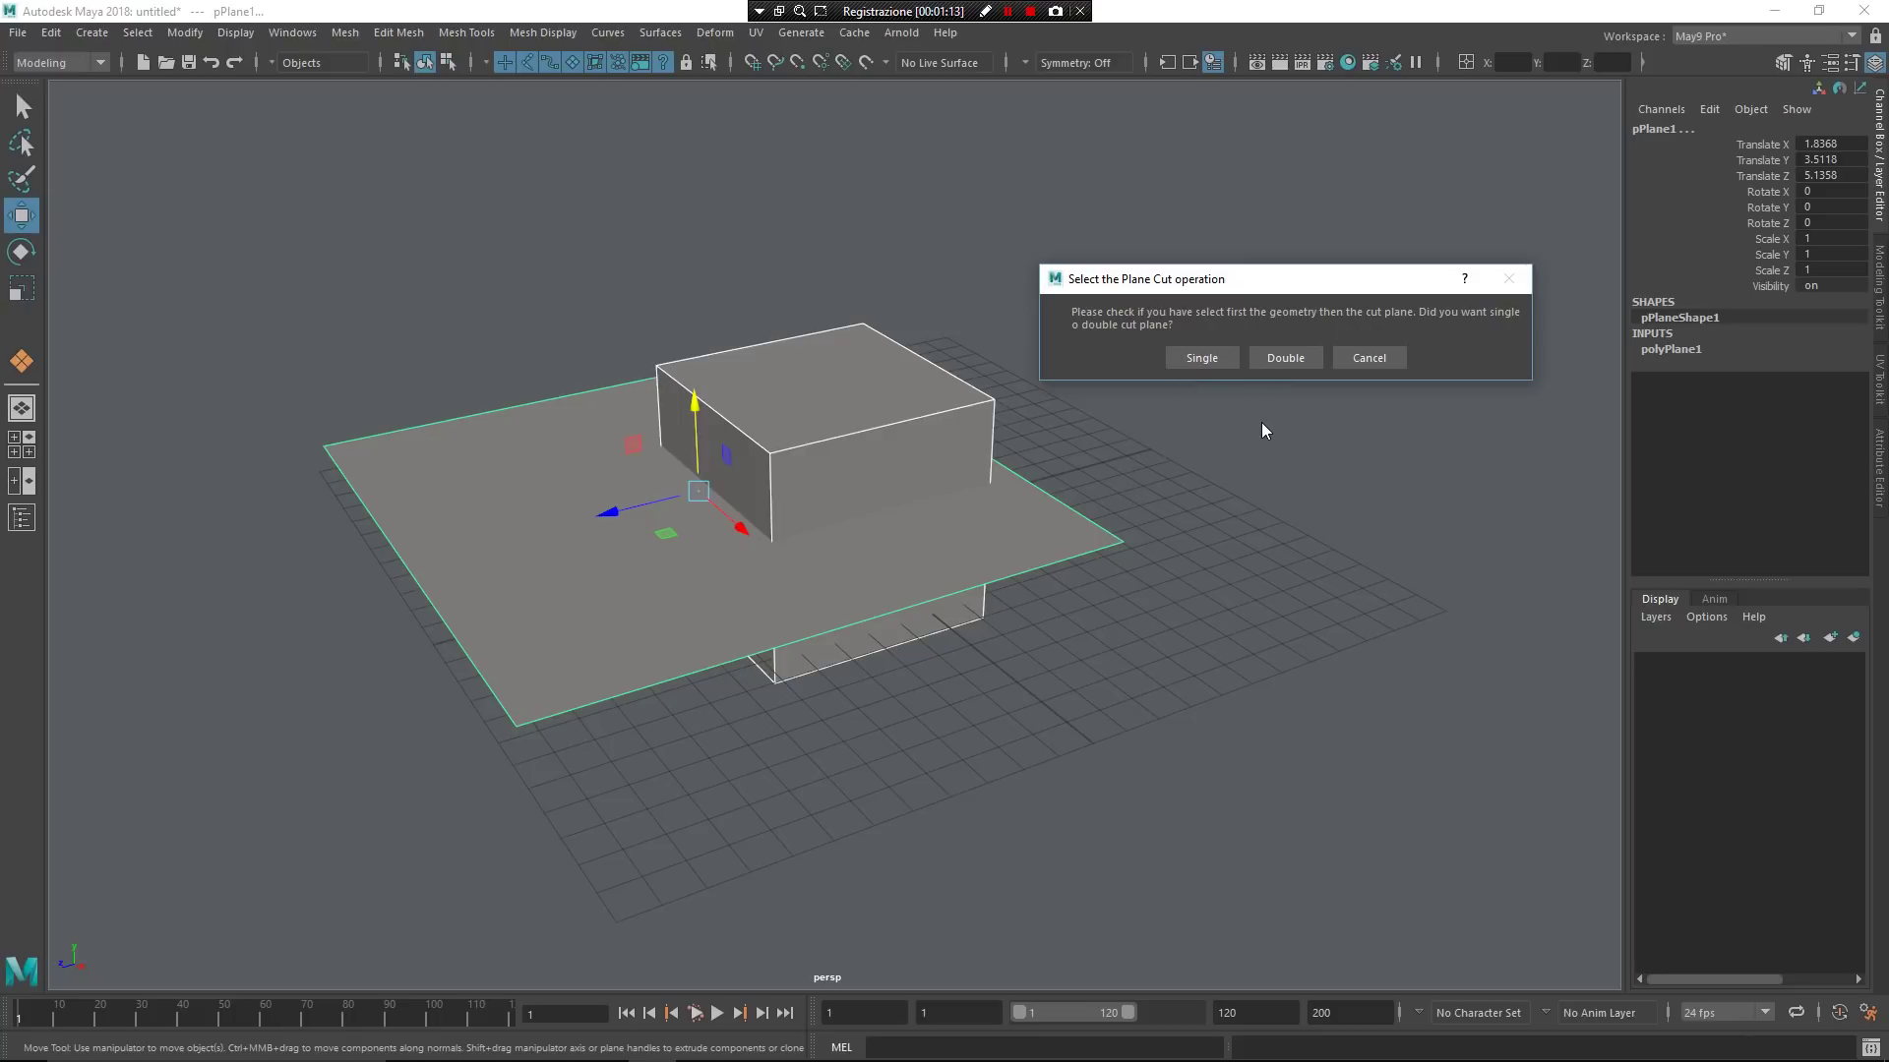
pyautogui.click(1284, 362)
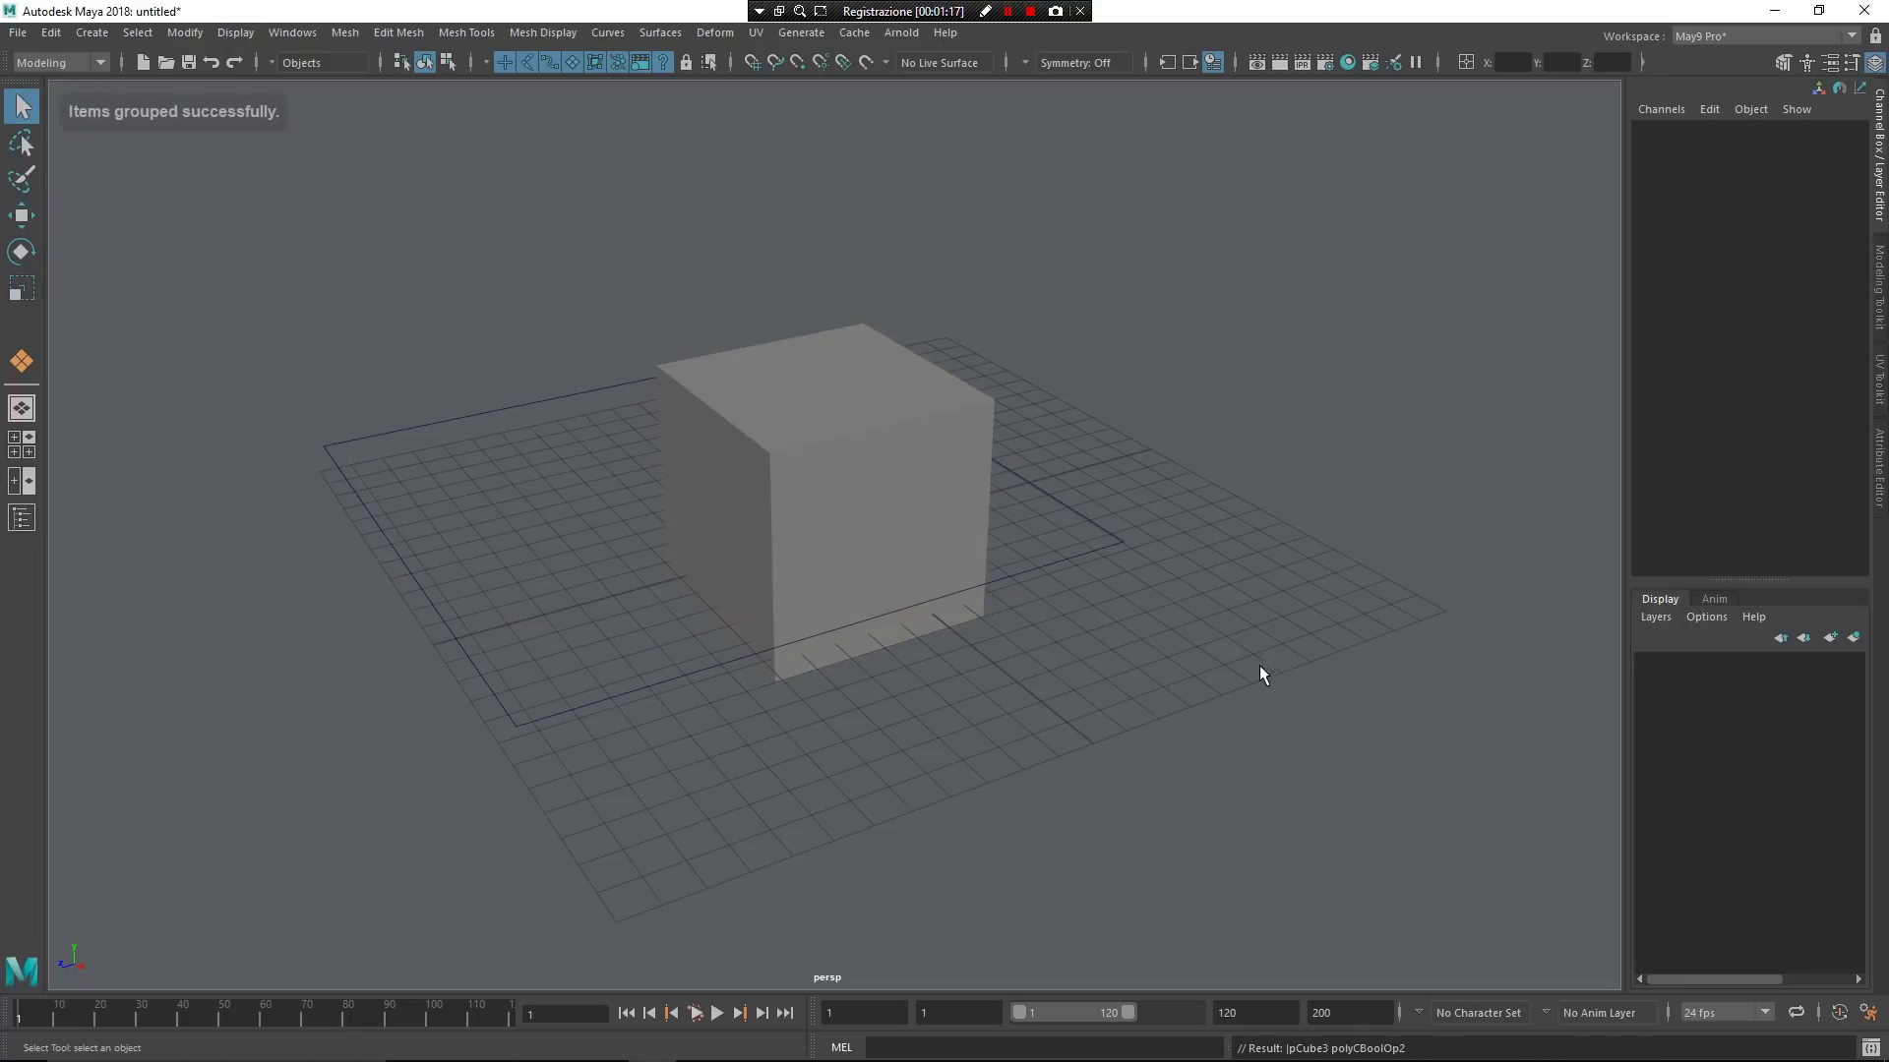
# Examine how the plane cut divides the cube by selecting its upper and lower pieces in turn
pyautogui.keyDown('alt'); pyautogui.moveTo(1256, 666); pyautogui.dragTo(1273, 717); pyautogui.keyUp('alt')
pyautogui.keyDown('alt'); pyautogui.moveTo(1189, 595); pyautogui.dragTo(1176, 588); pyautogui.keyUp('alt')
pyautogui.scroll(2, 1176, 588)
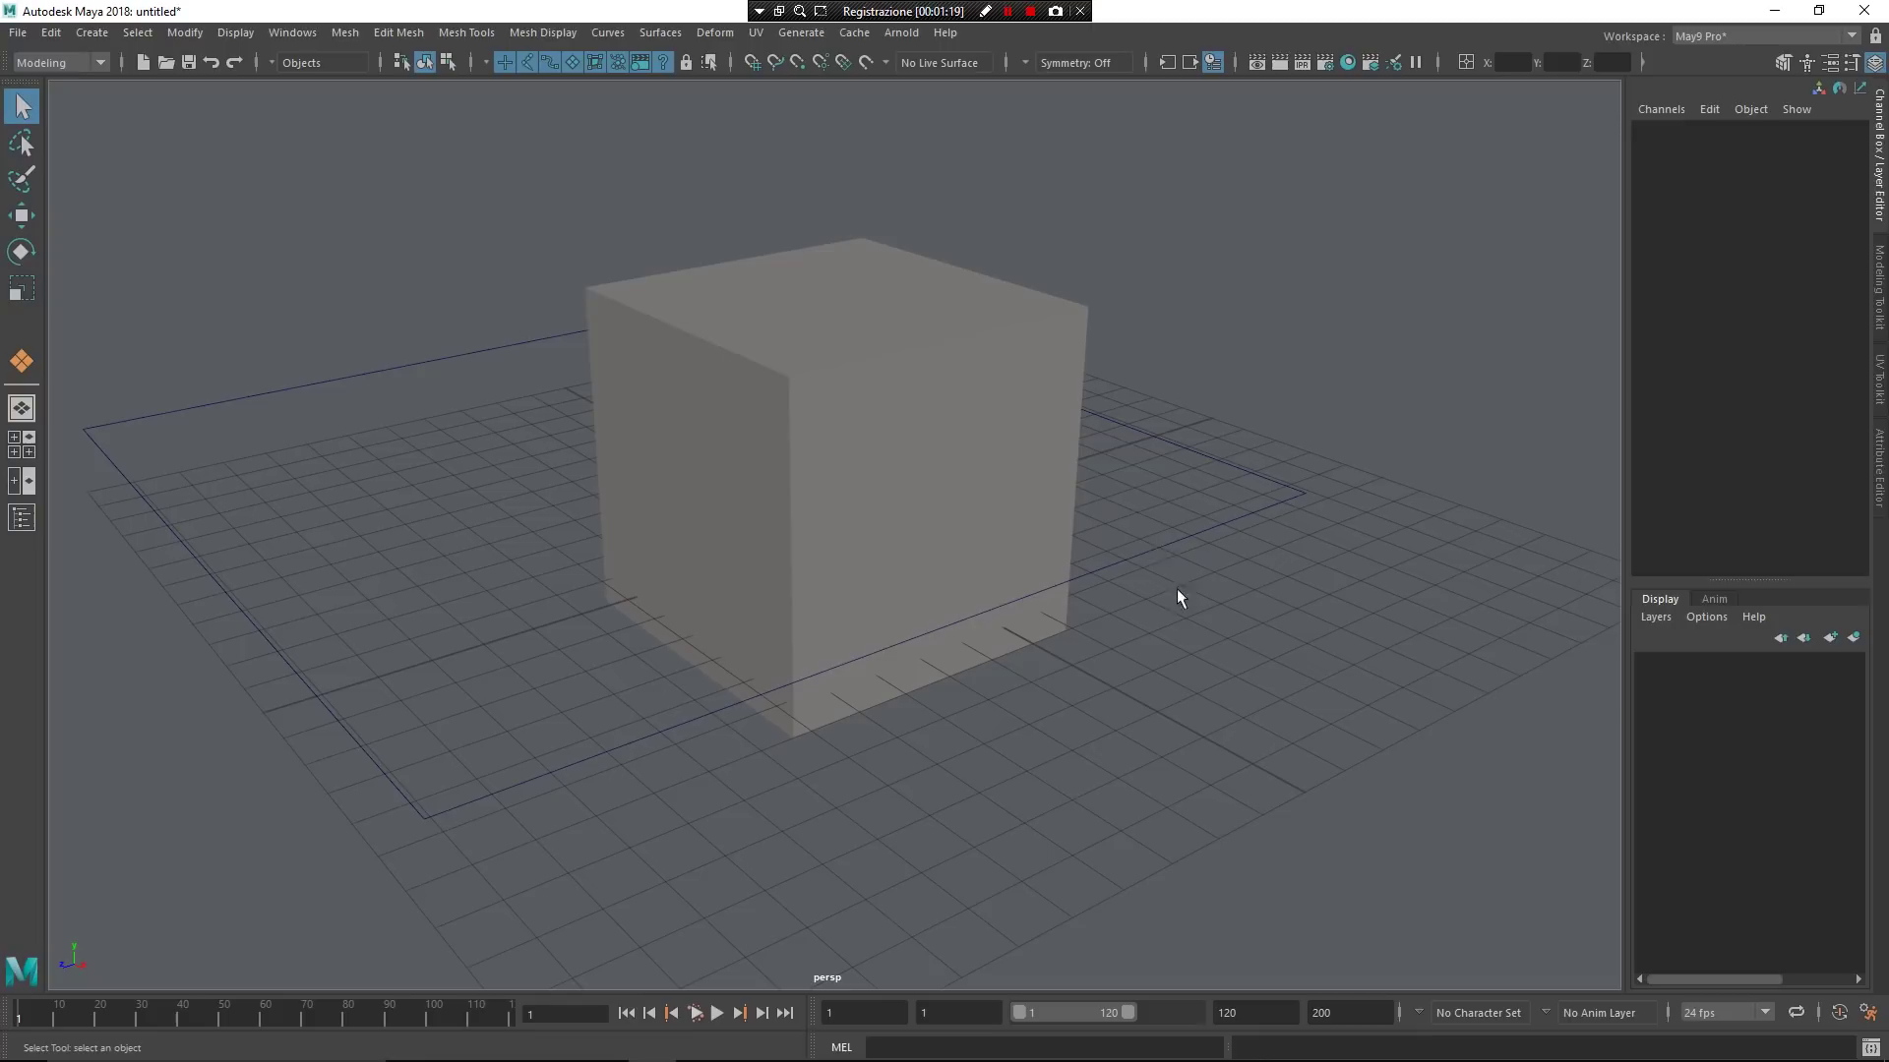
pyautogui.click(1104, 415)
pyautogui.click(1038, 413)
pyautogui.click(922, 523)
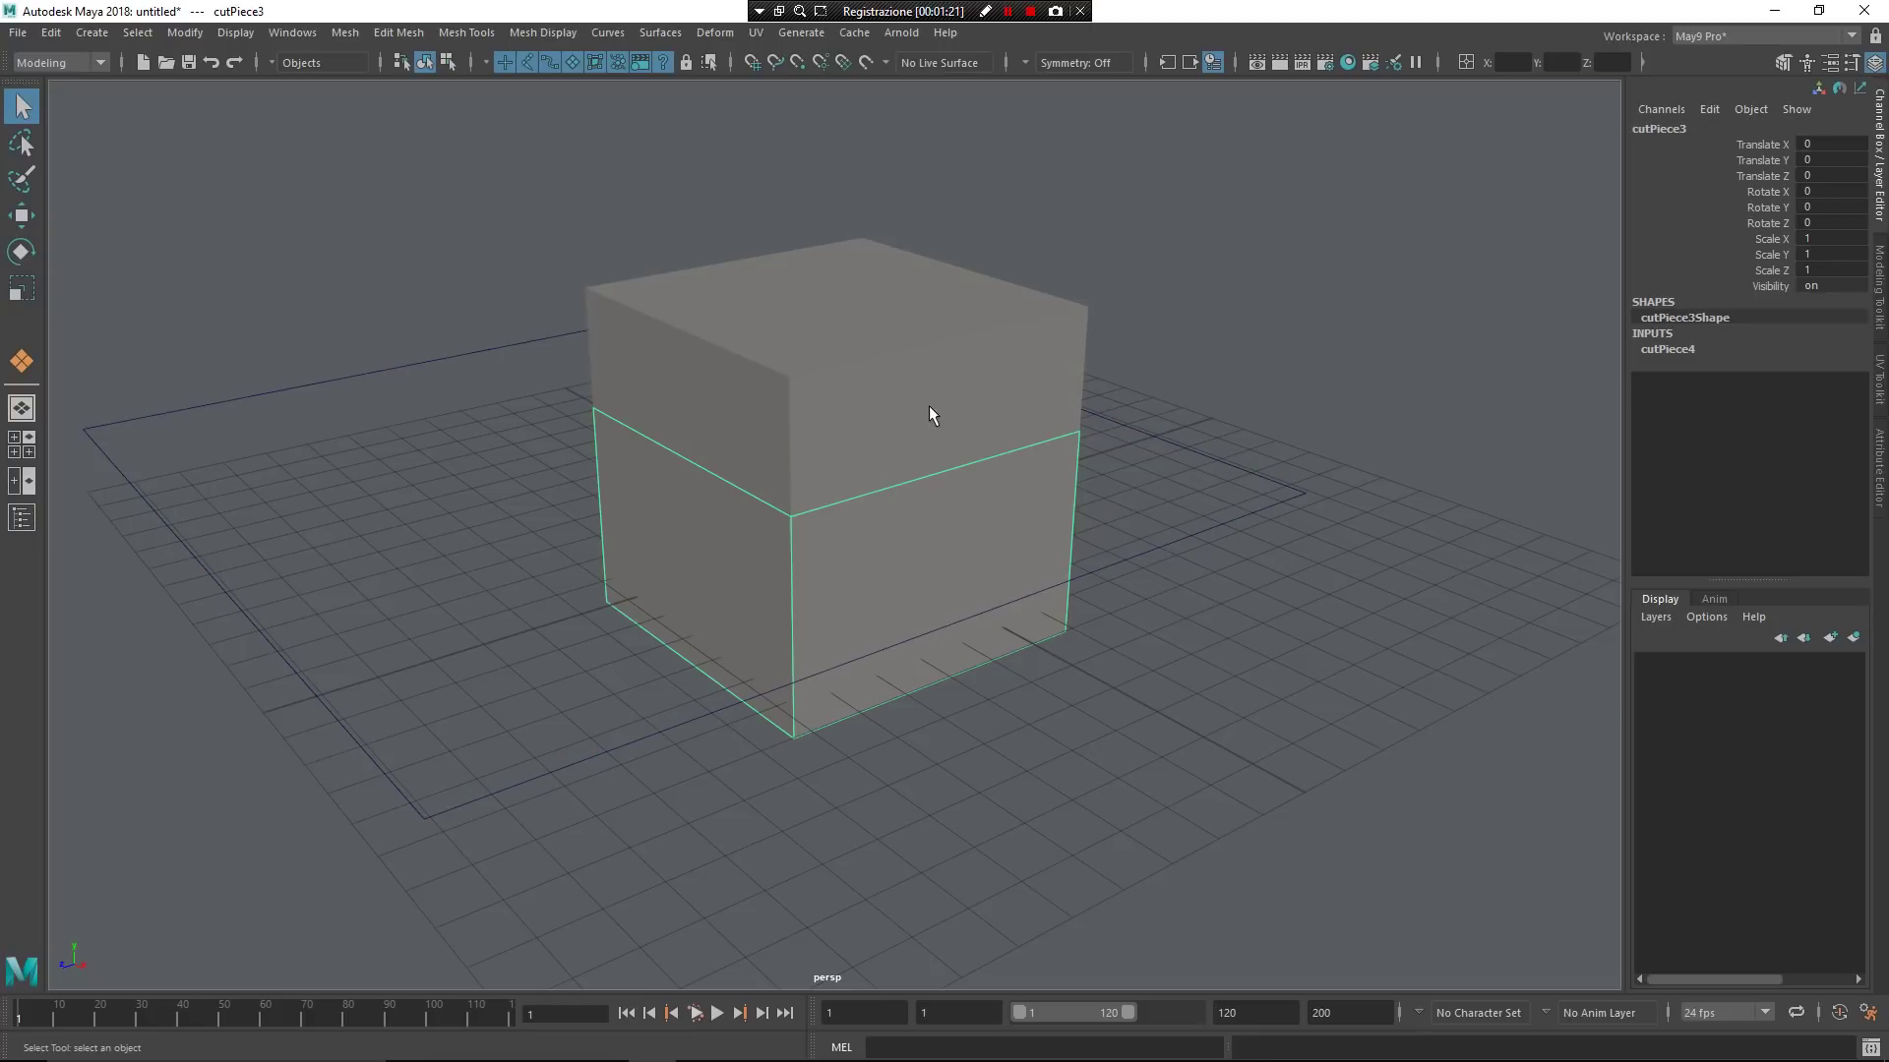
pyautogui.click(928, 407)
pyautogui.click(973, 570)
pyautogui.click(976, 429)
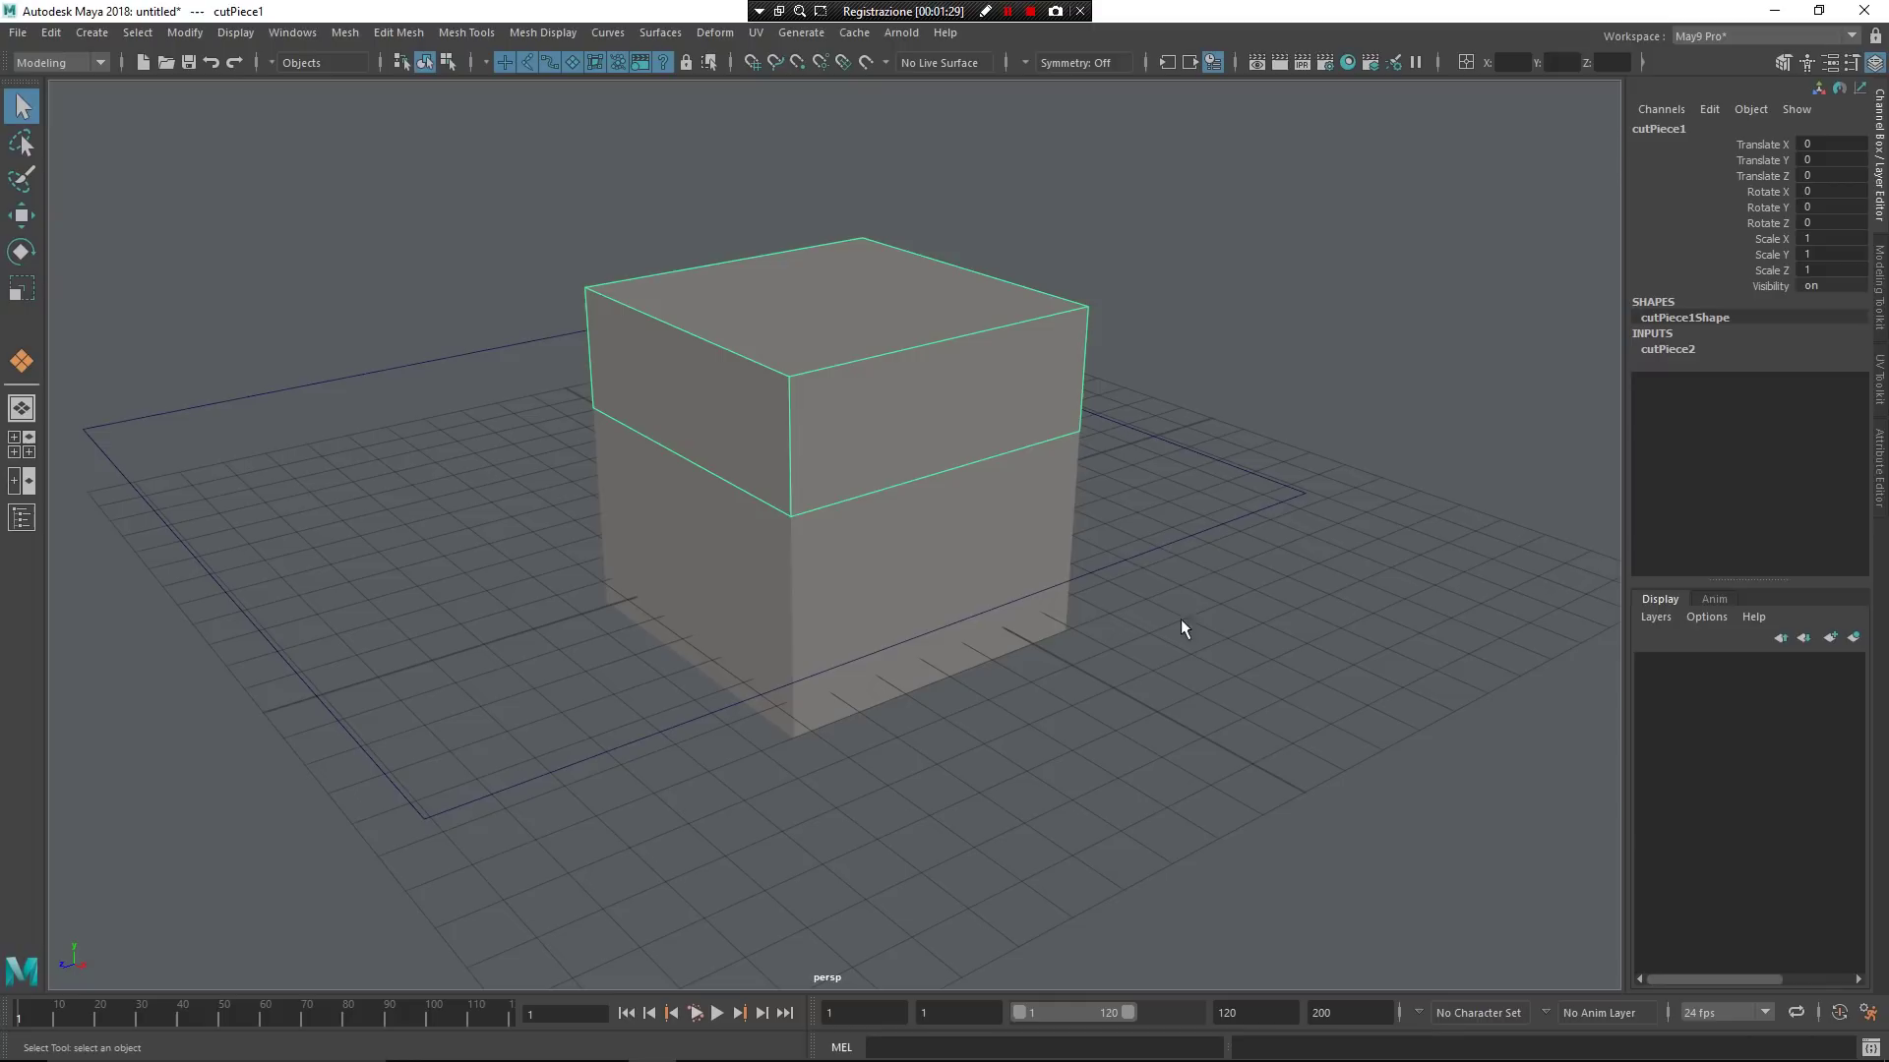
# Raise the upper piece's cut plane about 1.59 units on Y and lower the other cut plane to about -2.54
pyautogui.click(1165, 547)
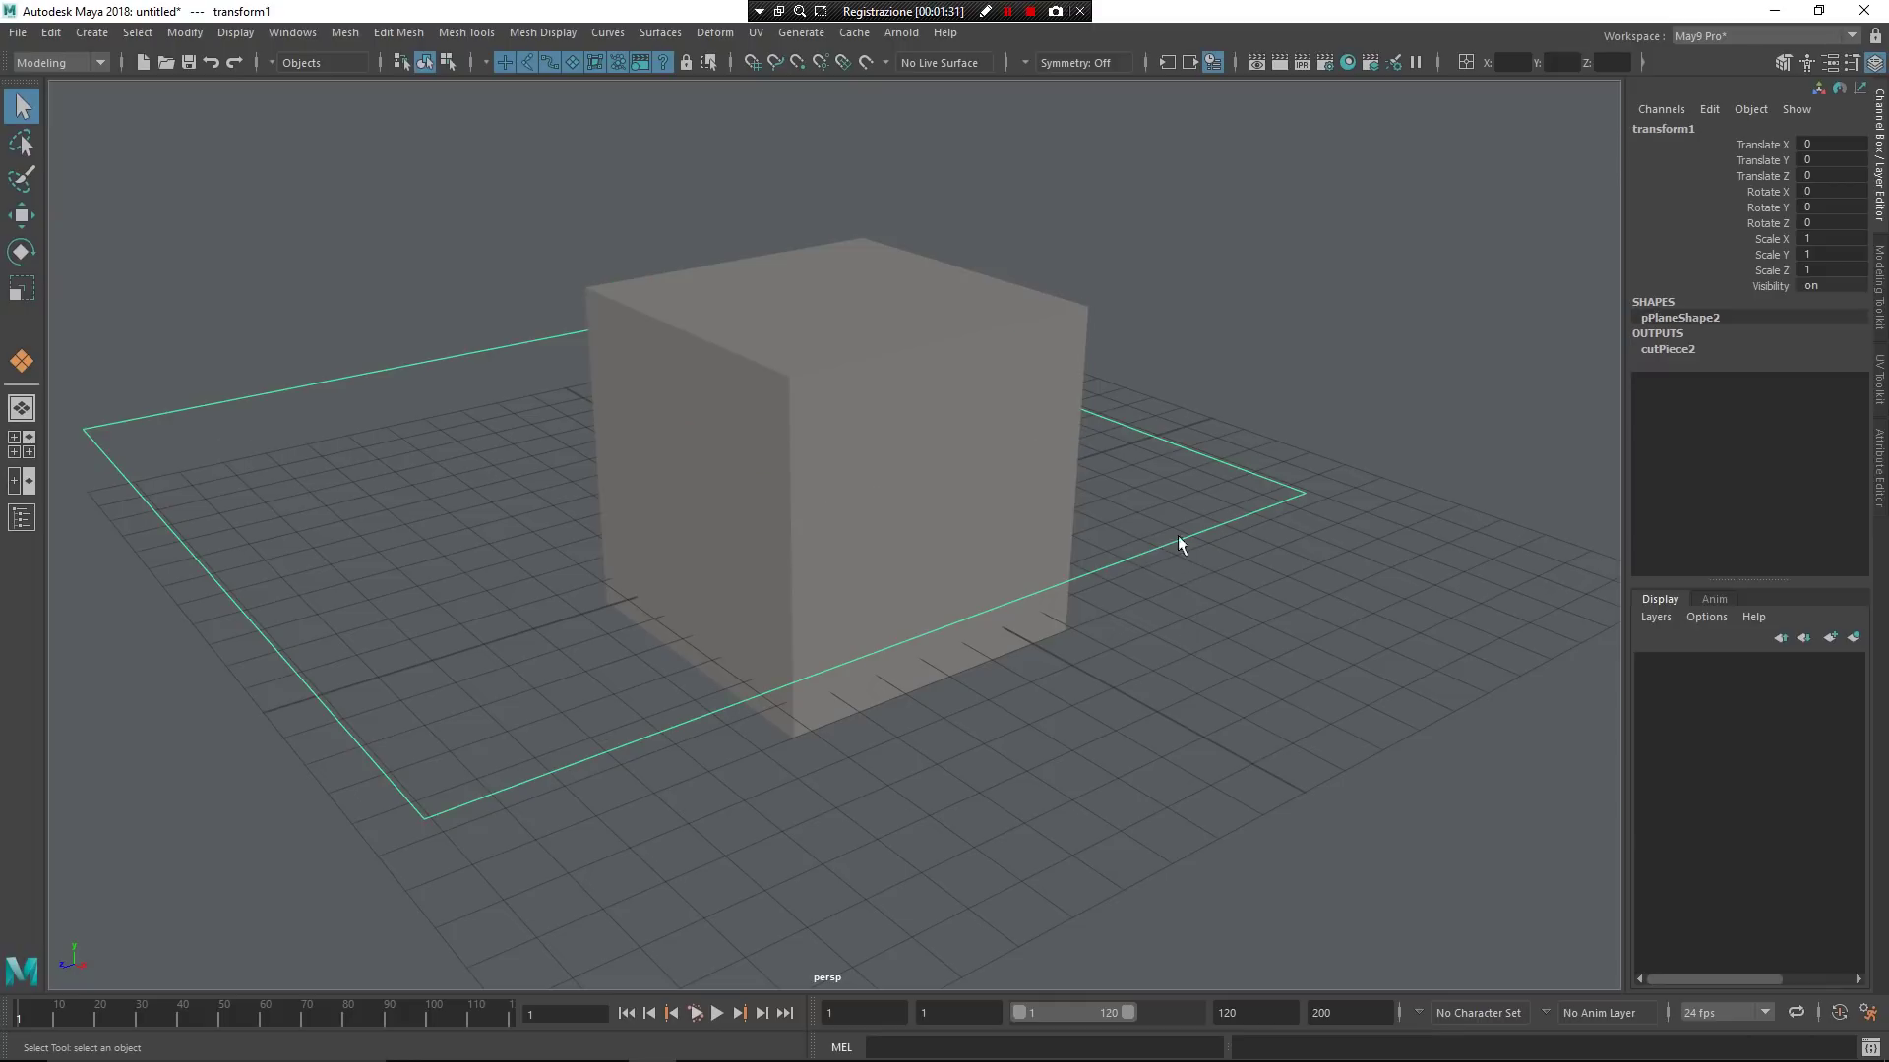
pyautogui.press('w')
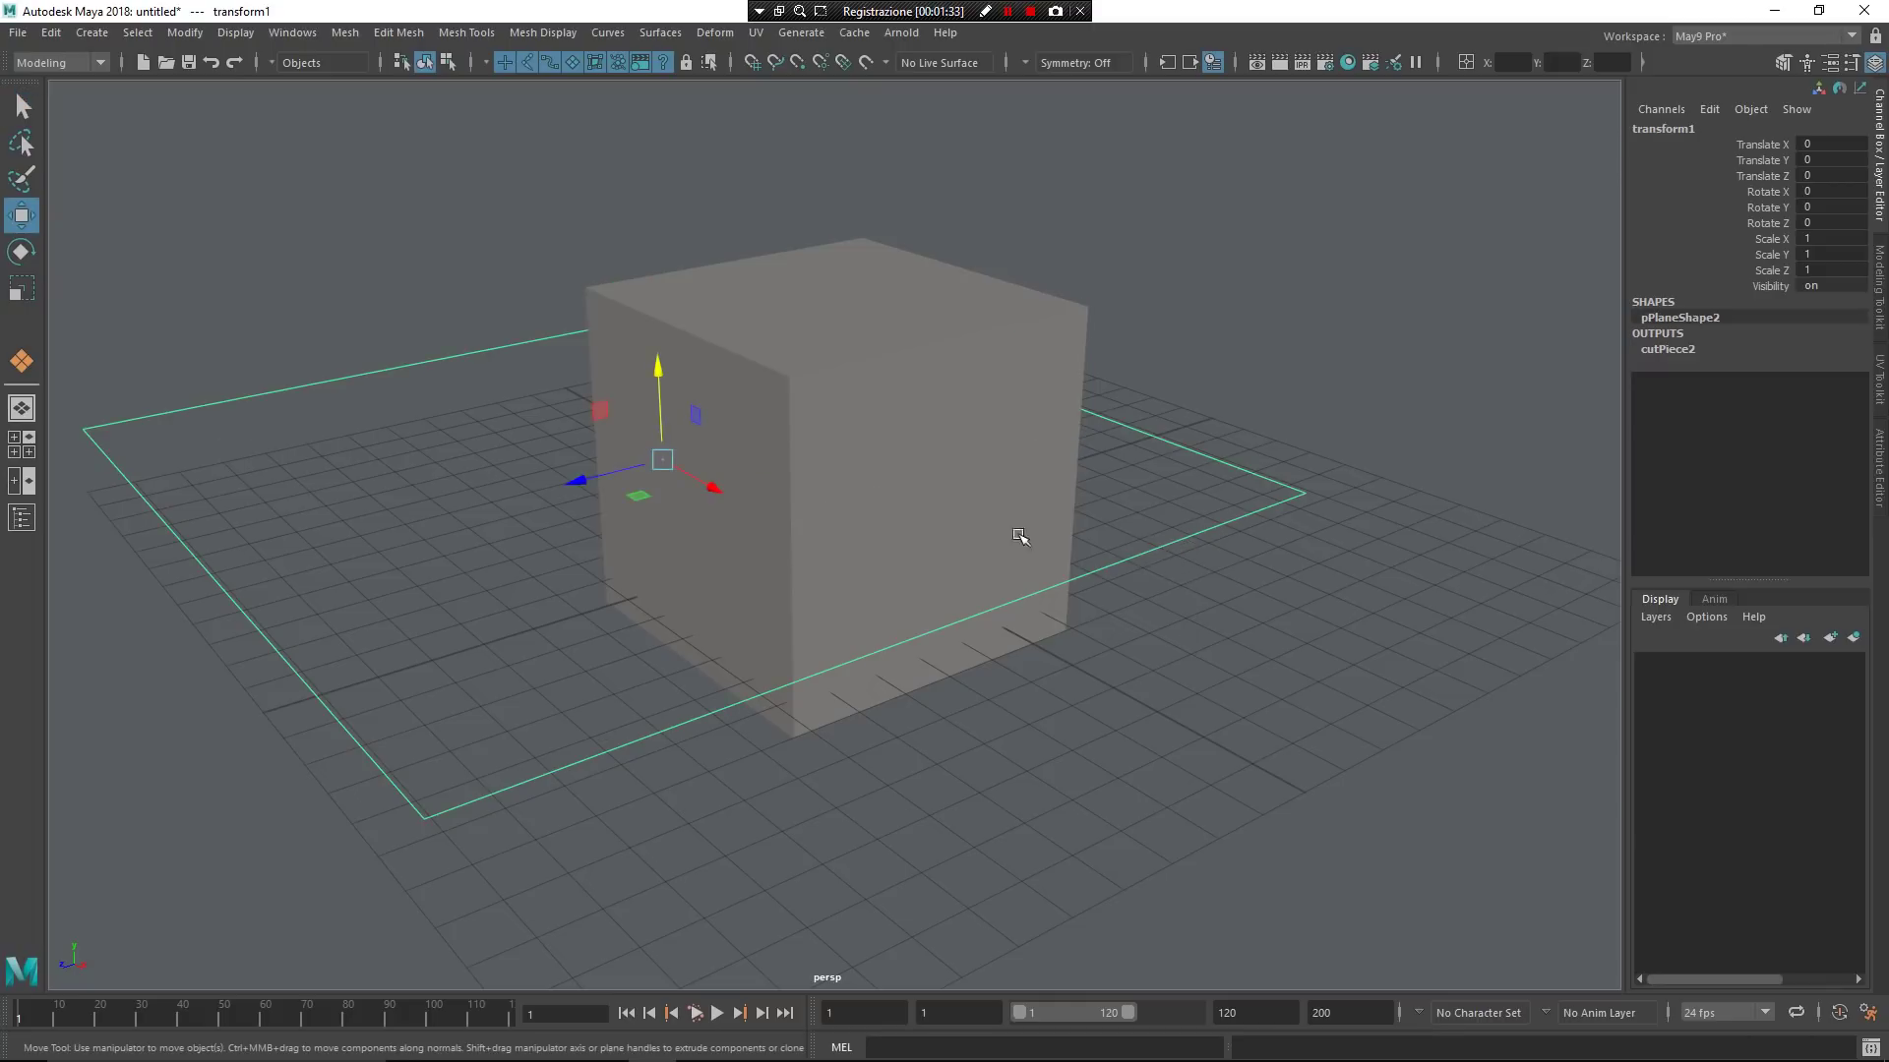
pyautogui.moveTo(656, 371); pyautogui.dragTo(669, 279)
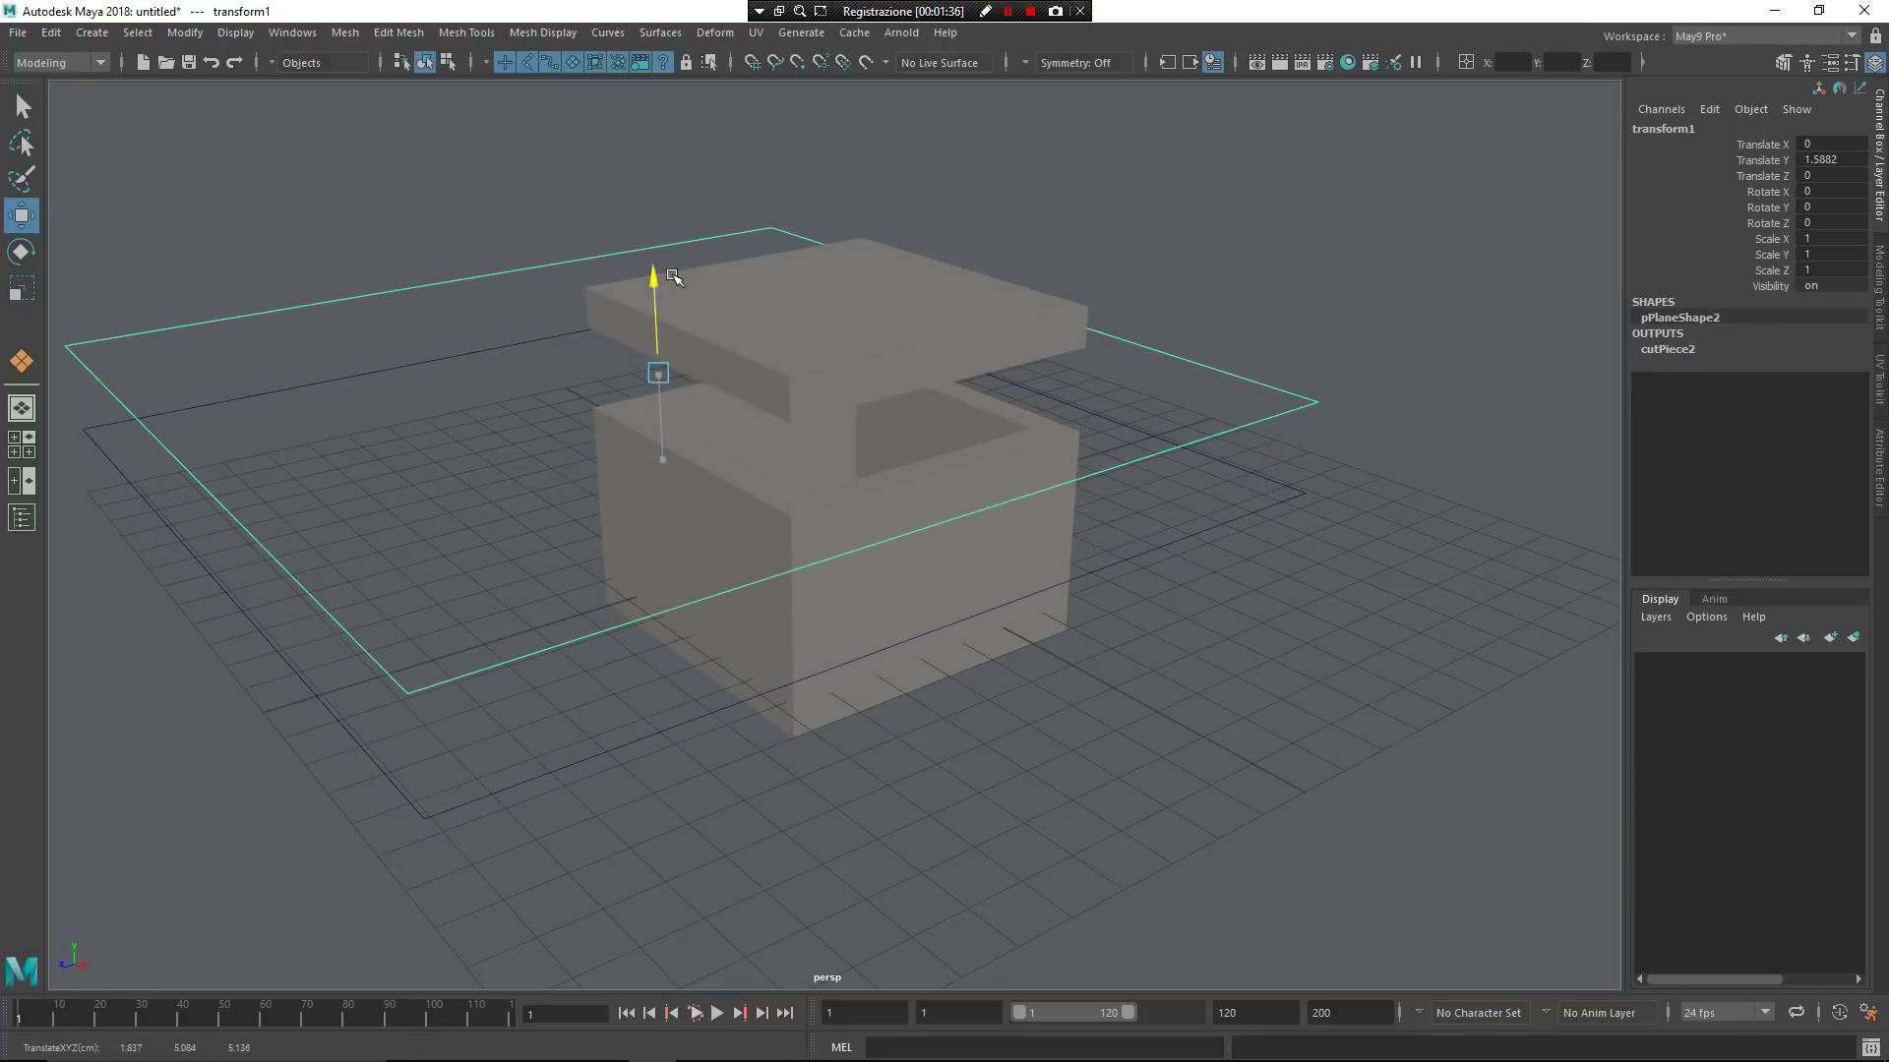
pyautogui.click(1211, 504)
pyautogui.moveTo(665, 374); pyautogui.dragTo(664, 497)
# Rotate the upper cut plane about -37.35 degrees on X and move it to about X 0.93, Y 1.74, Z -2.91
pyautogui.keyDown('alt'); pyautogui.moveTo(1147, 439); pyautogui.dragTo(994, 413); pyautogui.keyUp('alt')
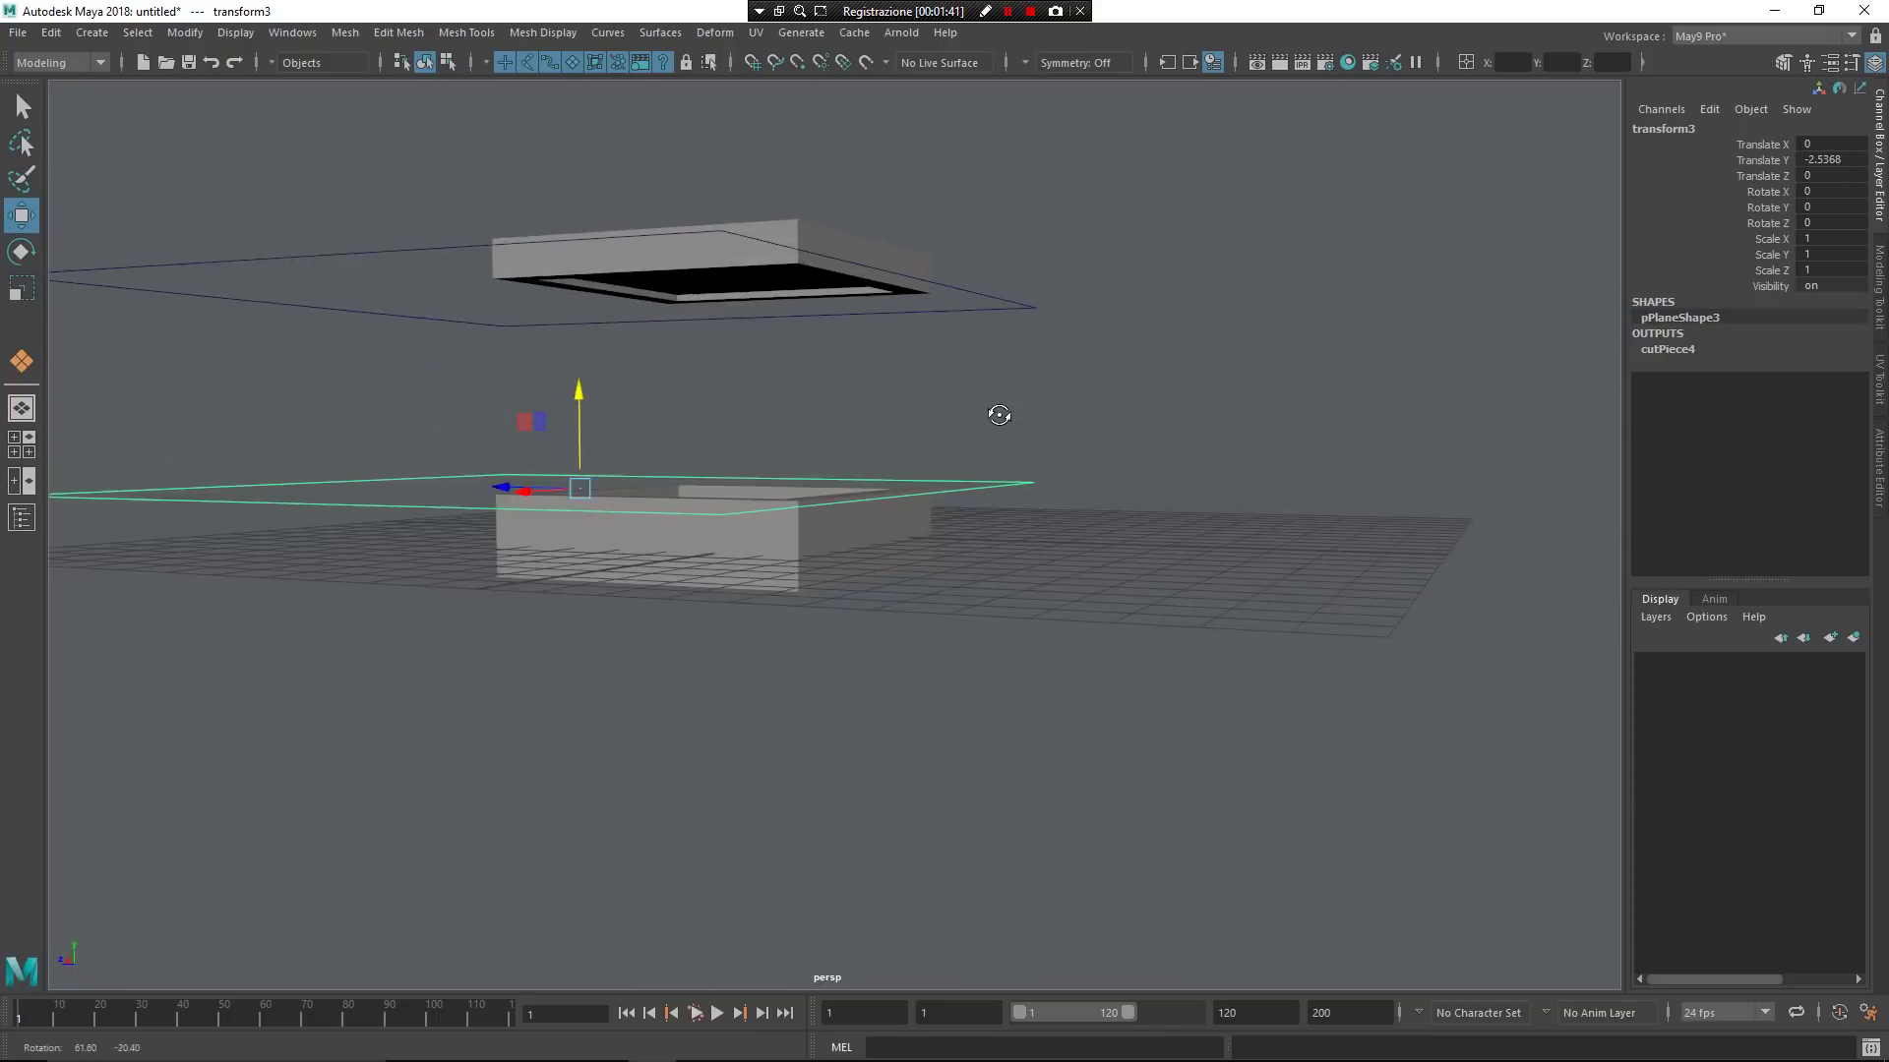
pyautogui.click(1020, 299)
pyautogui.moveTo(587, 189); pyautogui.dragTo(733, 370)
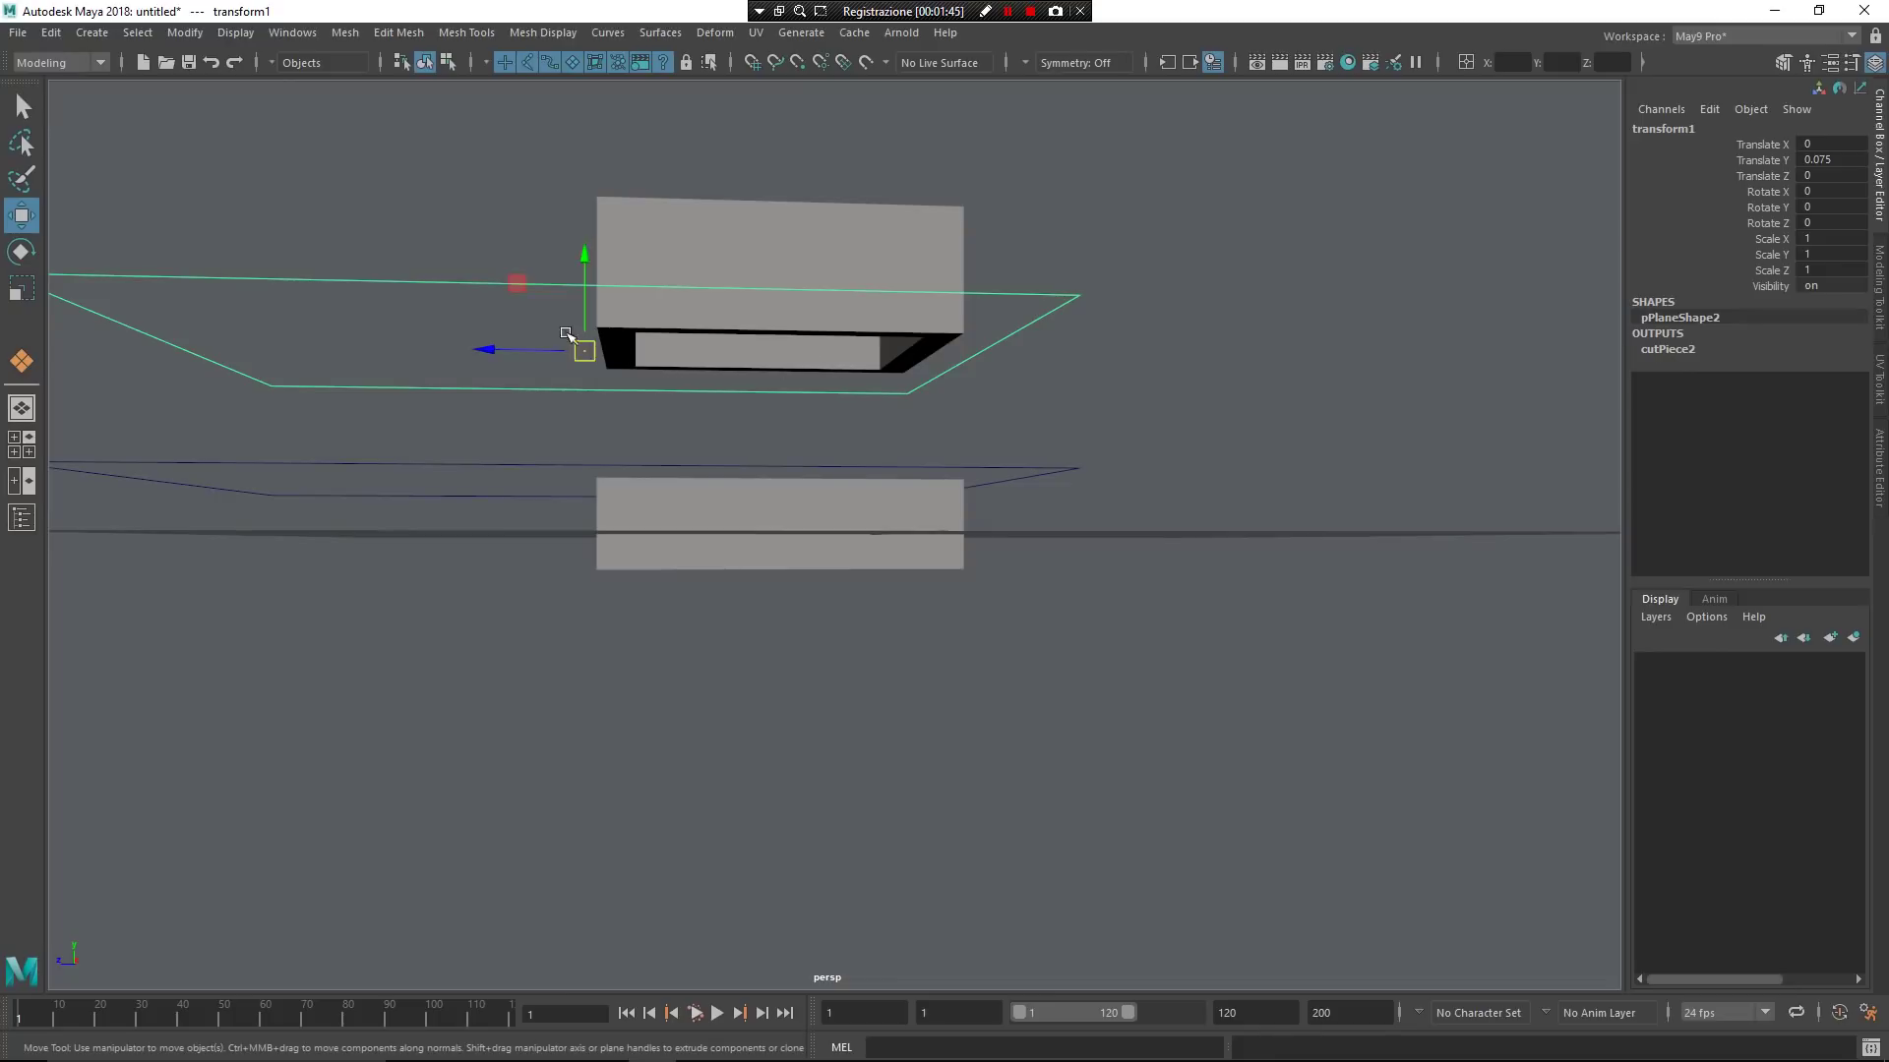
pyautogui.press('e')
pyautogui.keyDown('alt'); pyautogui.moveTo(570, 338); pyautogui.dragTo(793, 306); pyautogui.keyUp('alt')
pyautogui.press('q')
pyautogui.press('w')
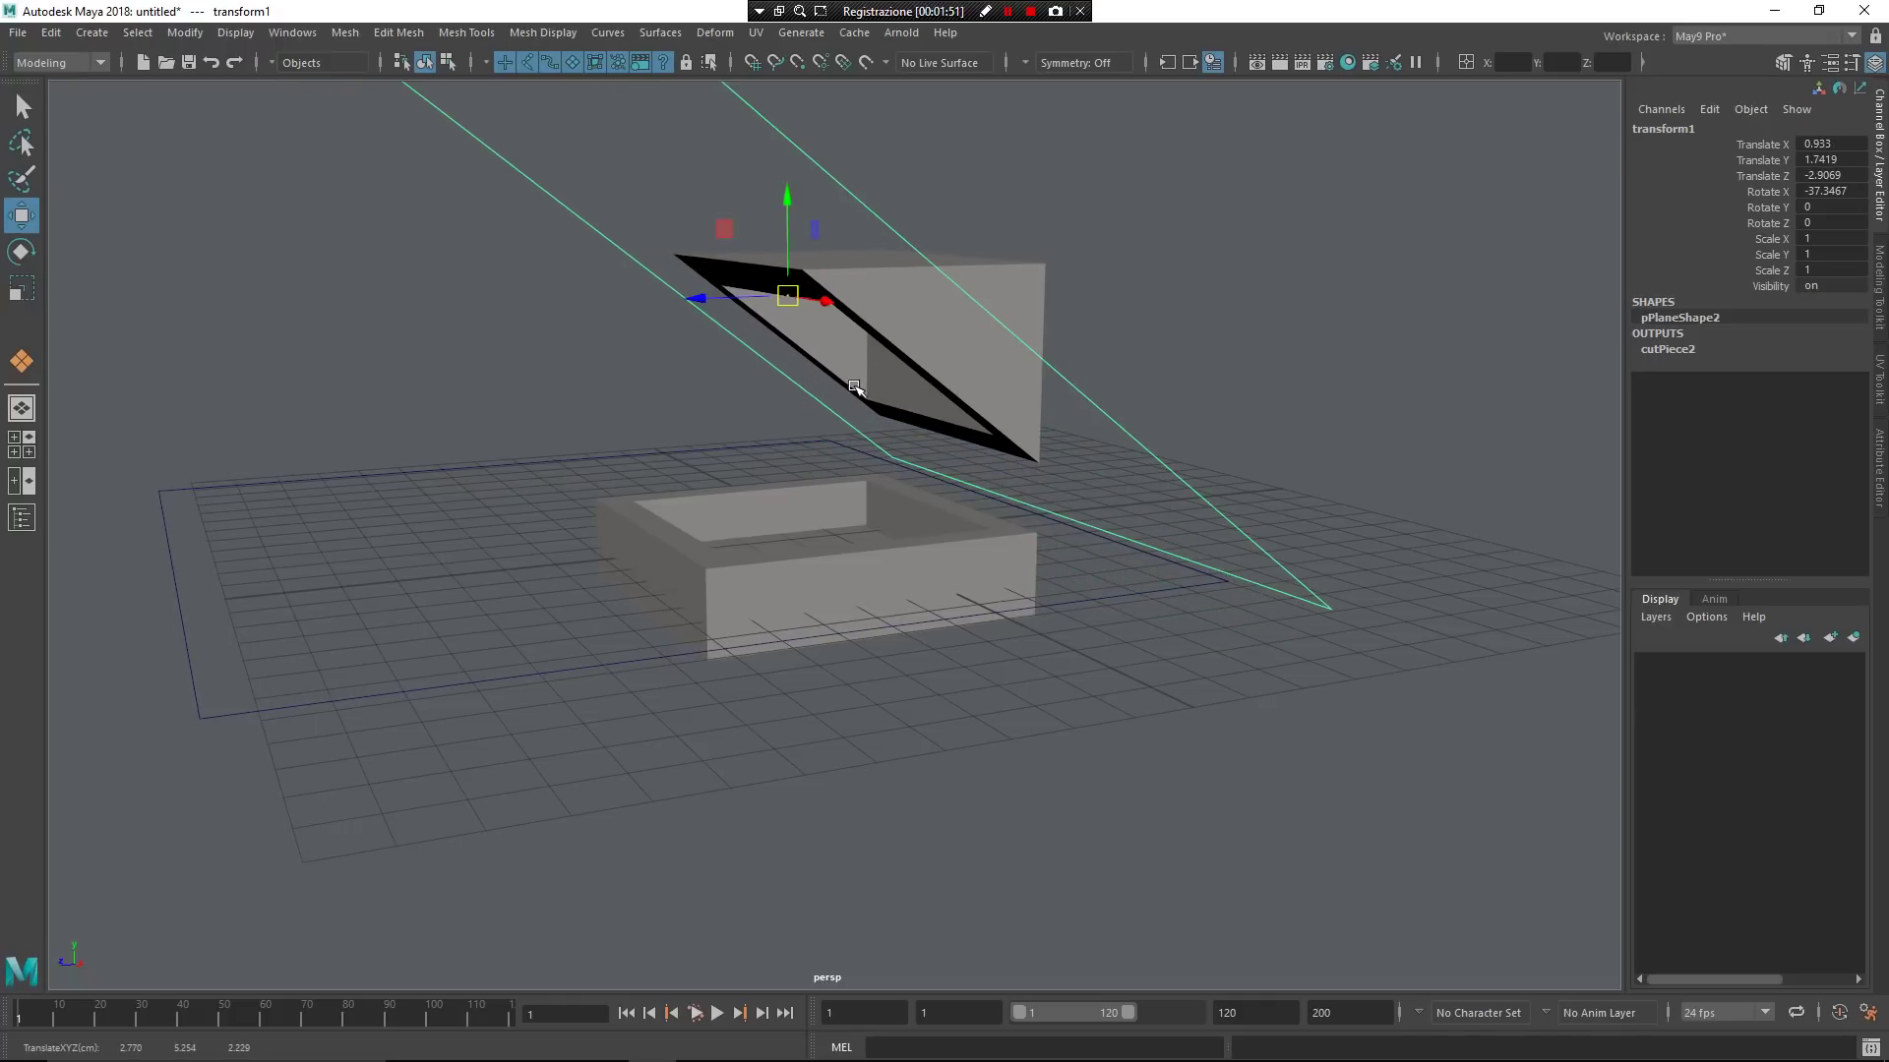
# Rotate the lower cut plane about -40.33 degrees on X and shift it to about -2.87 on Z
pyautogui.keyDown('alt'); pyautogui.moveTo(866, 398); pyautogui.dragTo(1138, 392); pyautogui.keyUp('alt')
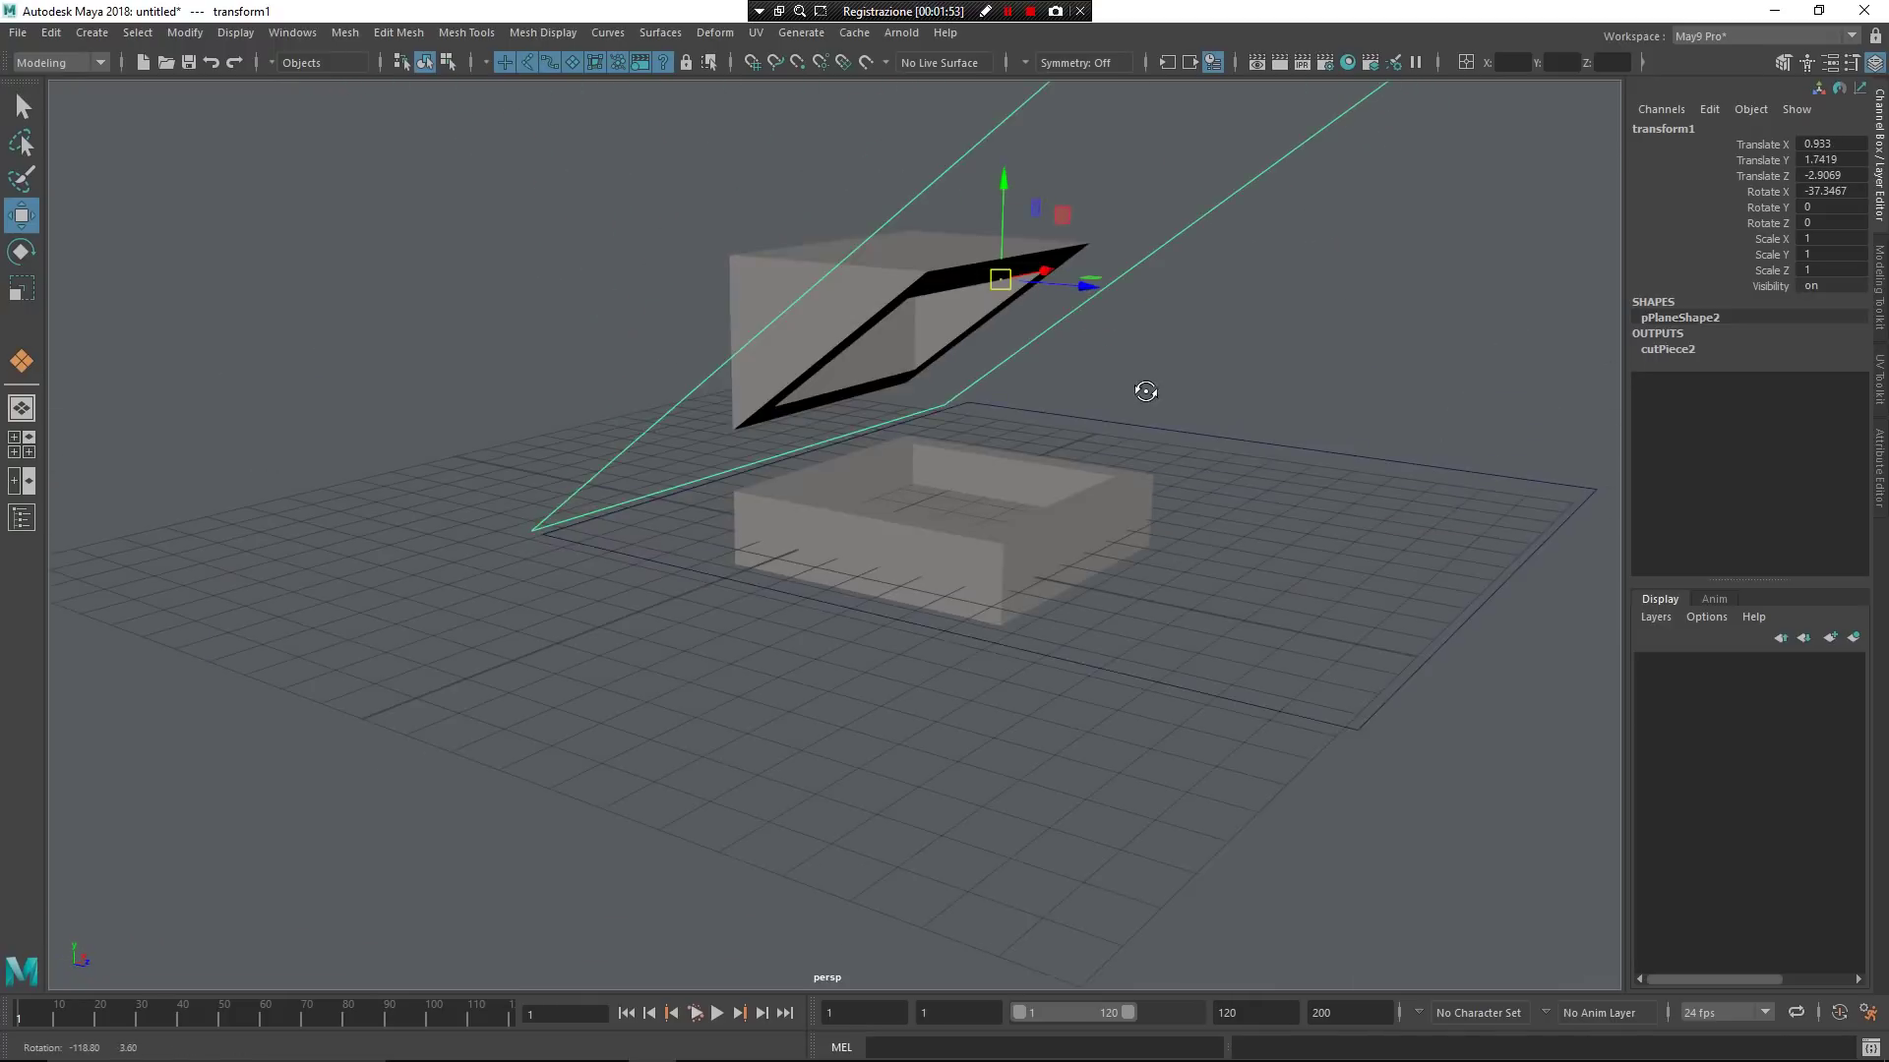
pyautogui.click(1370, 581)
pyautogui.press('e')
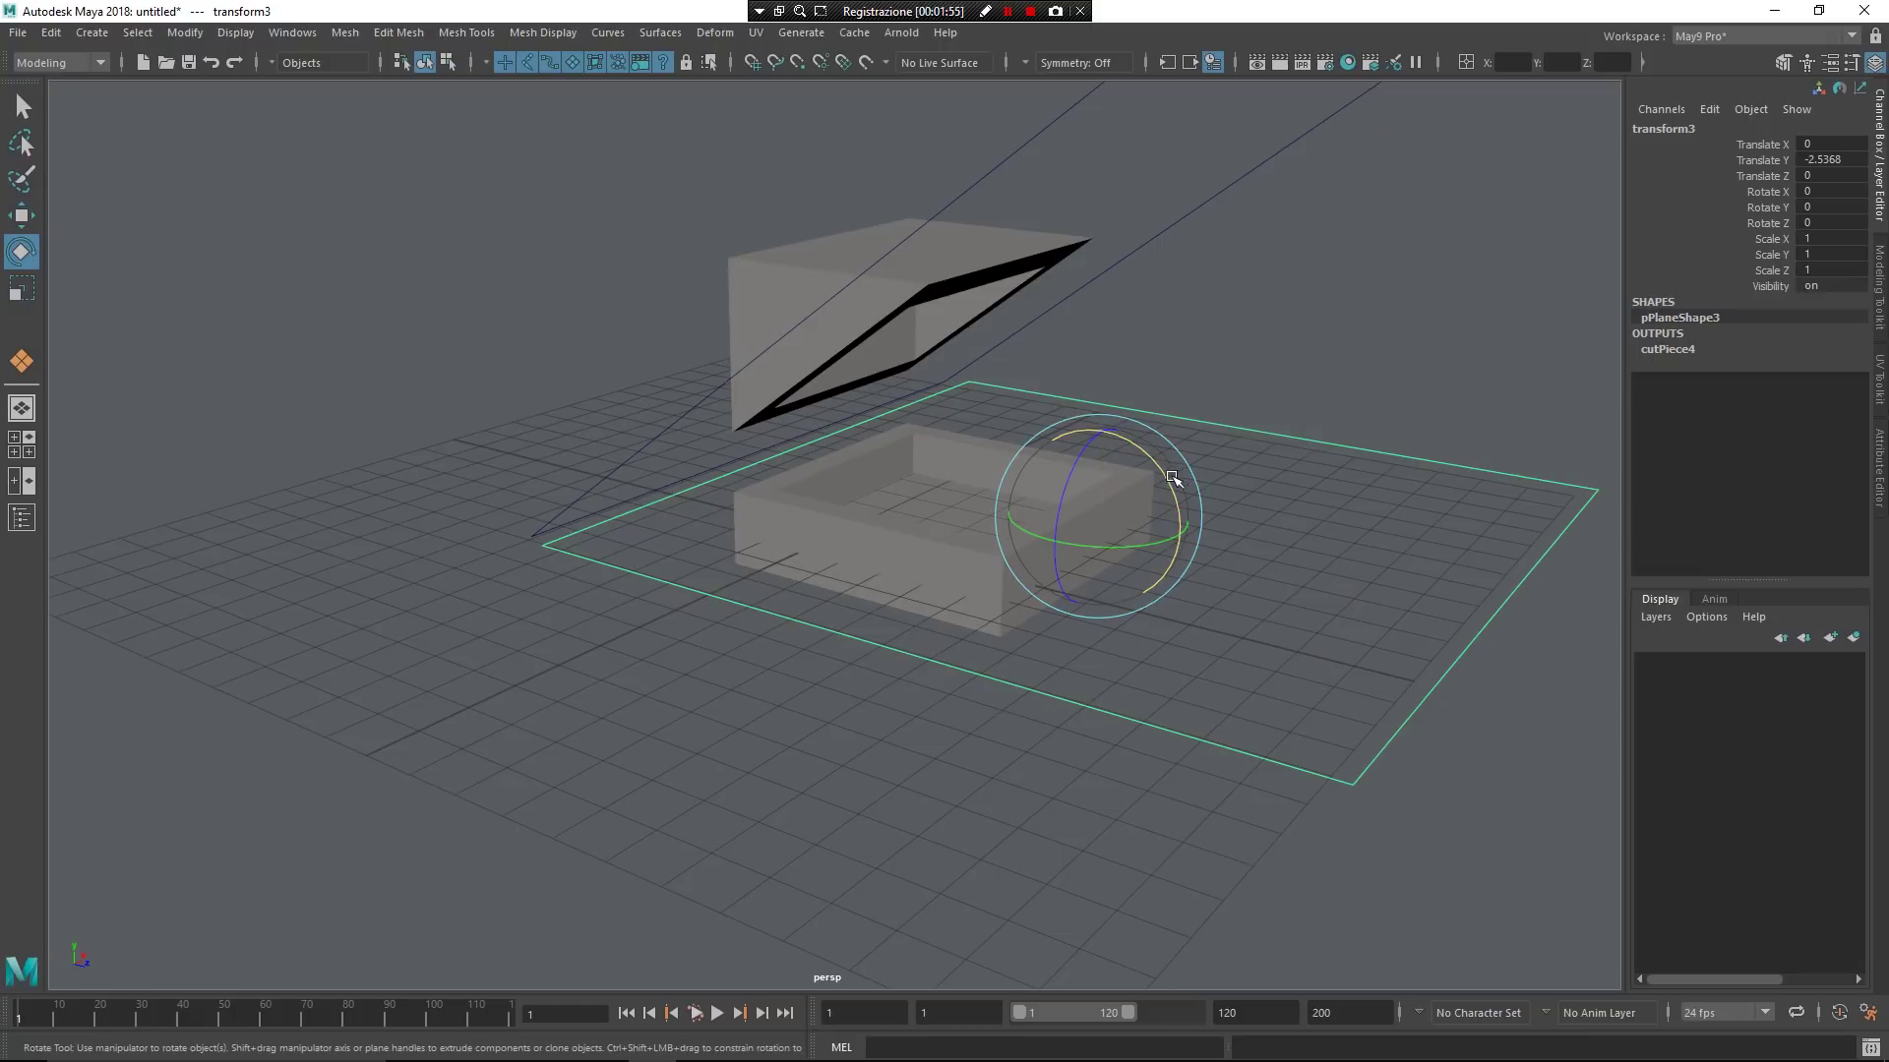
pyautogui.moveTo(1173, 487); pyautogui.dragTo(1150, 422)
pyautogui.press('w')
pyautogui.moveTo(1072, 482); pyautogui.dragTo(894, 506)
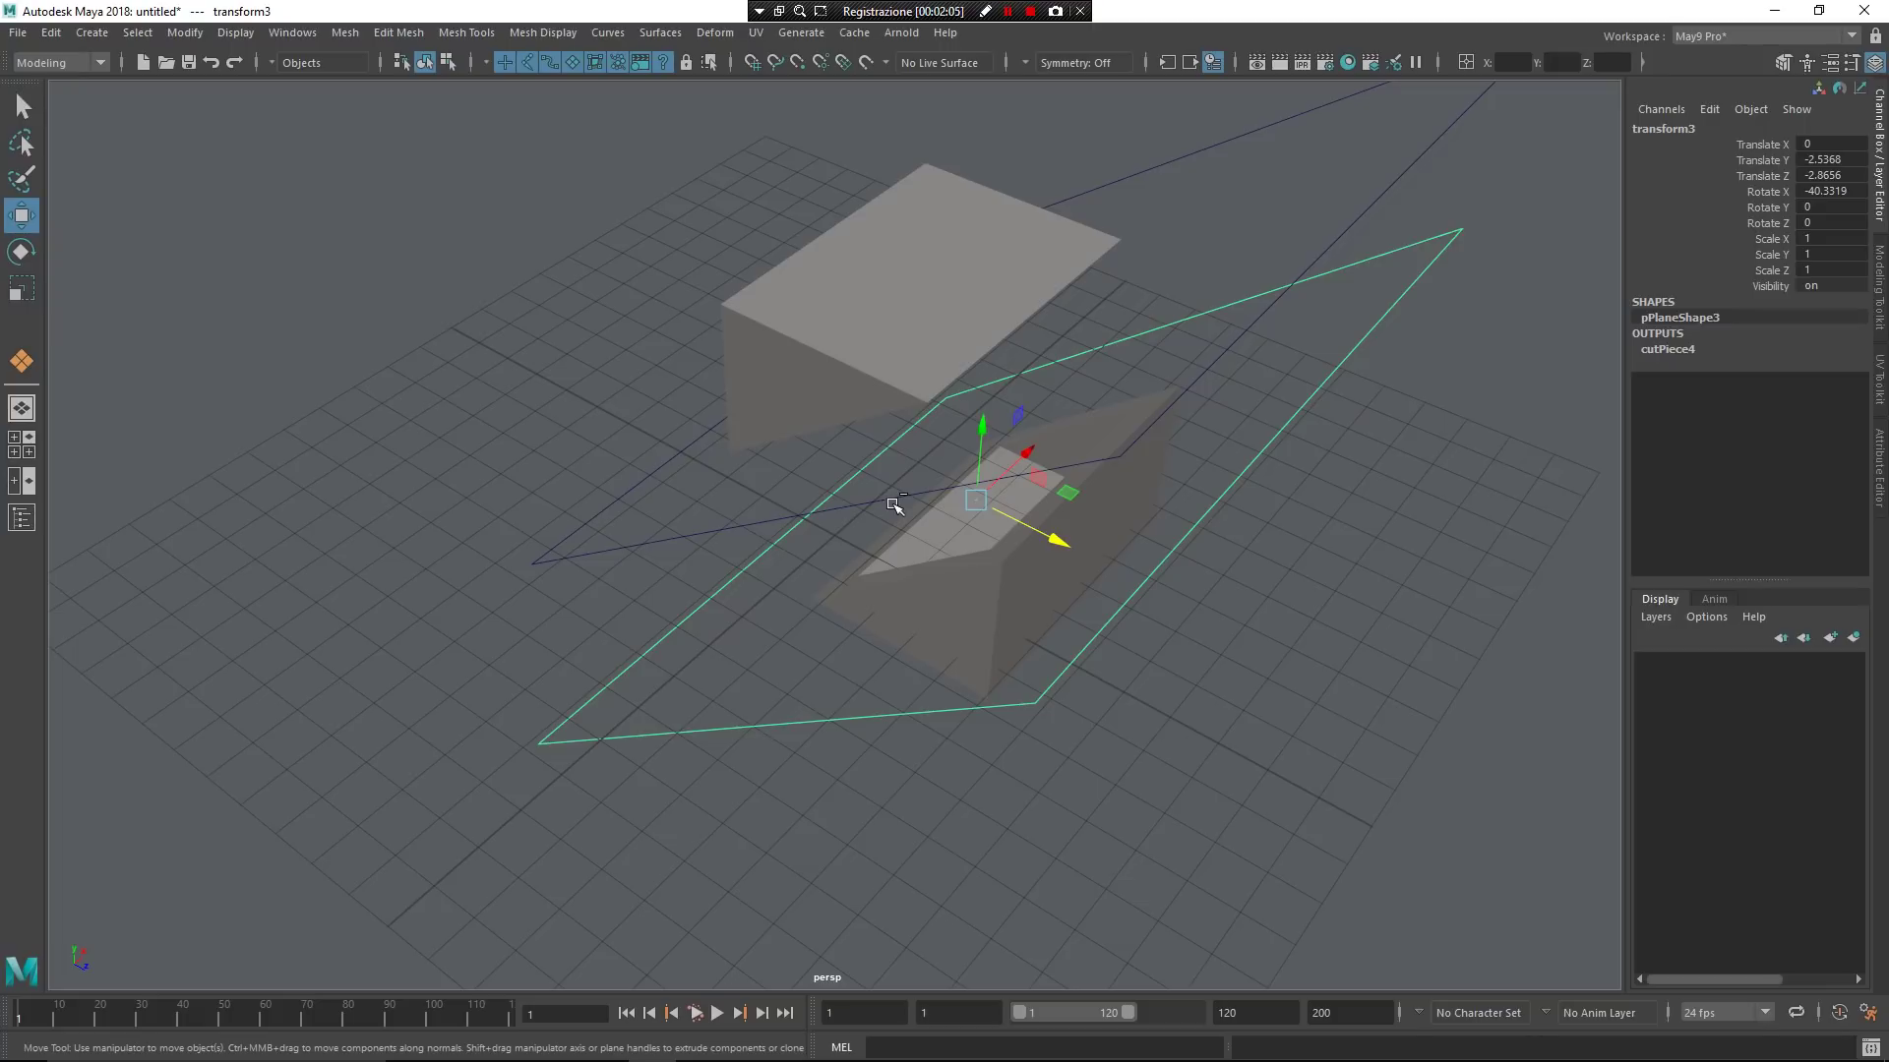
# Start a new scene without saving the current one and create a large polygon cube on the grid
pyautogui.hotkey('ctrl', 'n')
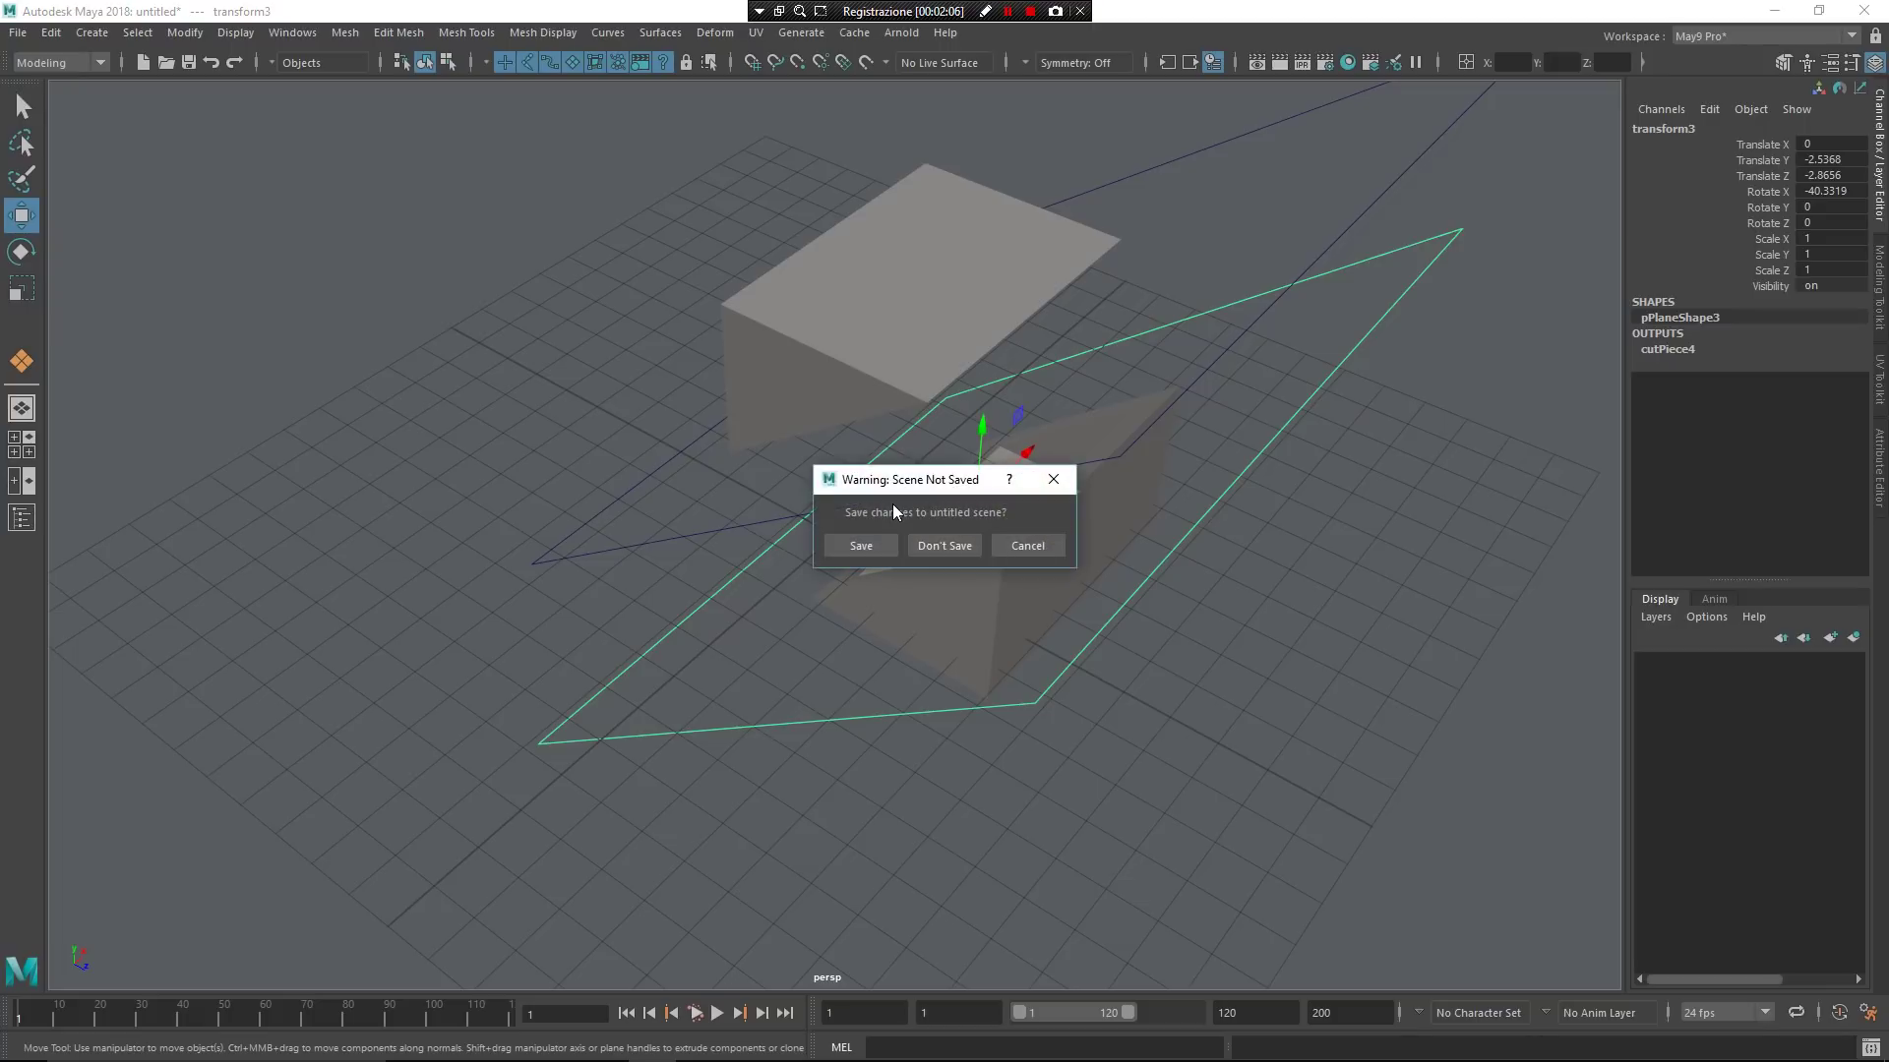
pyautogui.click(939, 546)
pyautogui.moveTo(995, 582)
pyautogui.keyDown('alt'); pyautogui.mouseDown()
pyautogui.moveTo(907, 612)
pyautogui.moveTo(963, 597)
pyautogui.mouseUp(); pyautogui.keyUp('alt')
pyautogui.keyDown('shift'); pyautogui.moveTo(890, 586); pyautogui.dragTo(682, 423, button='right'); pyautogui.keyUp('shift')
pyautogui.moveTo(932, 548); pyautogui.dragTo(1024, 531)
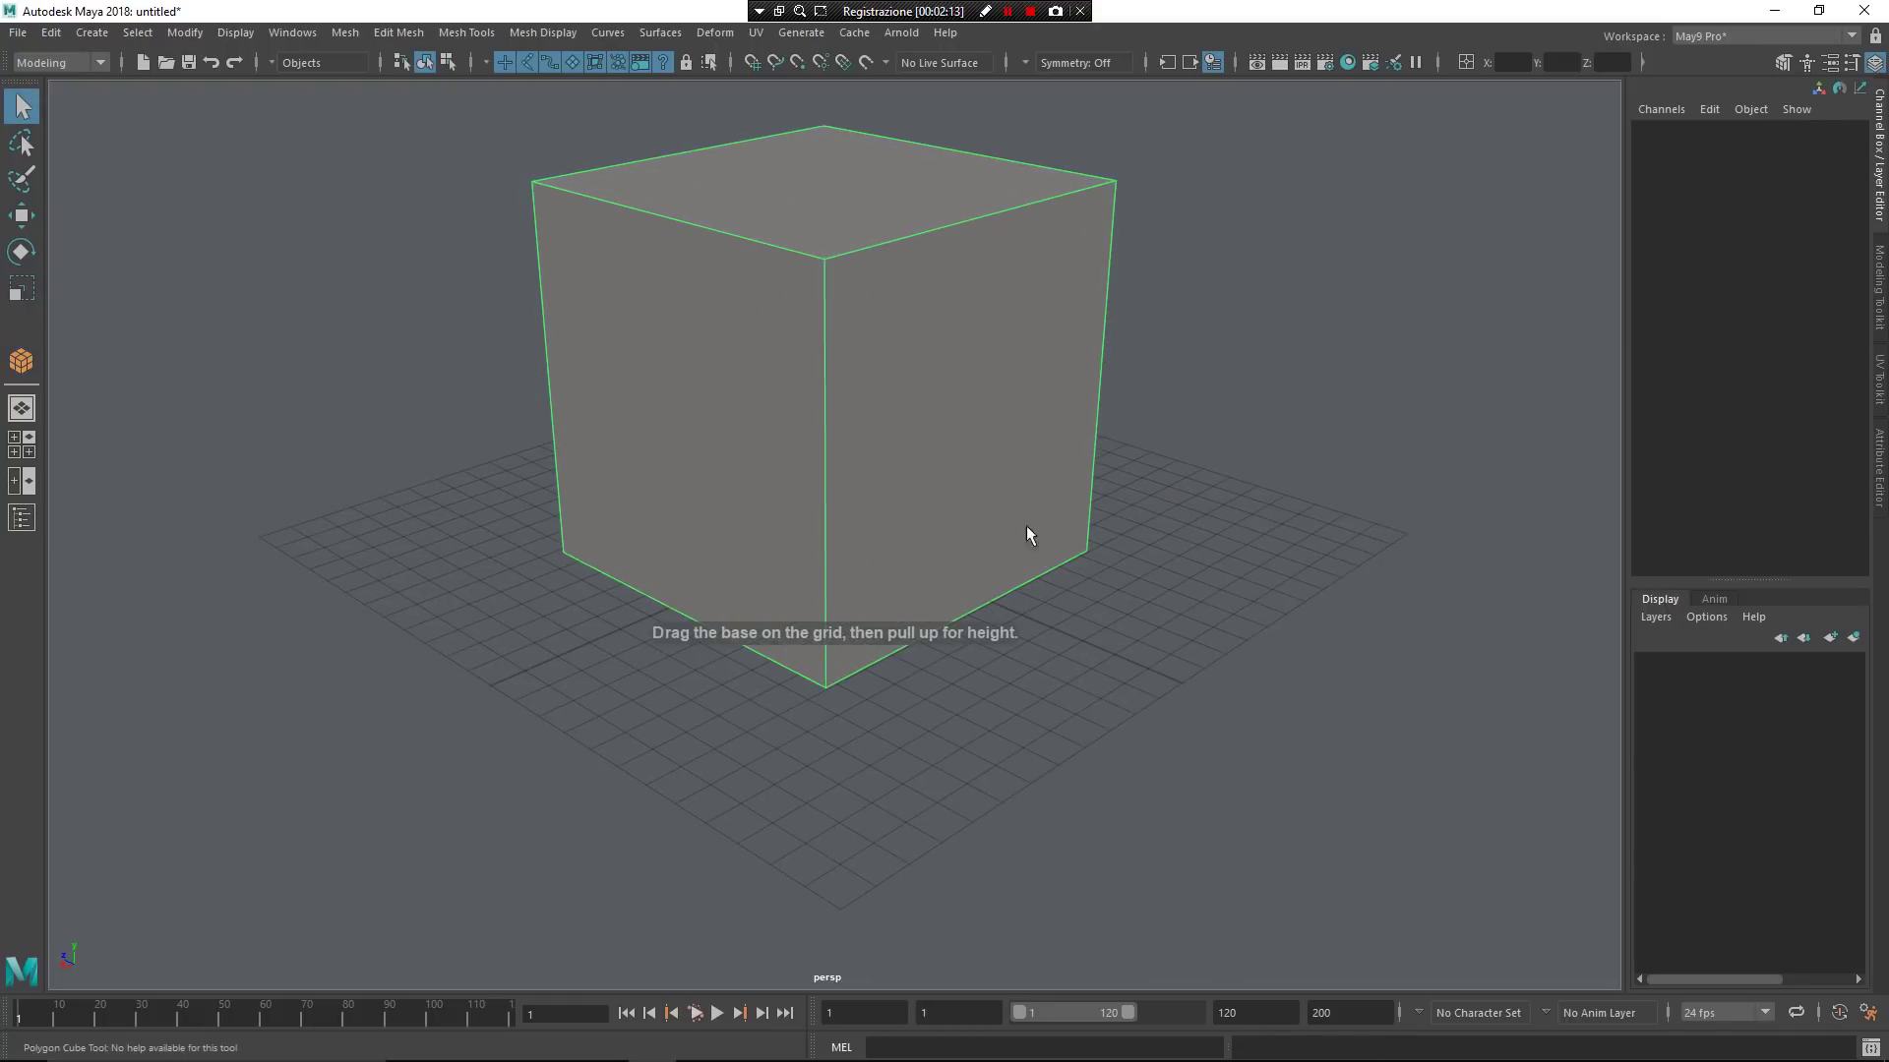
# Smooth the cube, increase the smoothing divisions until it looks like a sphere, and deselect it
pyautogui.keyDown('shift'); pyautogui.moveTo(987, 454); pyautogui.dragTo(983, 509, button='right'); pyautogui.keyUp('shift')
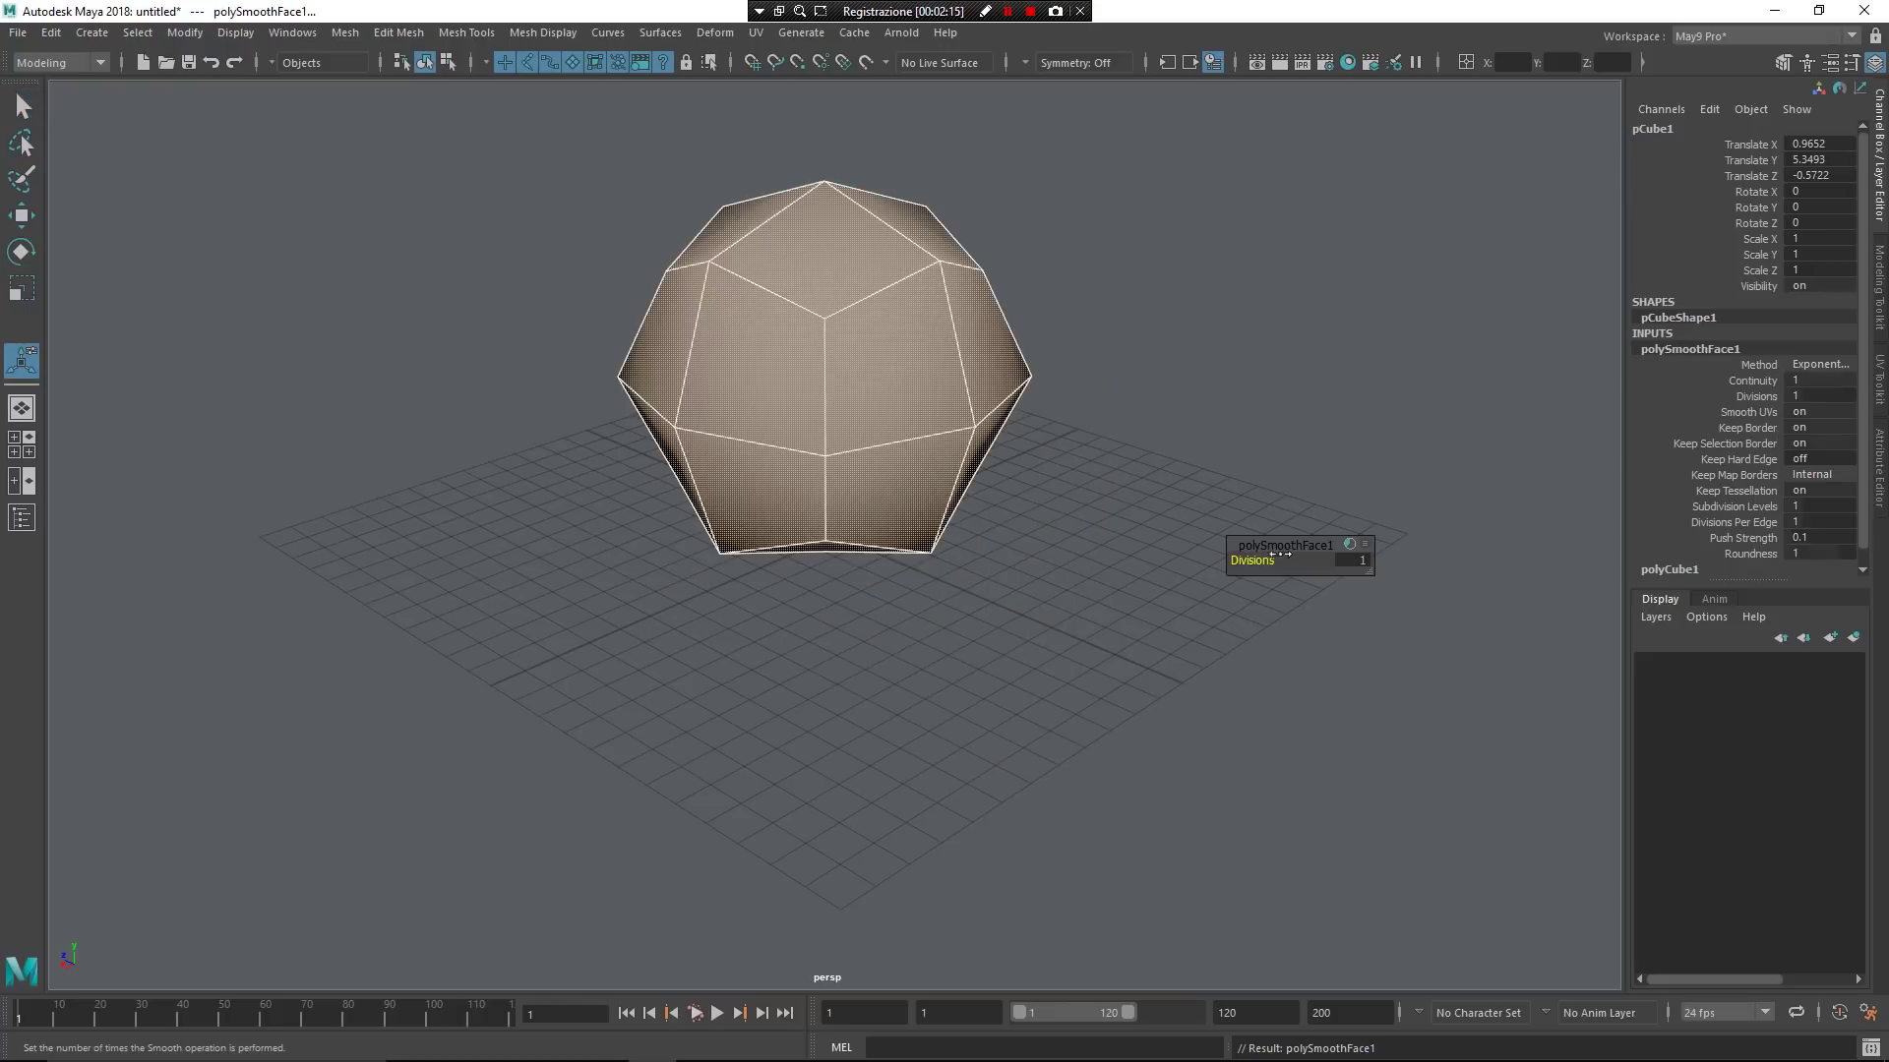
pyautogui.moveTo(1264, 560); pyautogui.dragTo(1456, 549)
pyautogui.click(1118, 410)
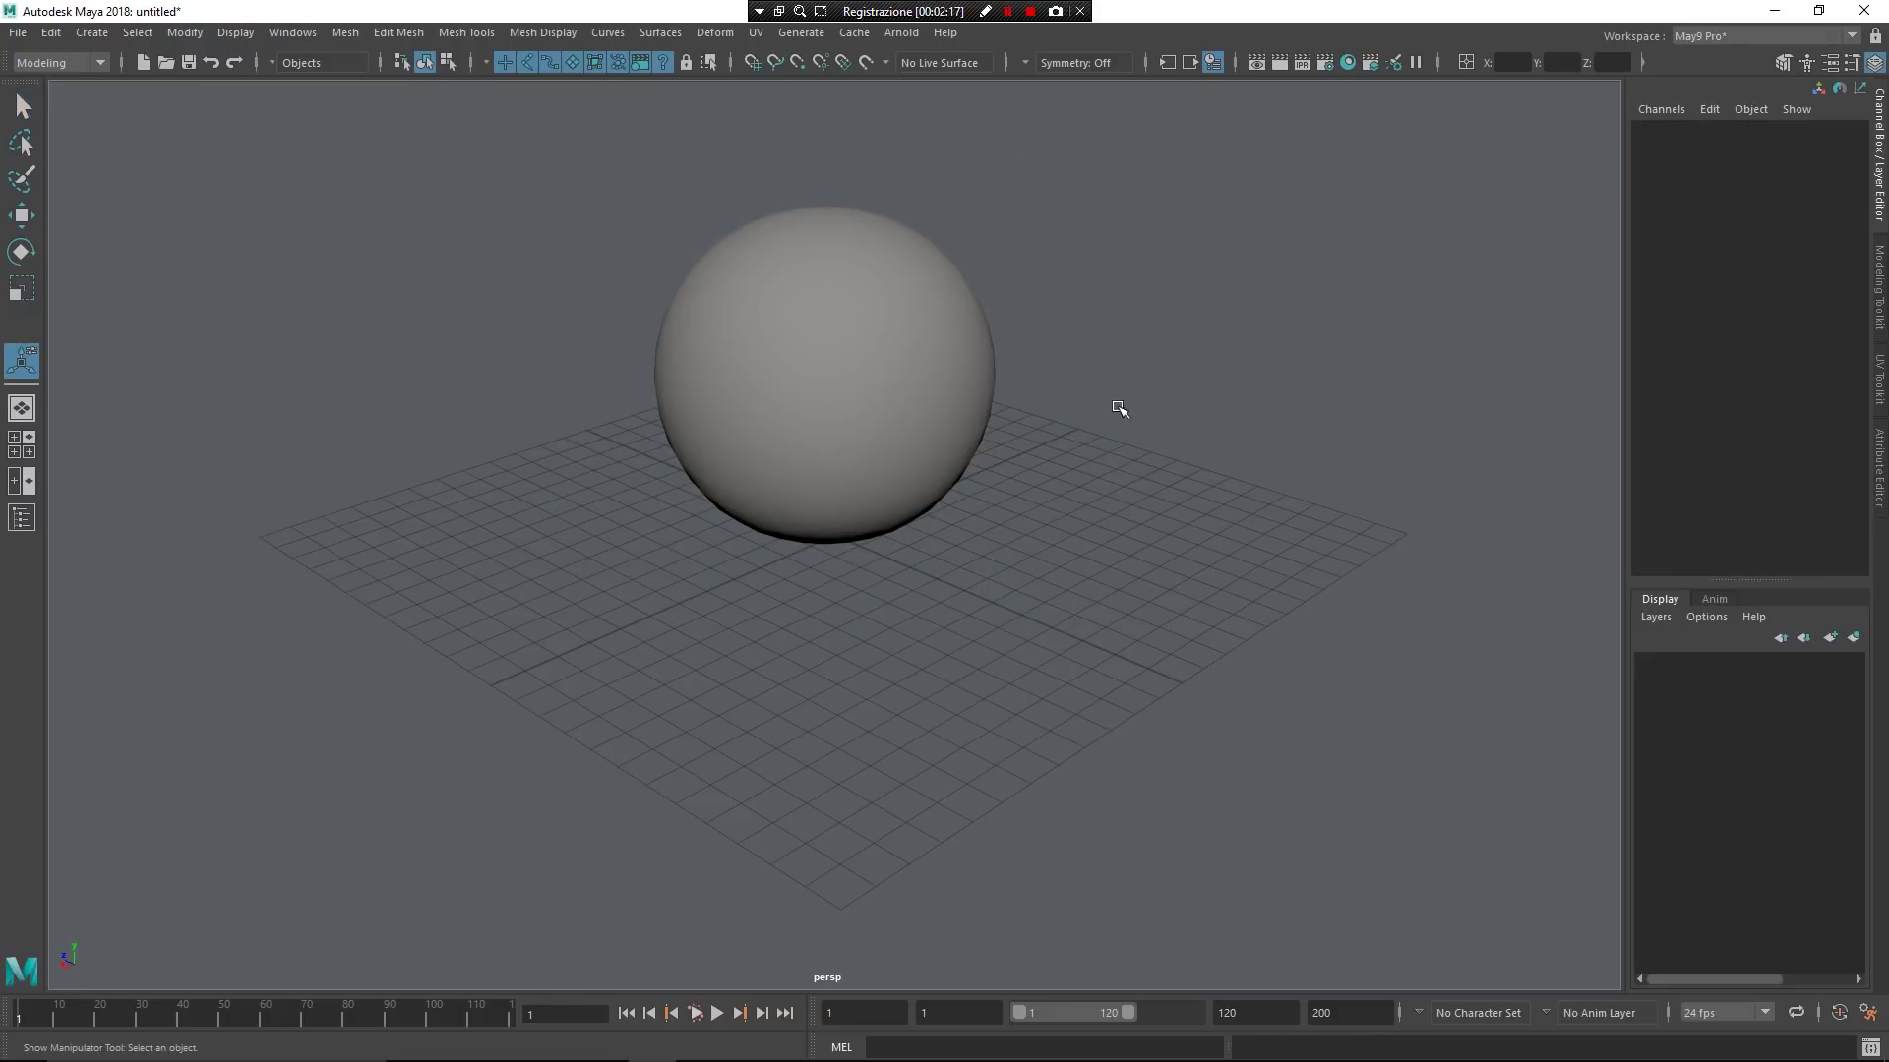
pyautogui.keyDown('alt'); pyautogui.moveTo(1033, 640); pyautogui.dragTo(1063, 600); pyautogui.keyUp('alt')
pyautogui.keyDown('shift'); pyautogui.moveTo(1131, 418); pyautogui.dragTo(922, 427, button='right'); pyautogui.keyUp('shift')
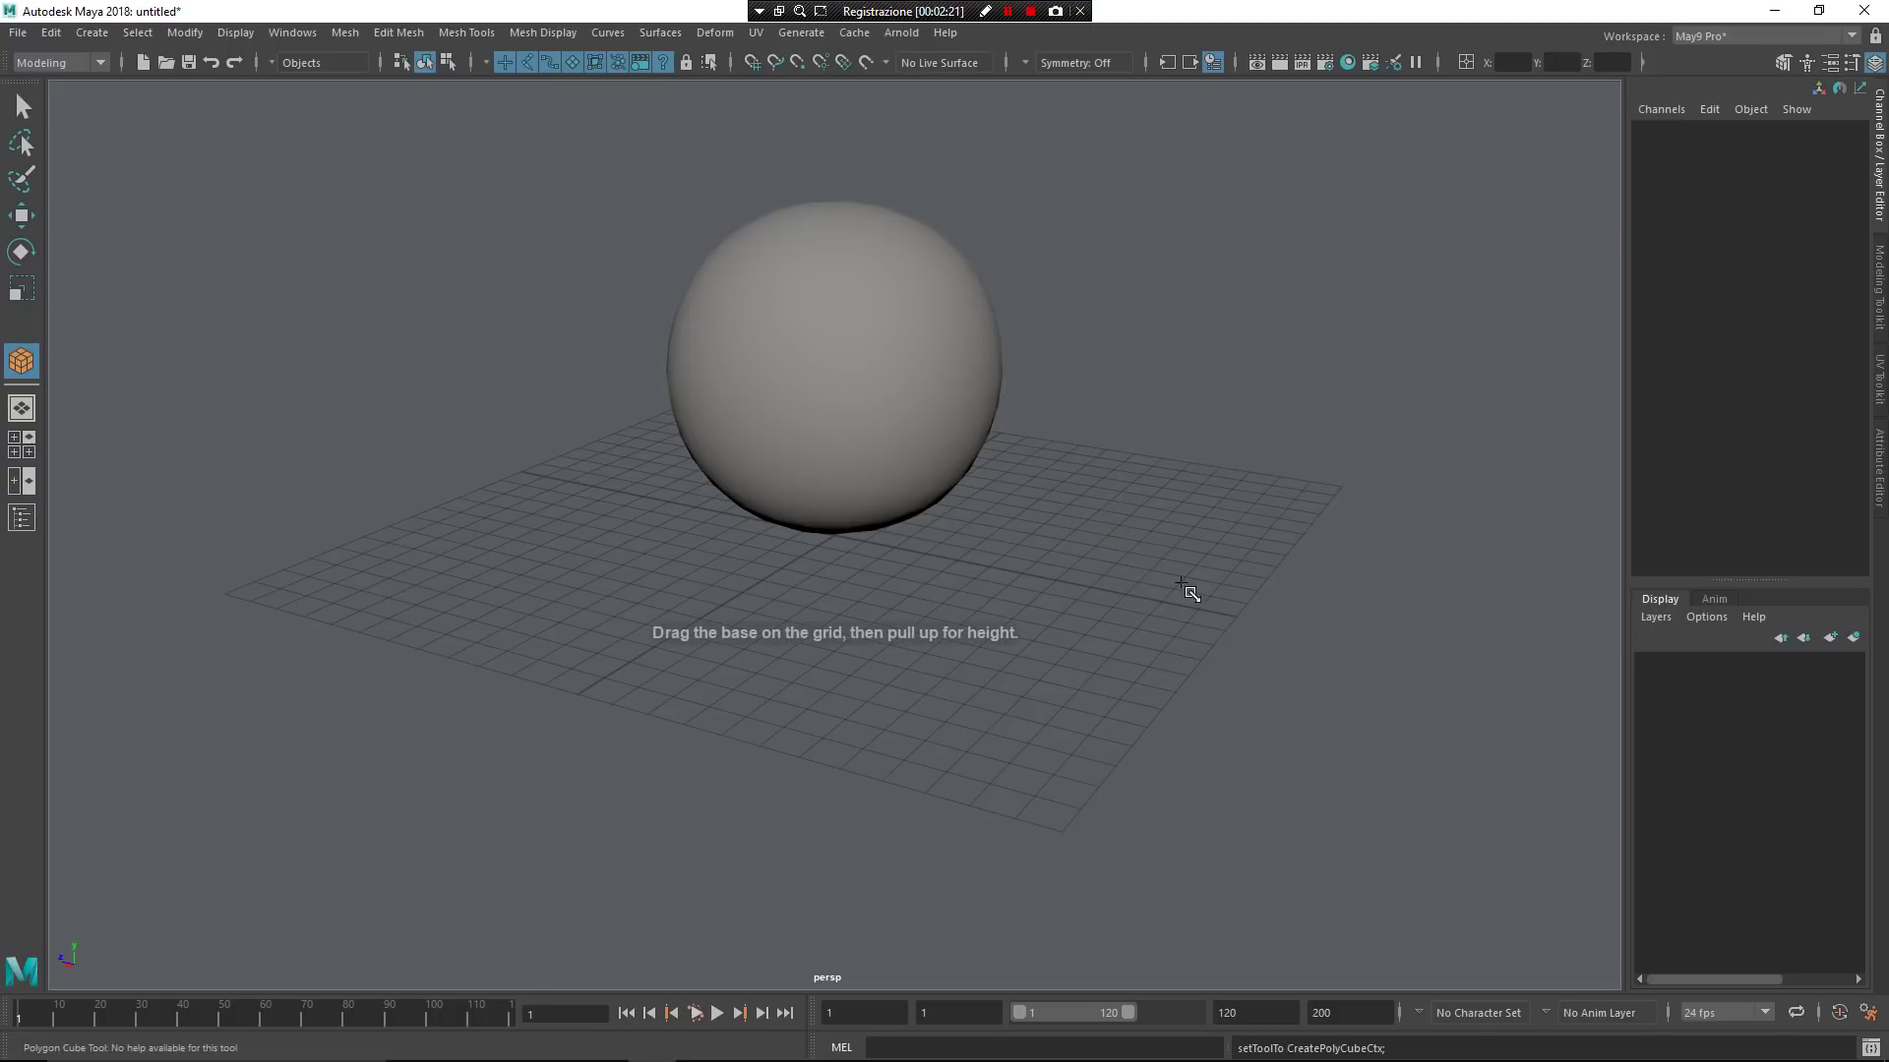
pyautogui.click(1234, 446)
pyautogui.click(1189, 559)
pyautogui.moveTo(1209, 335); pyautogui.dragTo(1293, 501)
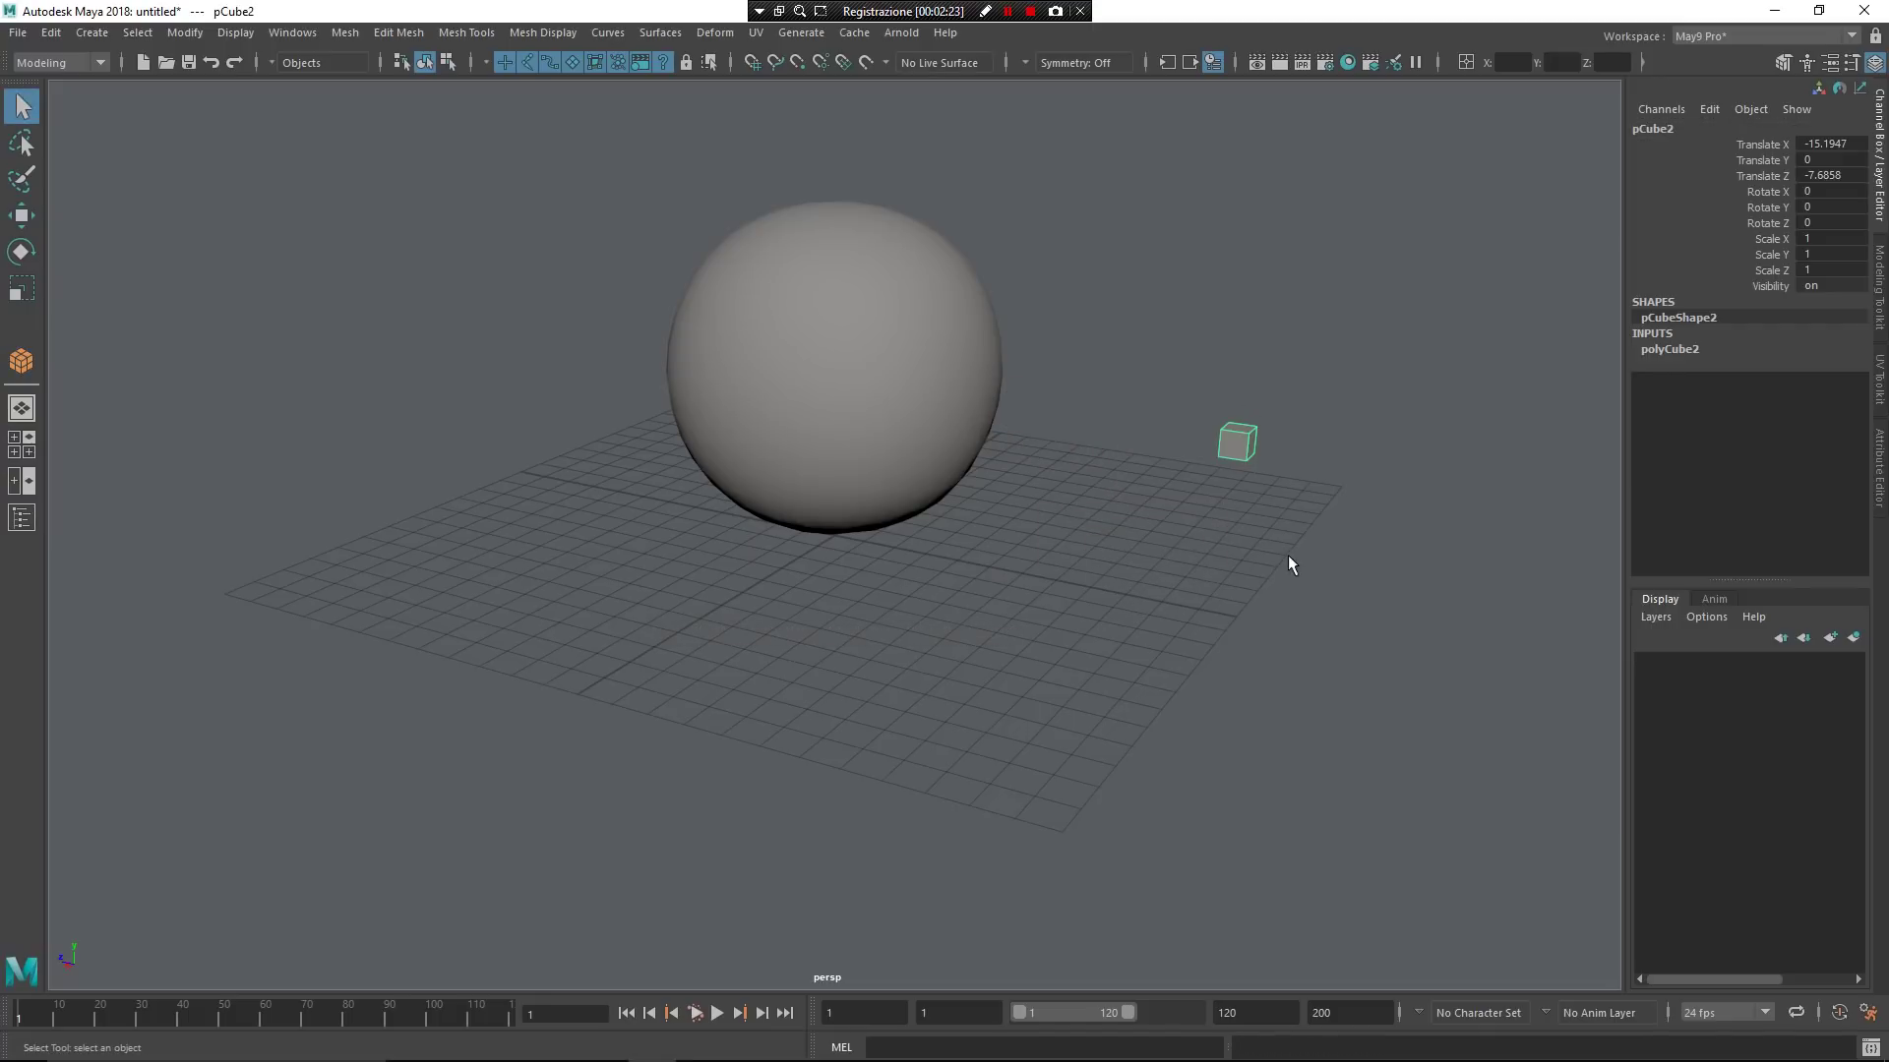
pyautogui.press('Delete')
# Draw a seven-point CV curve along the grid beside the sphere and complete it
pyautogui.moveTo(1082, 613)
pyautogui.keyDown('shift'); pyautogui.mouseDown(button='right')
pyautogui.moveTo(1090, 450)
pyautogui.moveTo(1156, 450)
pyautogui.moveTo(1151, 485)
pyautogui.moveTo(1160, 392)
pyautogui.moveTo(1247, 364)
pyautogui.mouseUp(button='right'); pyautogui.keyUp('shift')
pyautogui.click(1265, 414)
pyautogui.click(1240, 418)
pyautogui.click(1156, 500)
pyautogui.click(1151, 548)
pyautogui.click(1109, 606)
pyautogui.click(1067, 642)
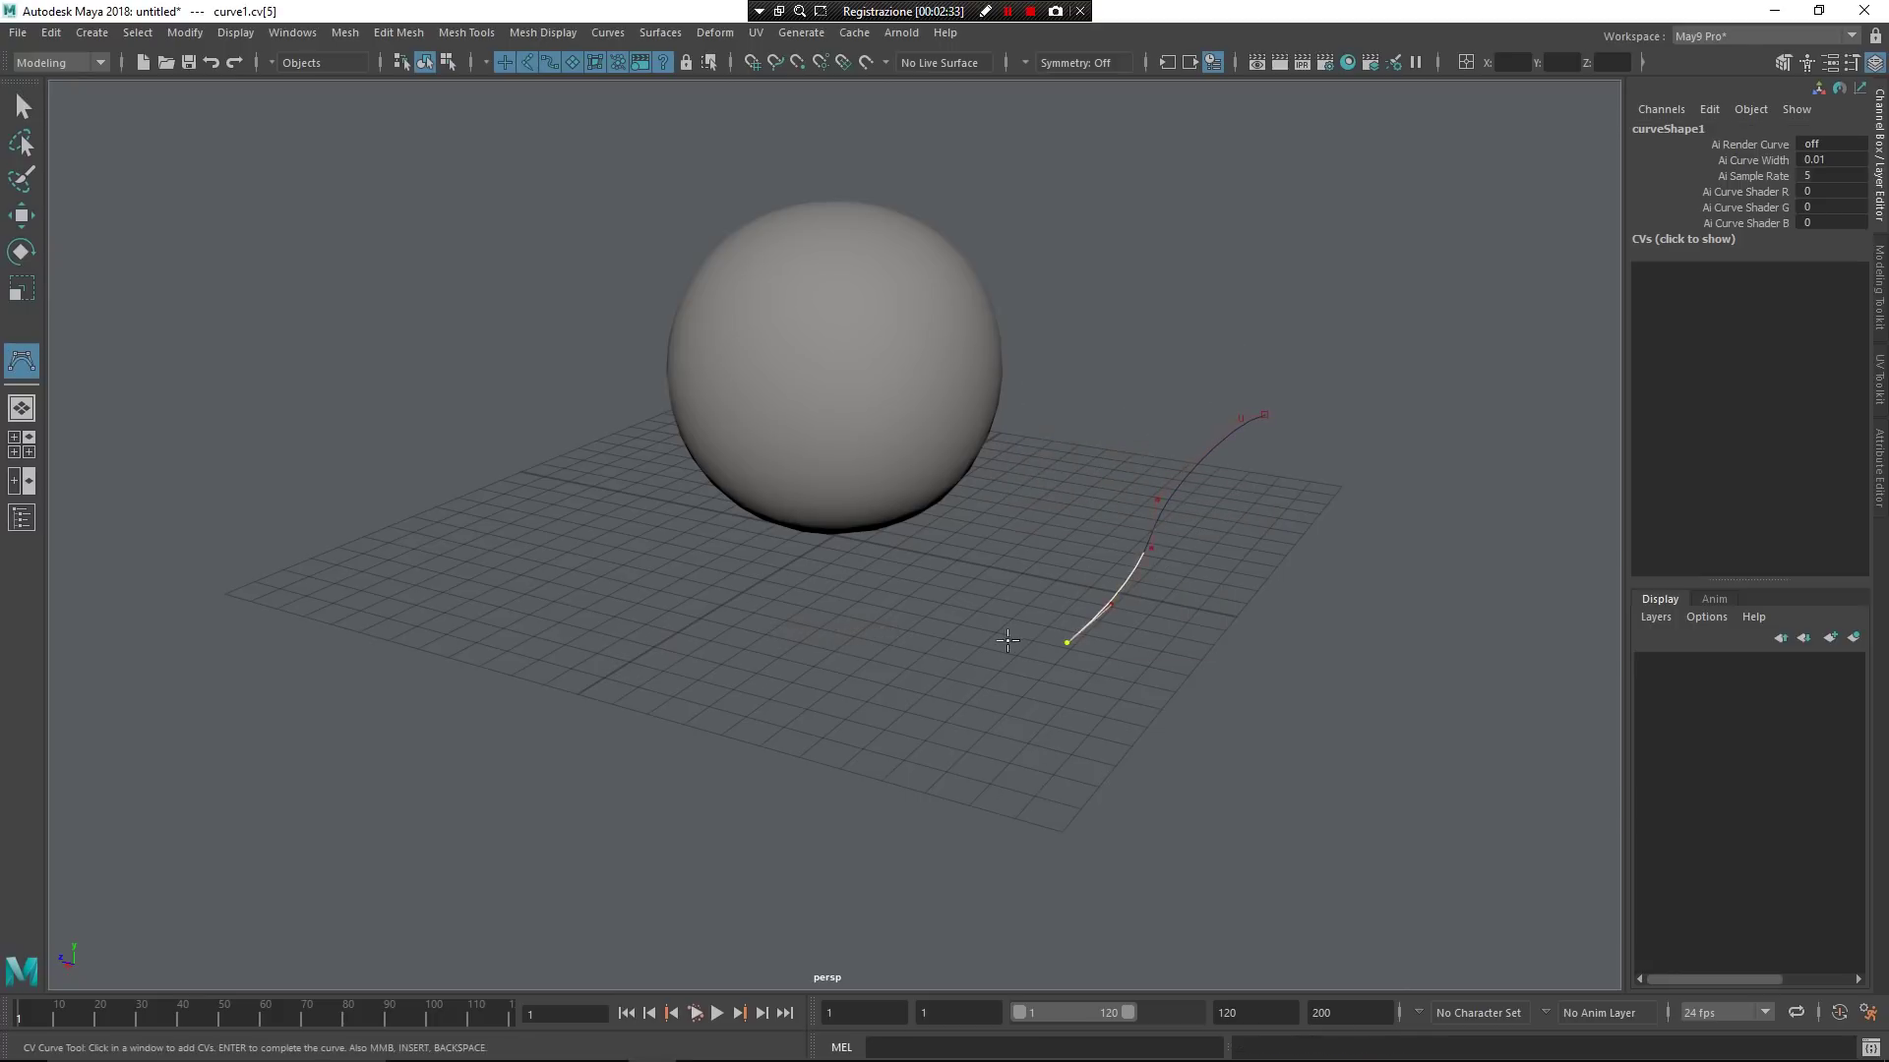
pyautogui.click(897, 653)
pyautogui.press('Return')
# Move the curve's control vertices vertically to shape it into a wavy profile with one raised end
pyautogui.keyDown('alt'); pyautogui.moveTo(1242, 584); pyautogui.dragTo(1145, 594); pyautogui.keyUp('alt')
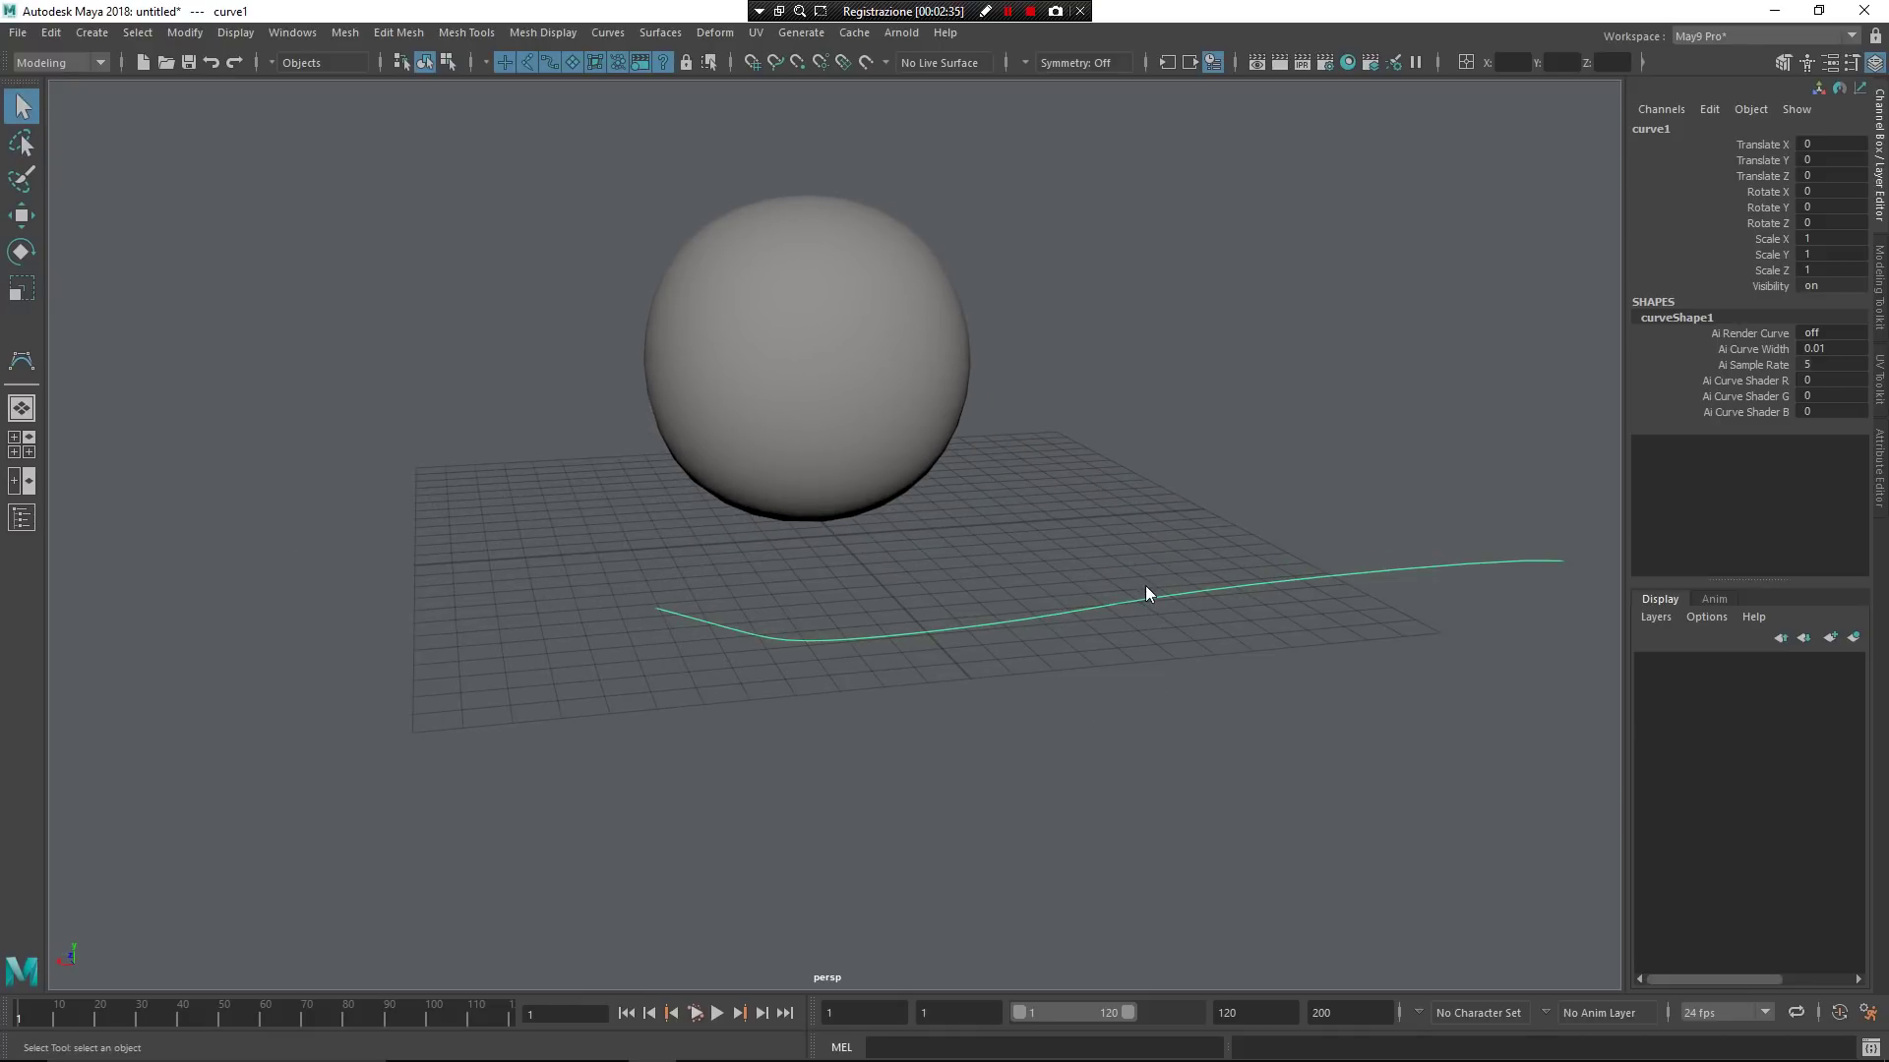
pyautogui.moveTo(1145, 589); pyautogui.dragTo(1007, 531, button='right')
pyautogui.moveTo(1298, 779); pyautogui.dragTo(1213, 325)
pyautogui.press('w')
pyautogui.click(893, 637)
pyautogui.moveTo(891, 562); pyautogui.dragTo(878, 657)
pyautogui.click(778, 649)
pyautogui.moveTo(777, 563); pyautogui.dragTo(779, 623)
# Move the whole curve to about X 4.97, Y 4.77 and place a duplicate across the sphere at about Z 15.36
pyautogui.keyDown('alt'); pyautogui.moveTo(799, 620); pyautogui.dragTo(691, 560); pyautogui.keyUp('alt')
pyautogui.press('F8')
pyautogui.moveTo(715, 479); pyautogui.dragTo(990, 513)
pyautogui.keyDown('shift'); pyautogui.moveTo(754, 492); pyautogui.dragTo(124, 497); pyautogui.keyUp('shift')
# Loft a surface between the two profile curves
pyautogui.click(1159, 593)
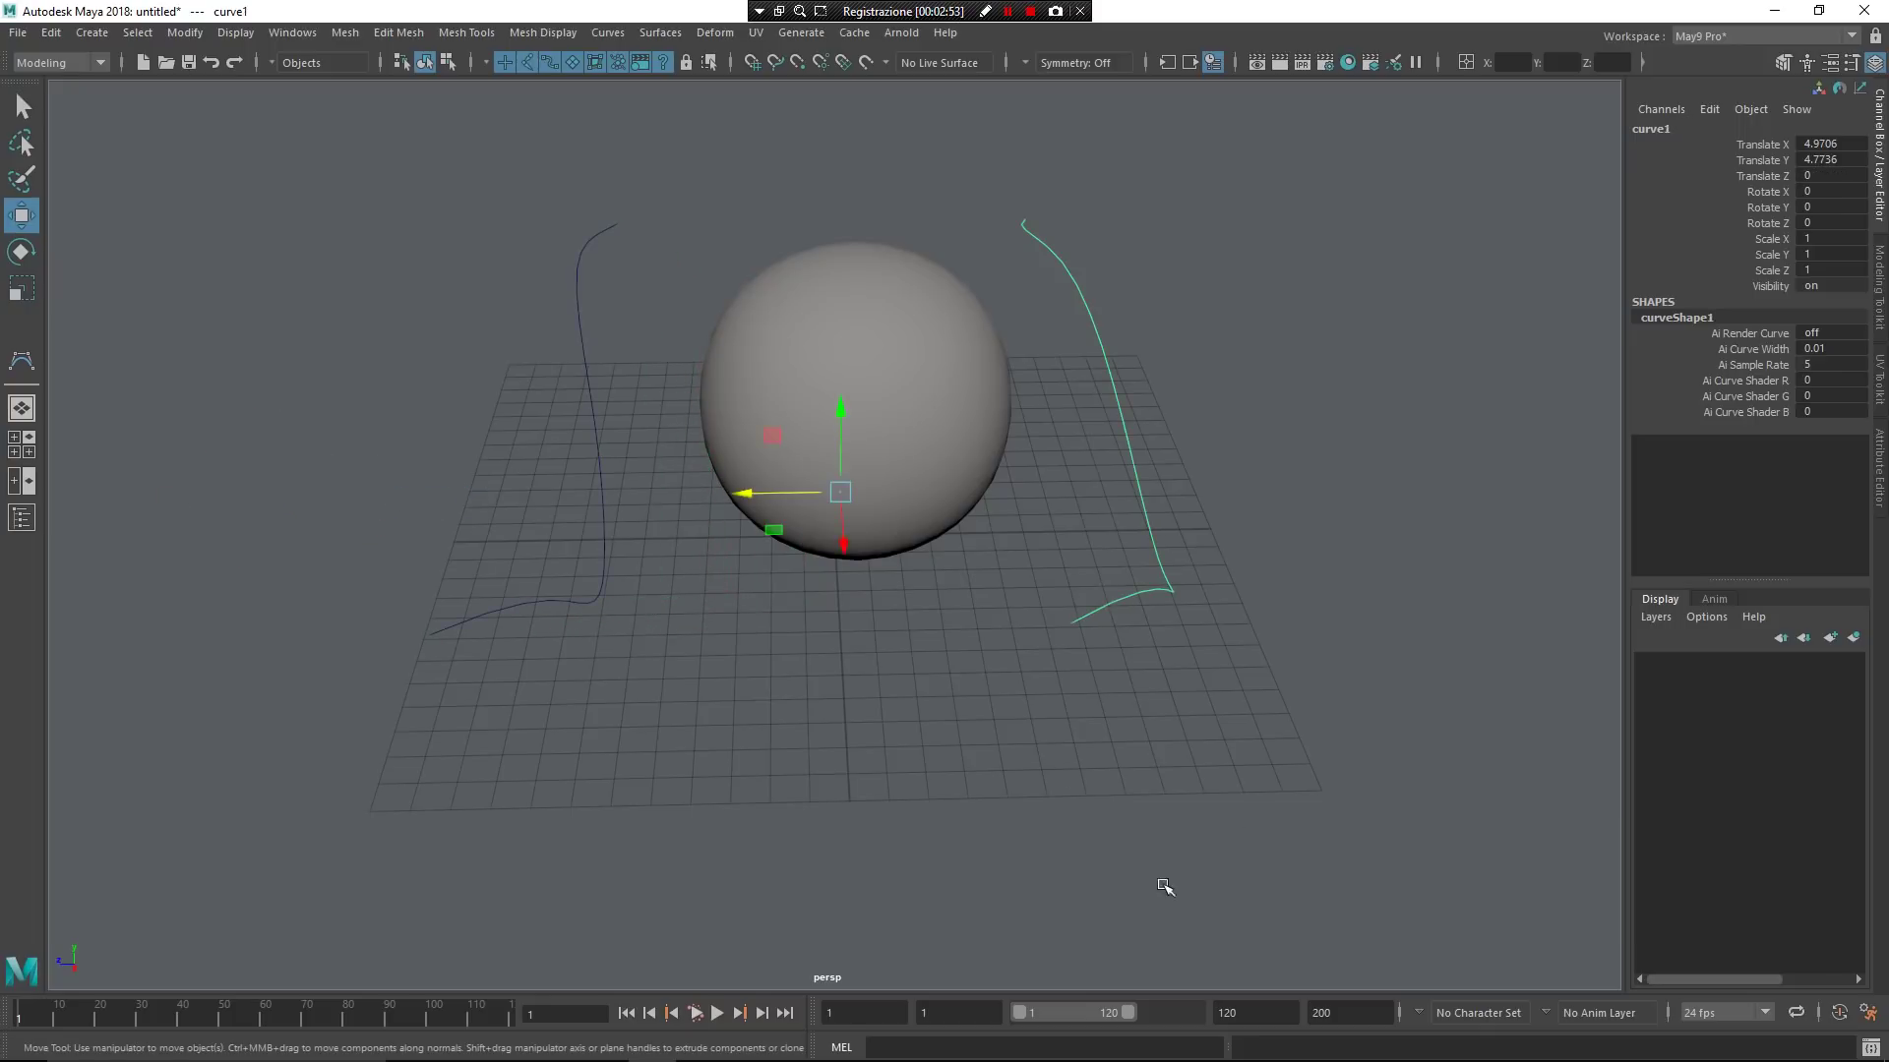
pyautogui.keyDown('shift'); pyautogui.click(606, 523); pyautogui.keyUp('shift')
pyautogui.keyDown('alt'); pyautogui.moveTo(939, 801); pyautogui.dragTo(894, 805); pyautogui.keyUp('alt')
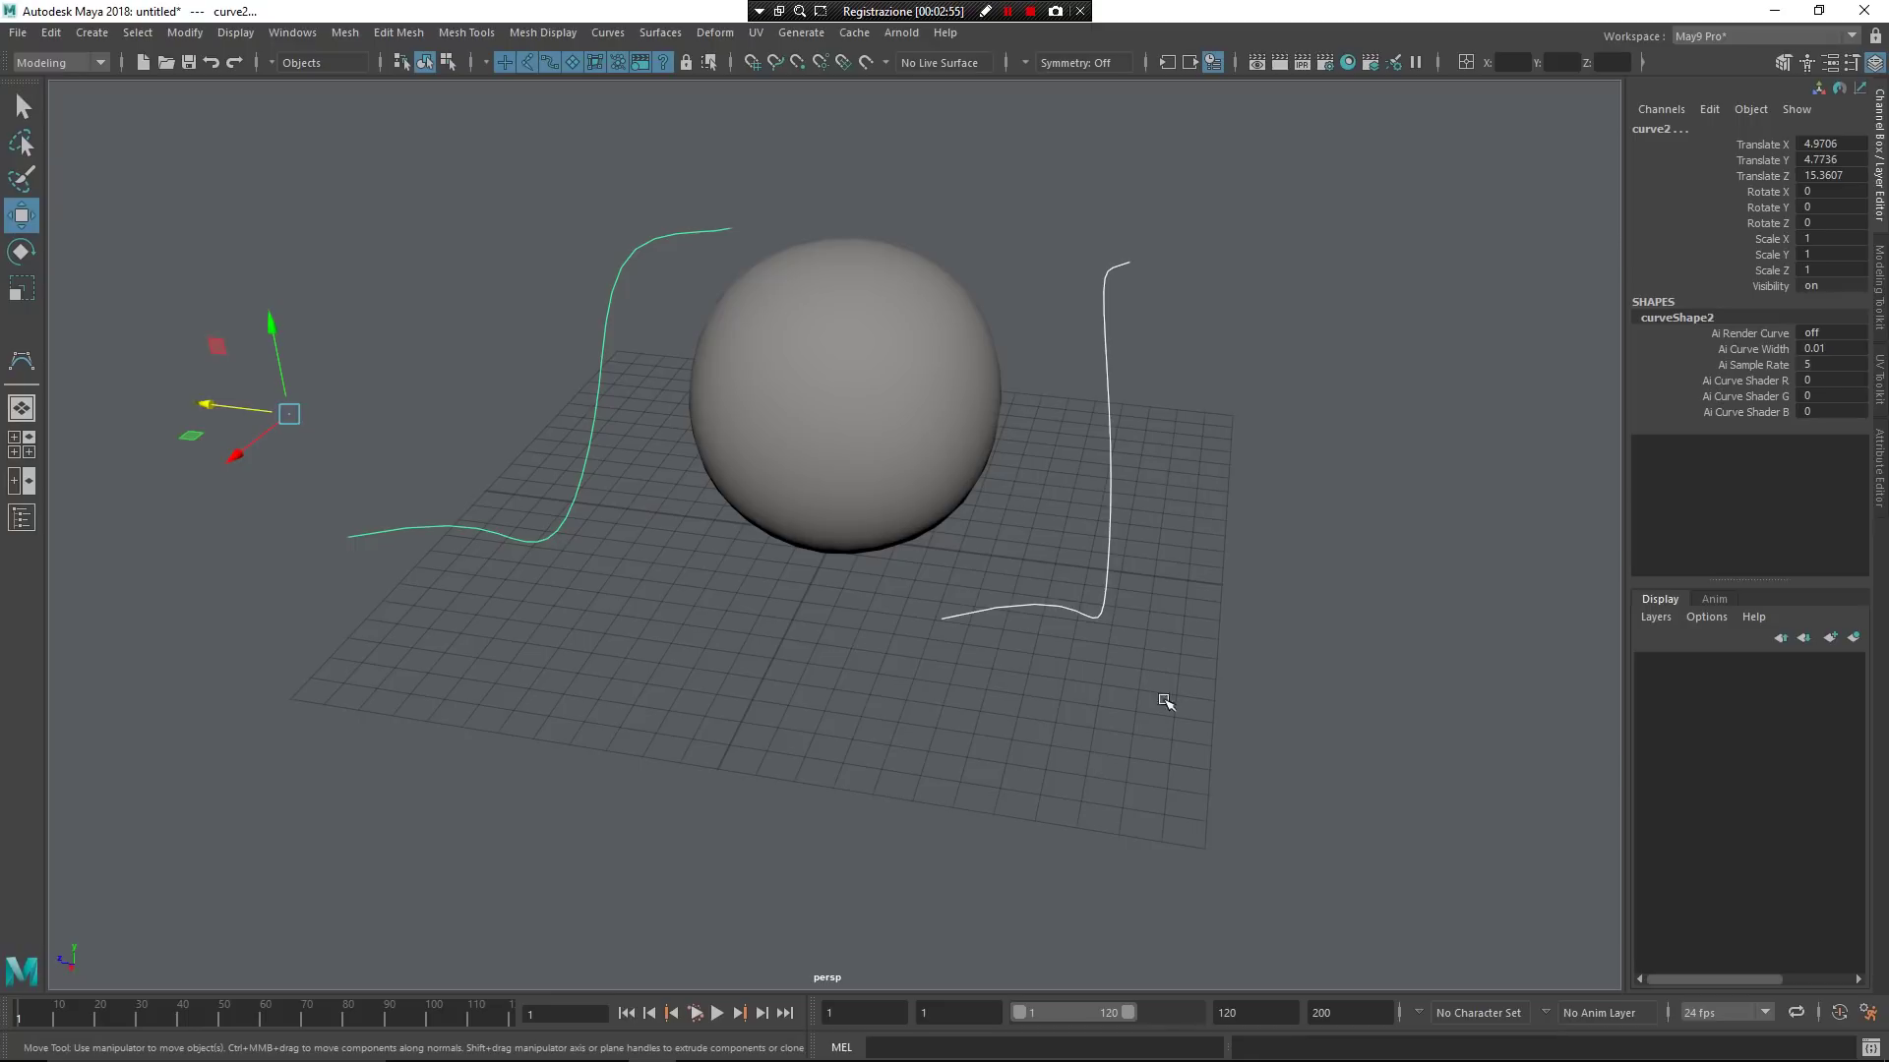
pyautogui.keyDown('shift'); pyautogui.rightClick(1207, 604); pyautogui.keyUp('shift')
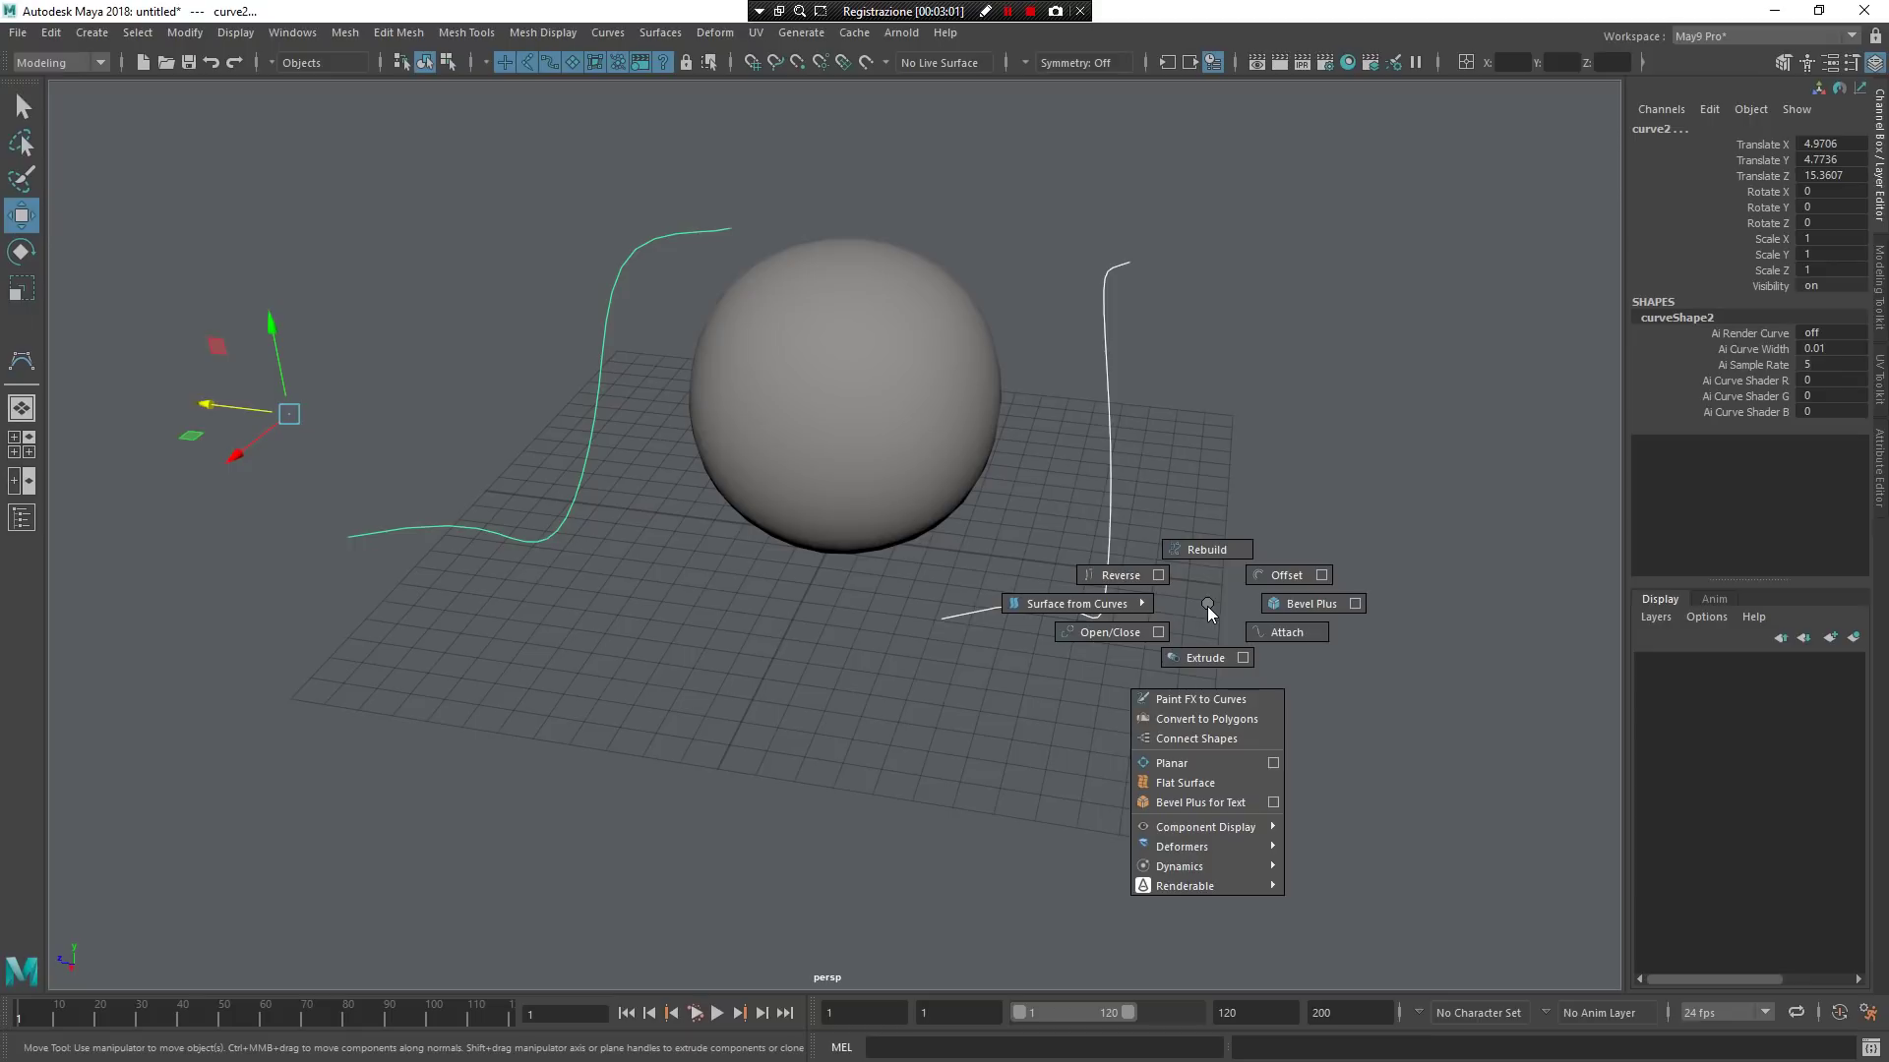
pyautogui.moveTo(1088, 608)
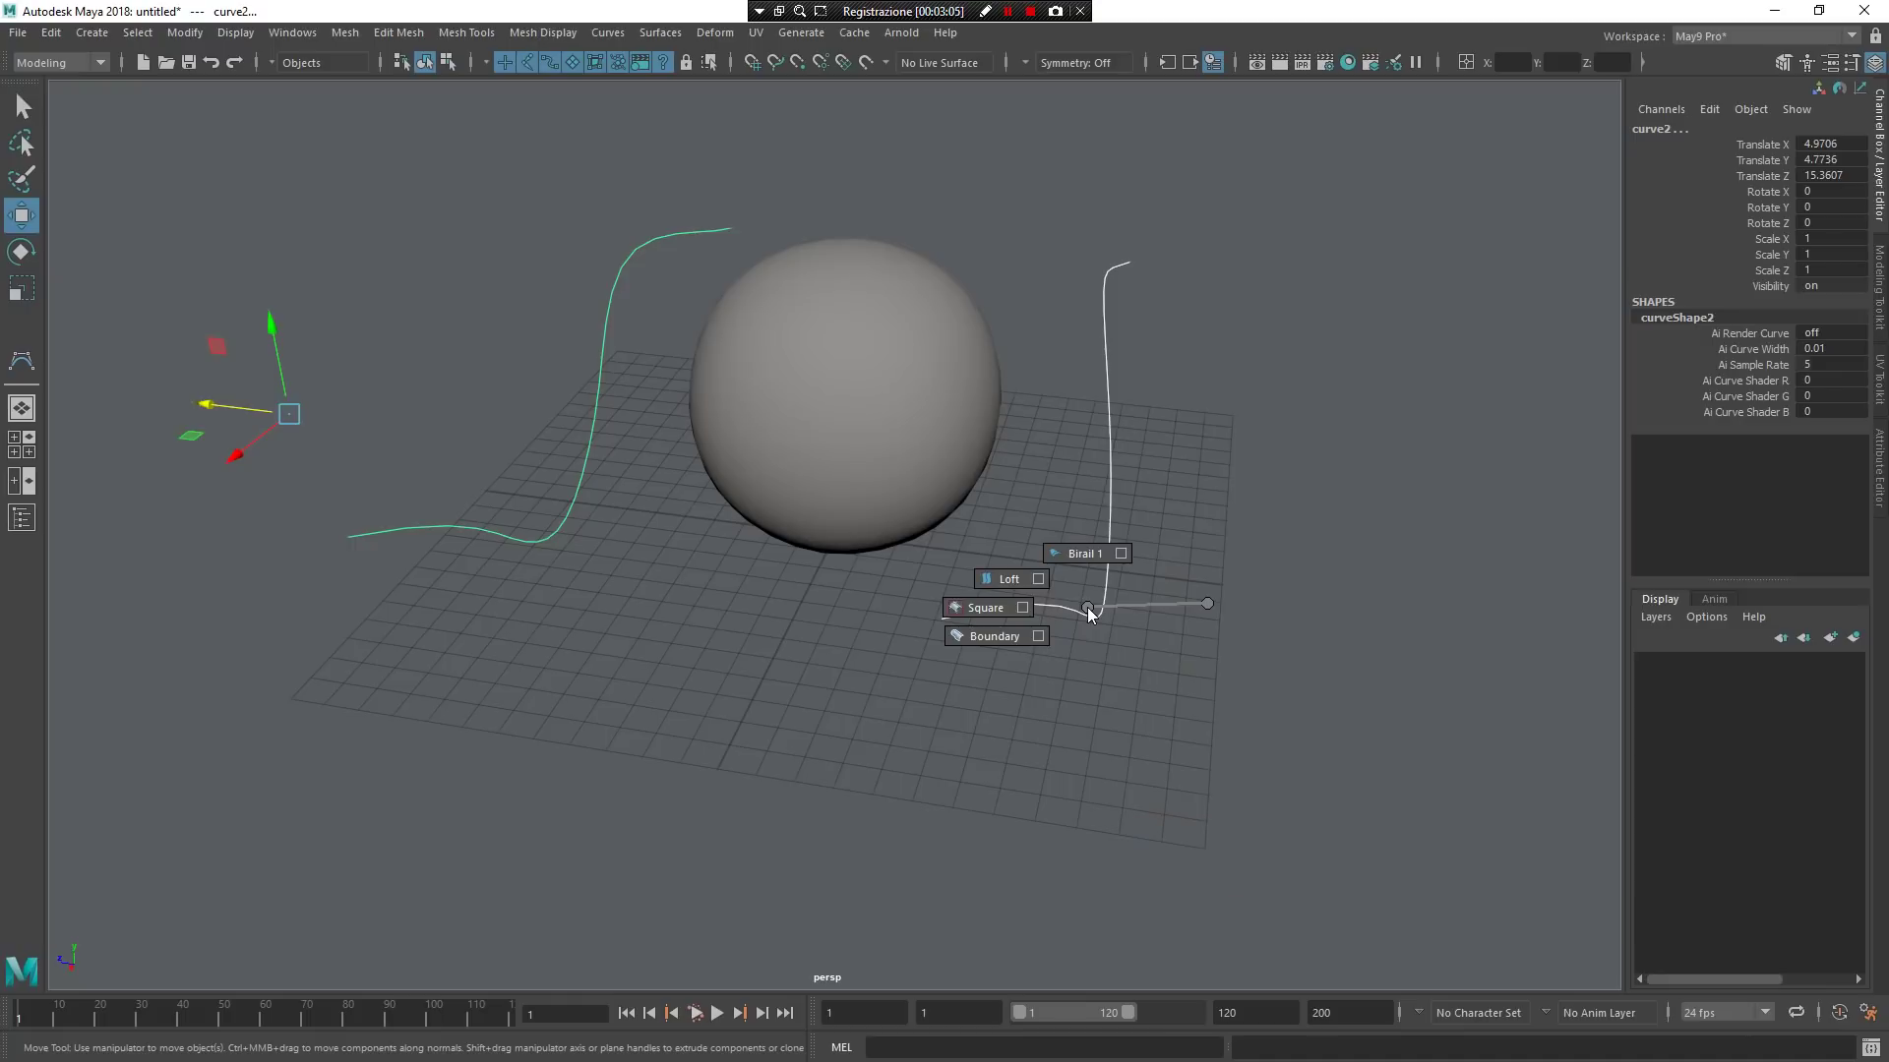
pyautogui.moveTo(1090, 615); pyautogui.dragTo(918, 551, button='right')
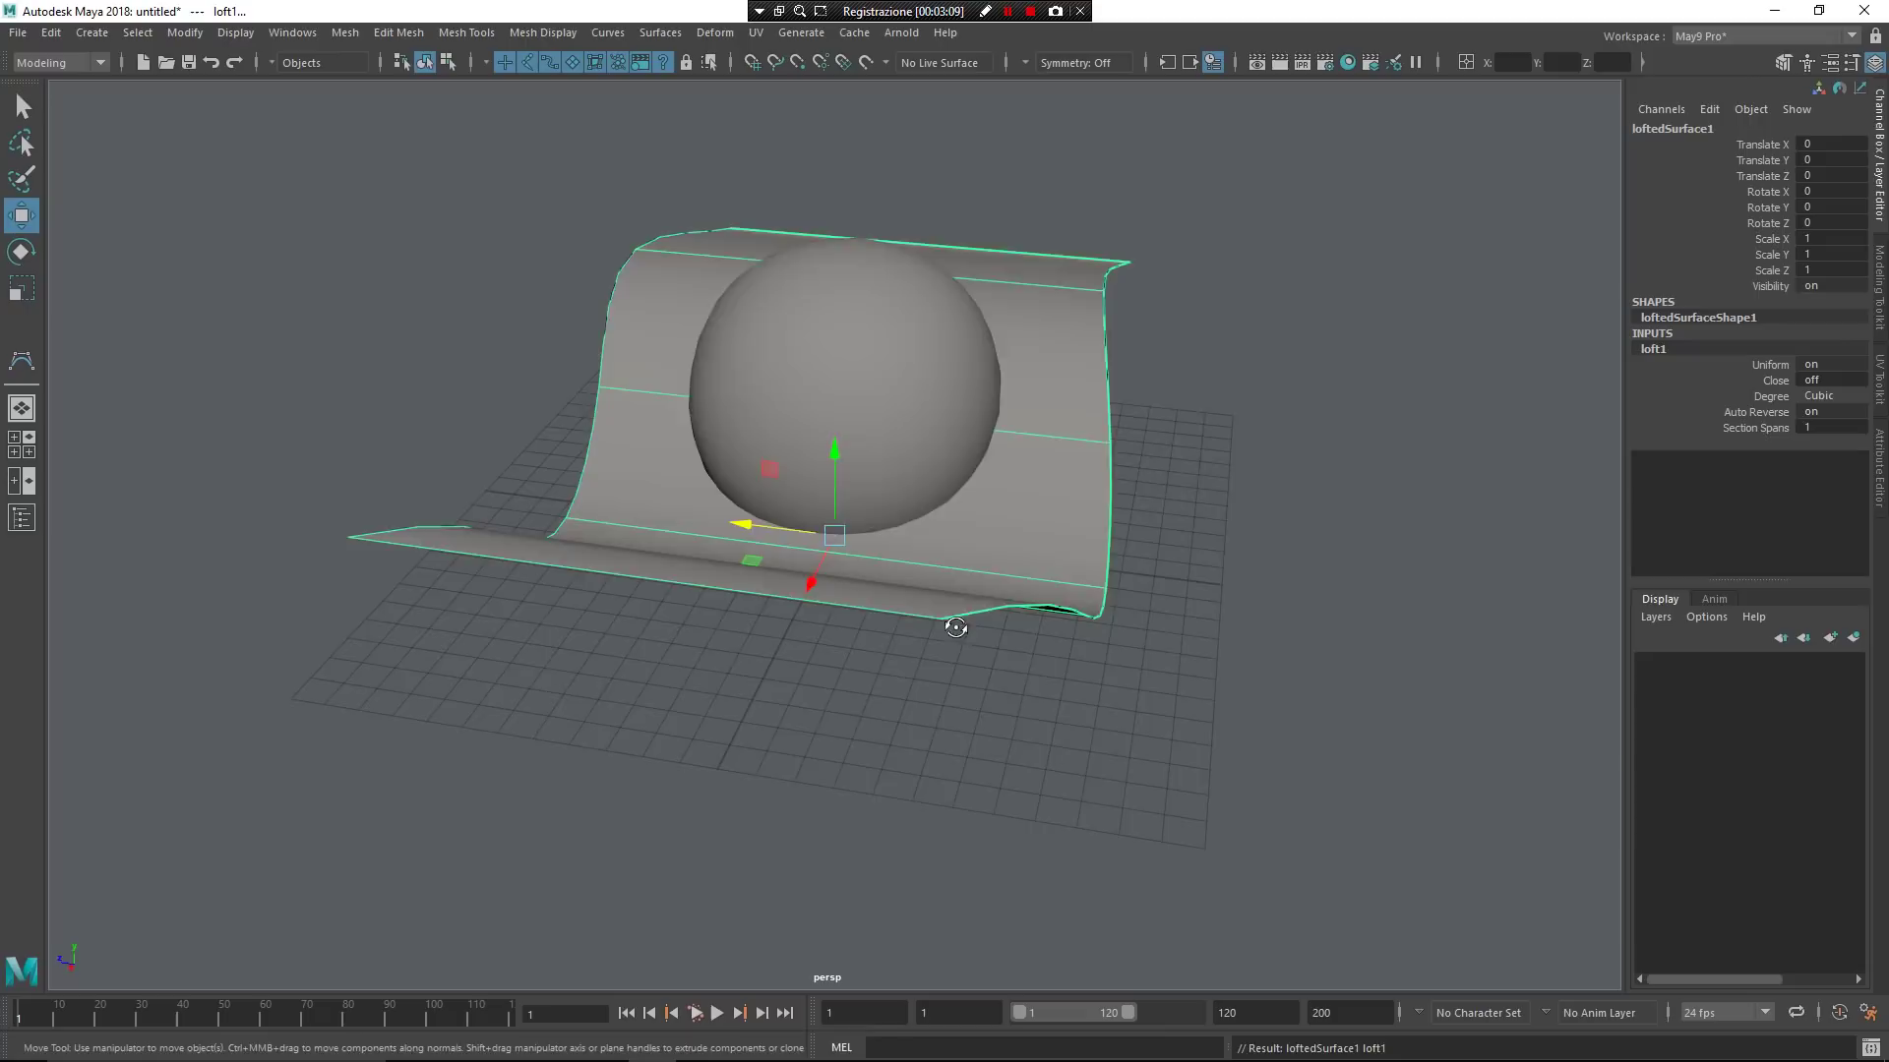
# Convert the lofted NURBS surface to polygons, display it smoothly and deselect it
pyautogui.keyDown('alt'); pyautogui.moveTo(955, 627); pyautogui.dragTo(976, 507); pyautogui.keyUp('alt')
pyautogui.click(976, 507)
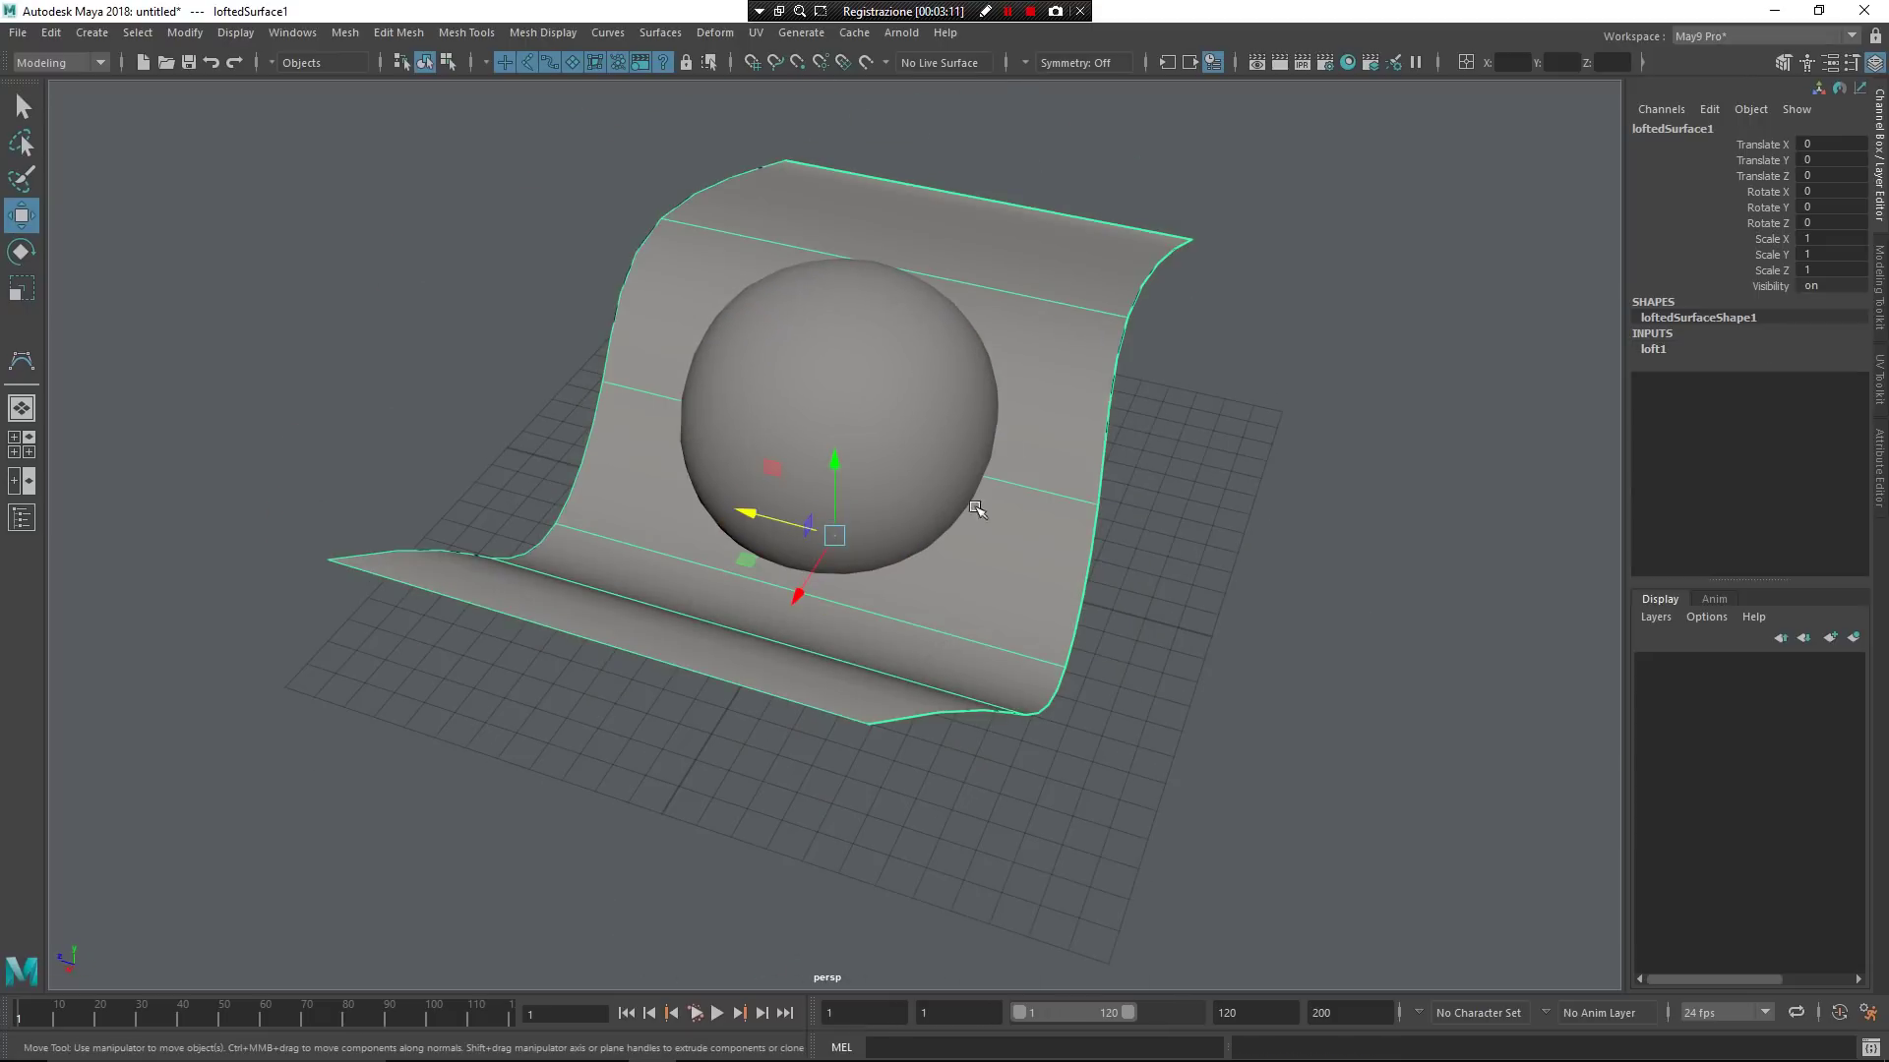
pyautogui.keyDown('alt'); pyautogui.moveTo(1114, 366); pyautogui.dragTo(1096, 346); pyautogui.keyUp('alt')
pyautogui.keyDown('alt'); pyautogui.moveTo(1042, 476); pyautogui.dragTo(1098, 429); pyautogui.keyUp('alt')
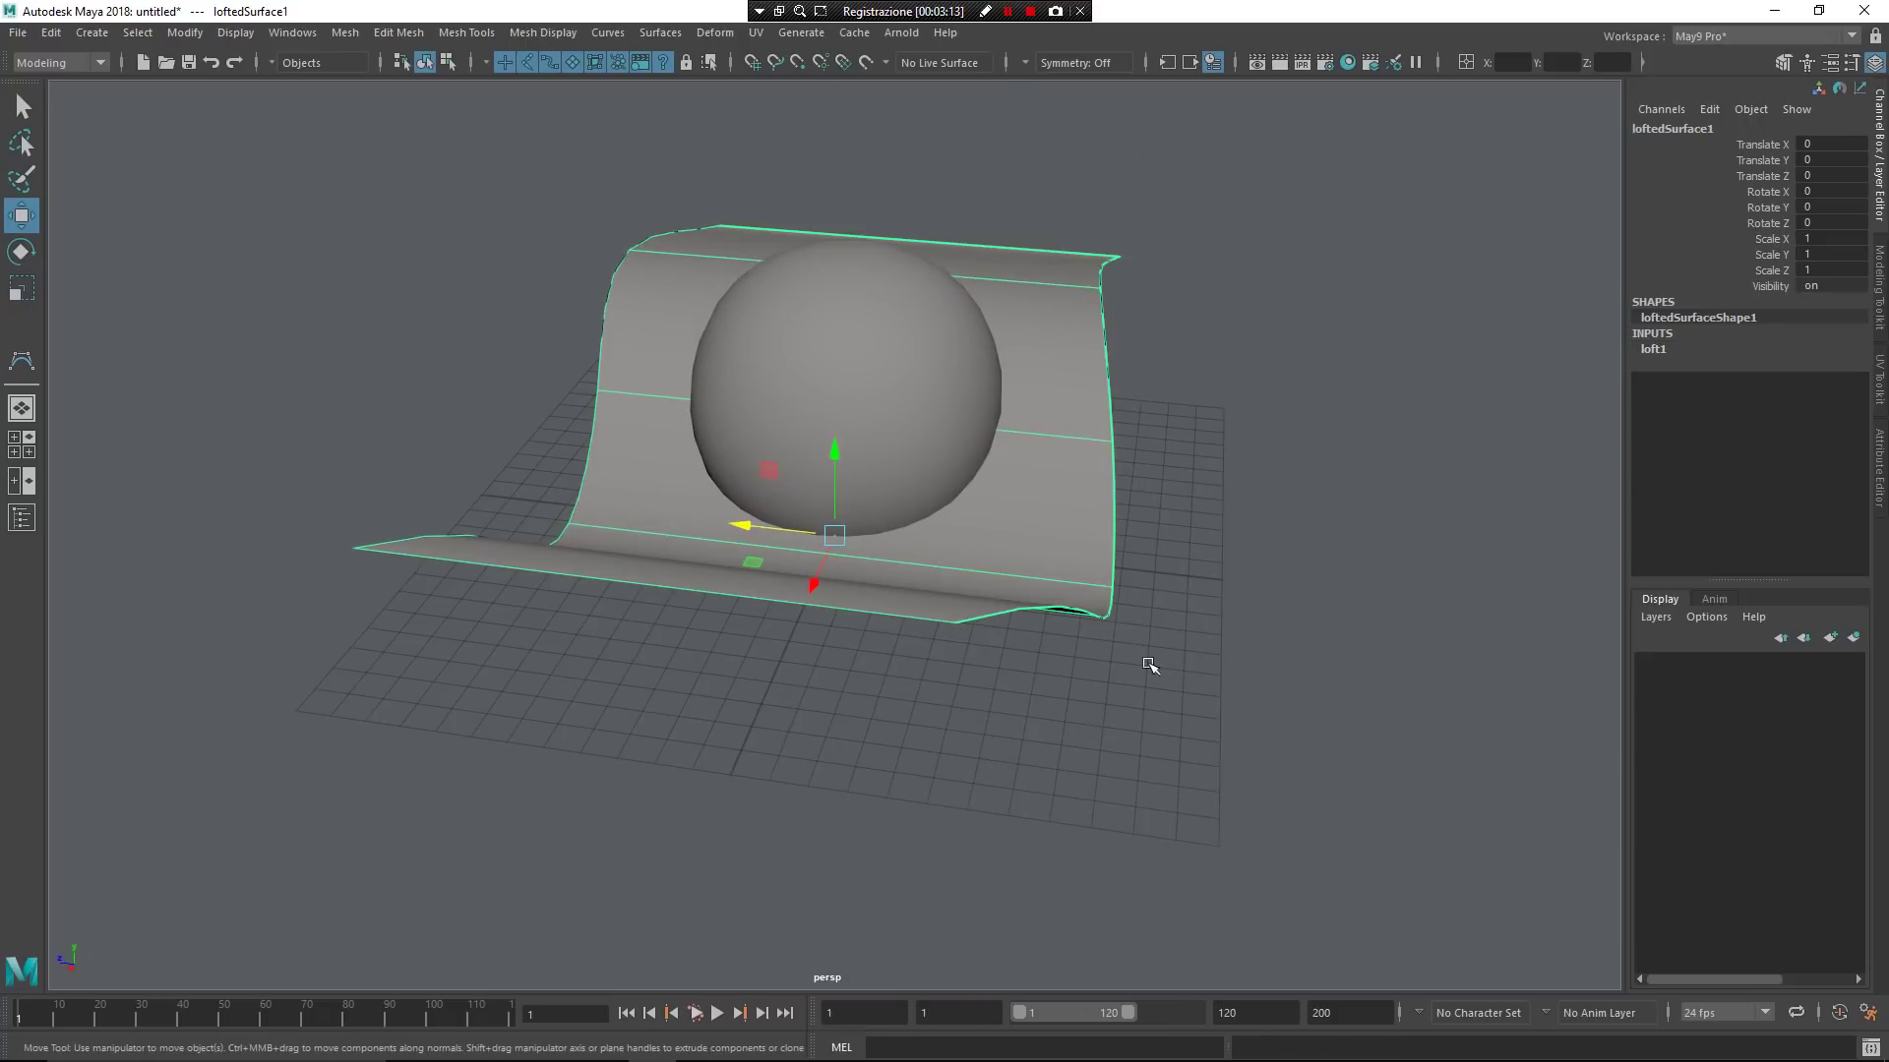
pyautogui.moveTo(1072, 474); pyautogui.dragTo(1075, 480, button='right')
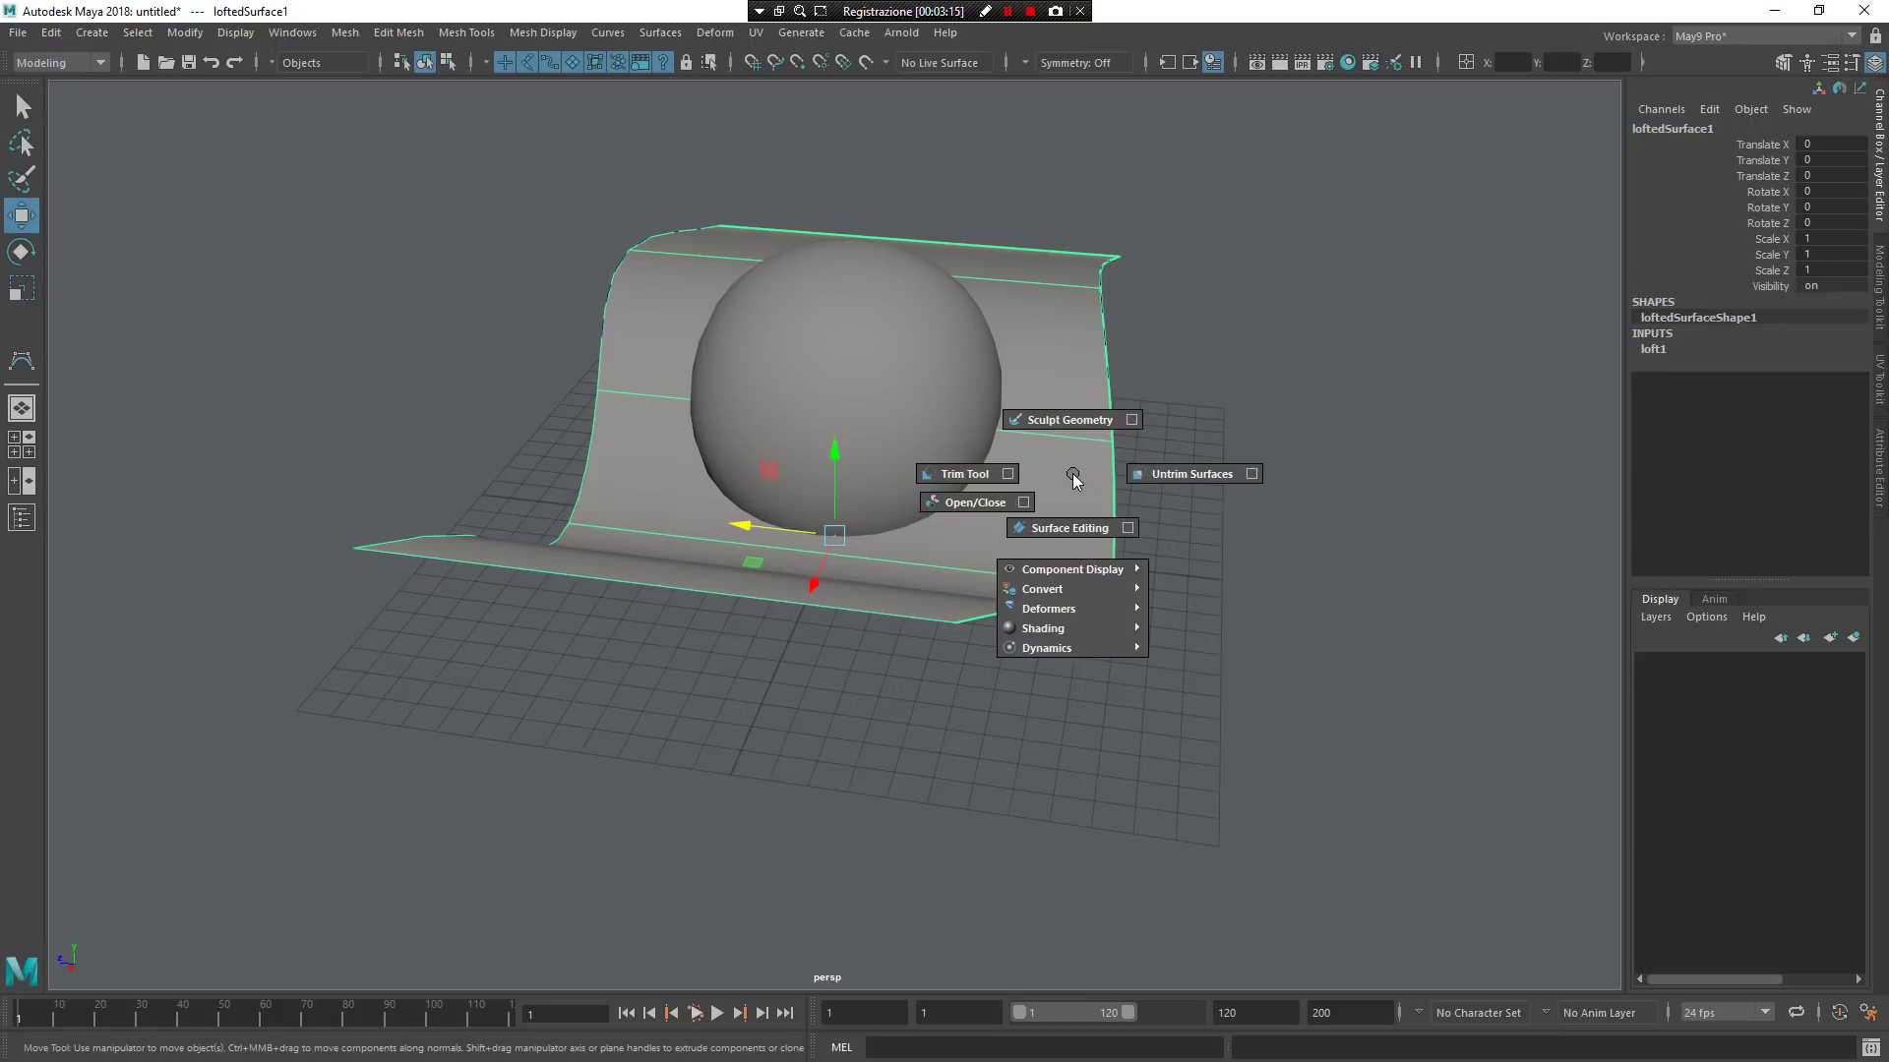
pyautogui.moveTo(1096, 604)
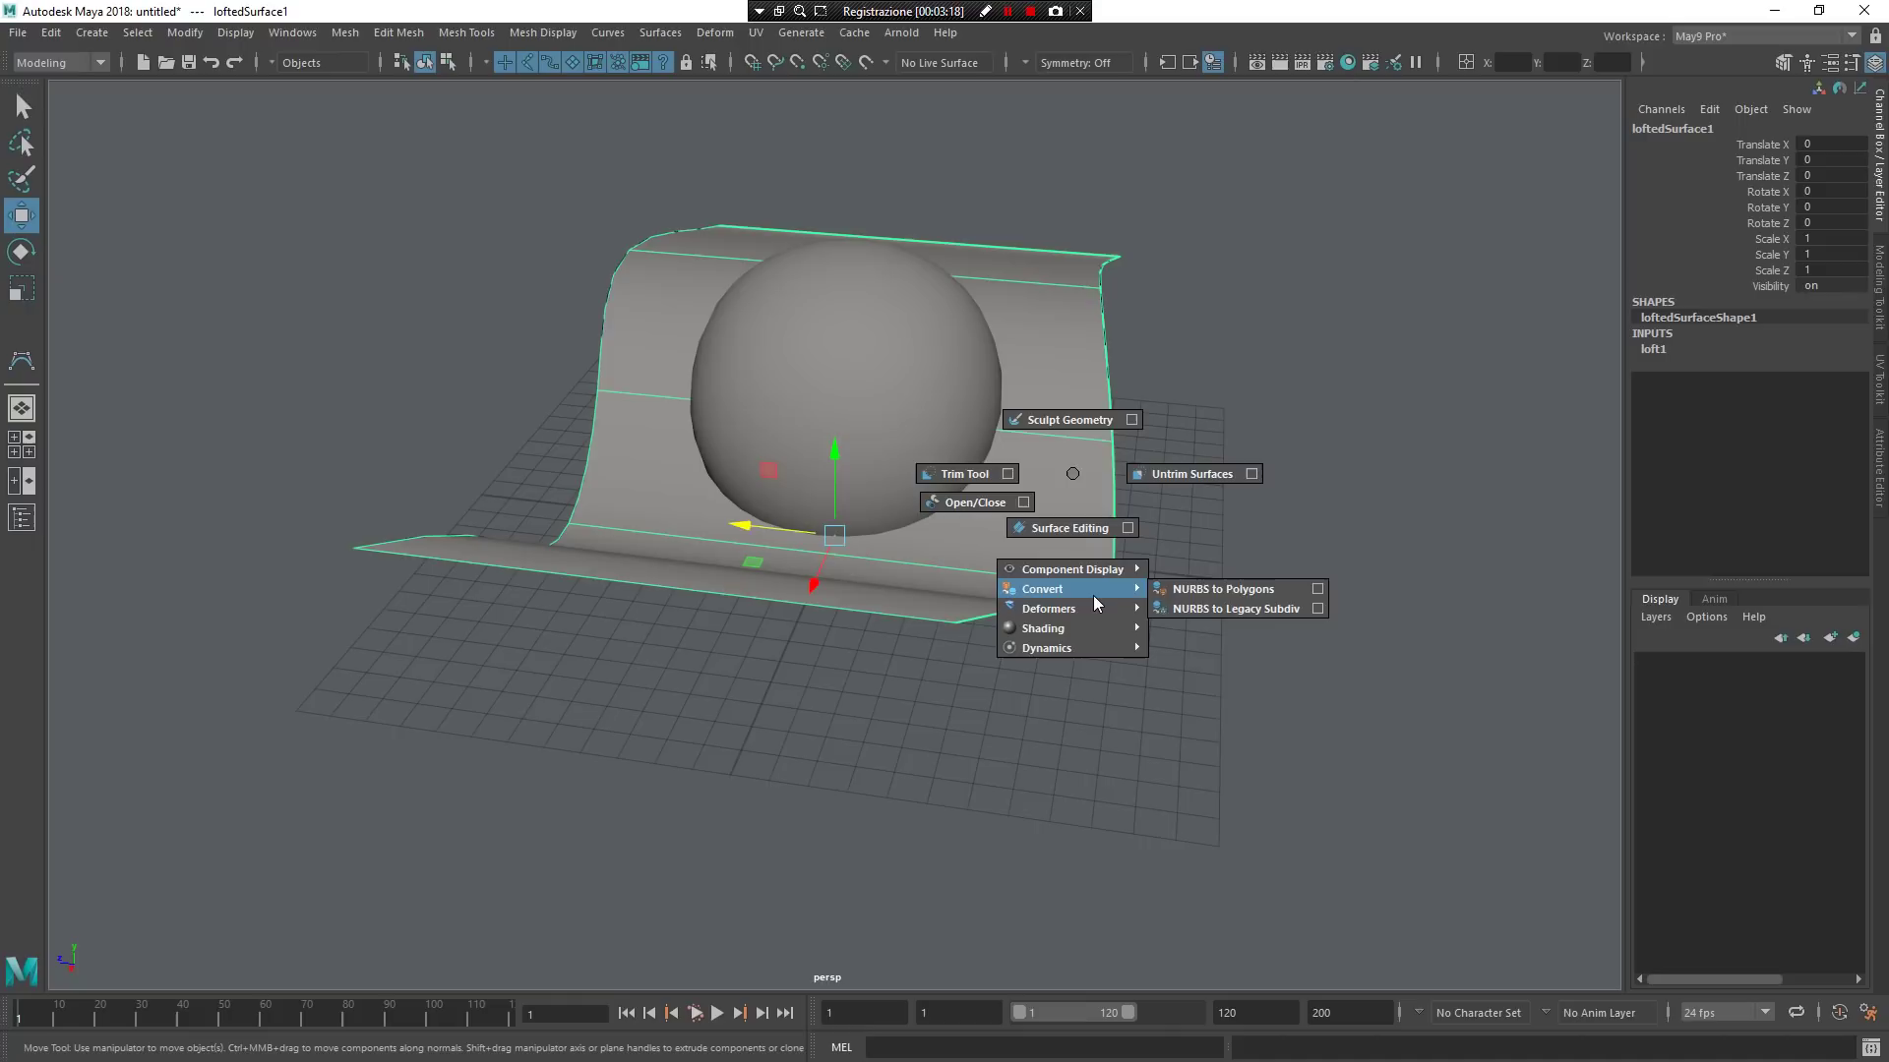
pyautogui.moveTo(1093, 597); pyautogui.dragTo(1234, 721, button='right')
pyautogui.press('3')
pyautogui.click(1228, 723)
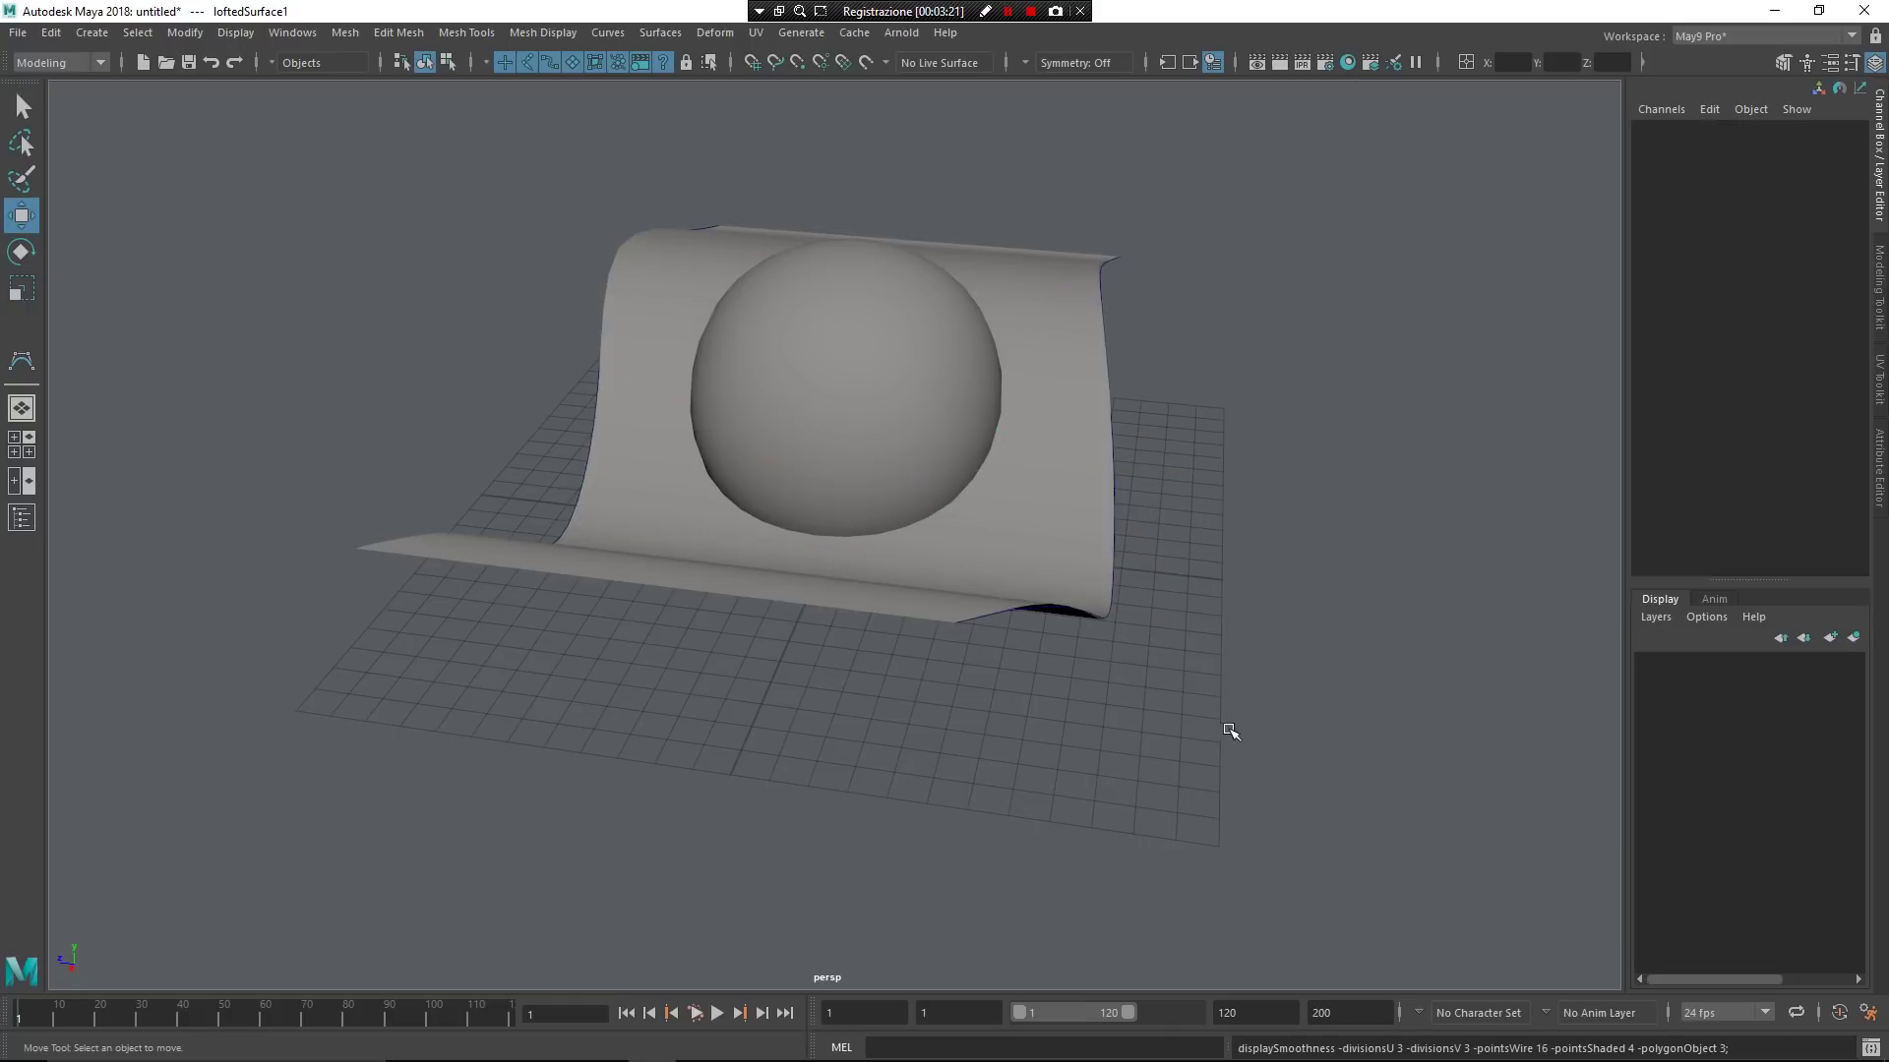
# Move the original curve's control vertex near the high bend to about X -2.05, Y 8.29, Z -7.23
pyautogui.moveTo(1092, 602)
pyautogui.keyDown('alt'); pyautogui.mouseDown()
pyautogui.moveTo(918, 464)
pyautogui.moveTo(1004, 371)
pyautogui.mouseUp(); pyautogui.keyUp('alt')
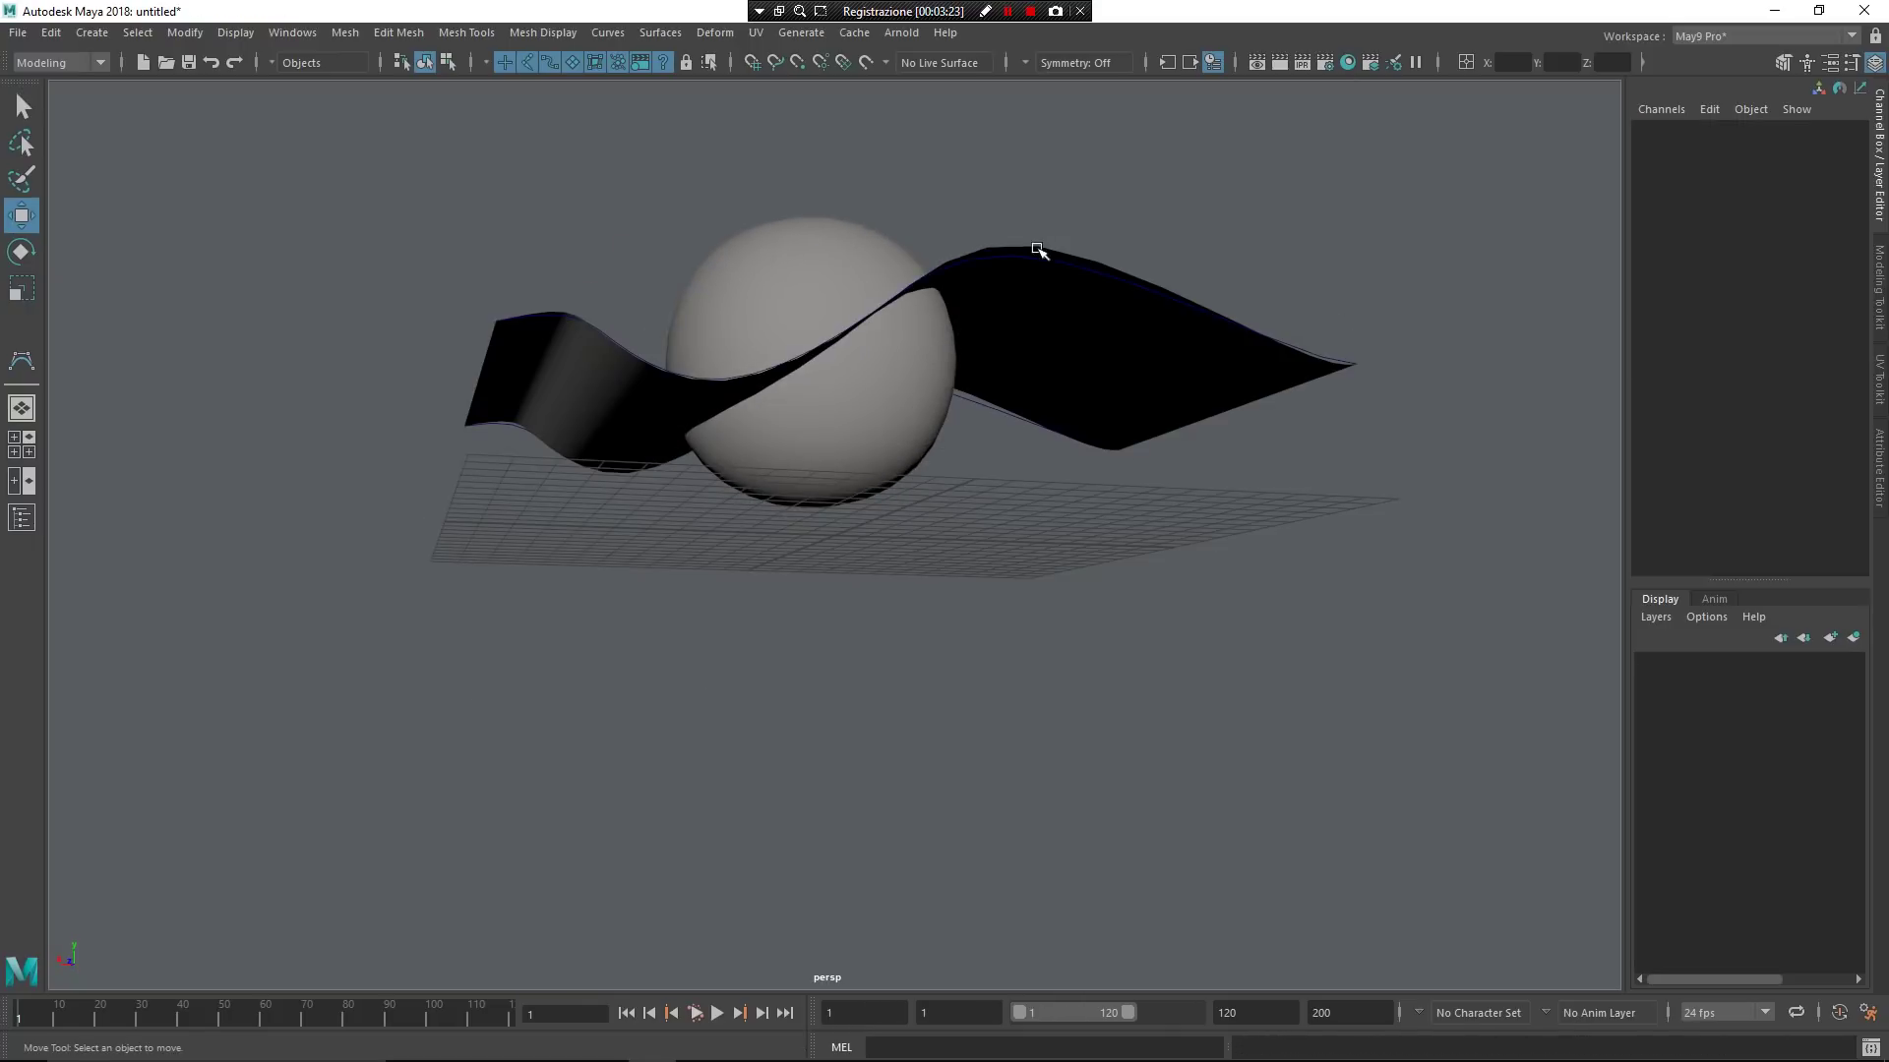
pyautogui.click(1038, 264)
pyautogui.keyDown('alt'); pyautogui.moveTo(1038, 266); pyautogui.dragTo(1078, 390, button='middle'); pyautogui.keyUp('alt')
pyautogui.click(1092, 397)
pyautogui.moveTo(1094, 398); pyautogui.dragTo(911, 368, button='right')
pyautogui.moveTo(1075, 344); pyautogui.dragTo(1103, 482)
pyautogui.hotkey('ctrl', 'z')
pyautogui.moveTo(1028, 307); pyautogui.dragTo(1043, 352)
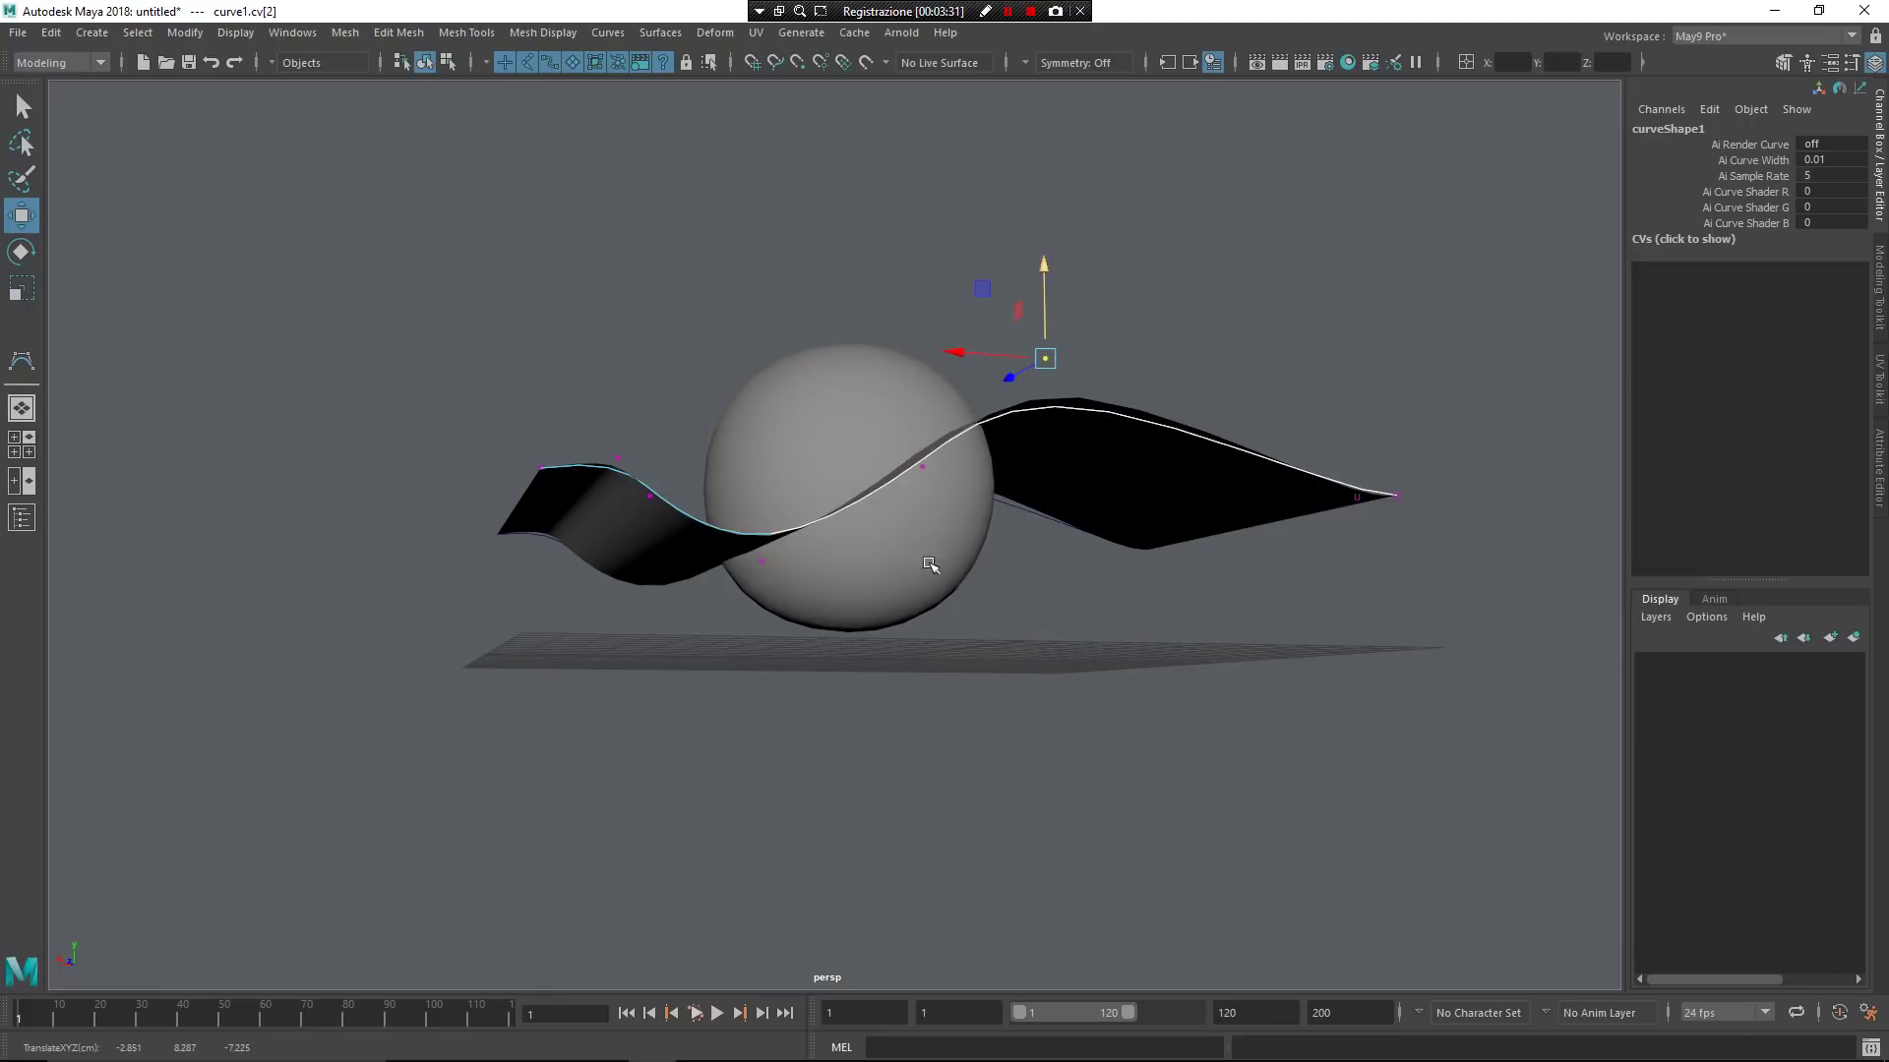
# Cut the sphere with the wavy polygon surface using Cut by Plane in single mode
pyautogui.keyDown('alt'); pyautogui.moveTo(935, 561); pyautogui.dragTo(827, 711); pyautogui.keyUp('alt')
pyautogui.click(818, 679)
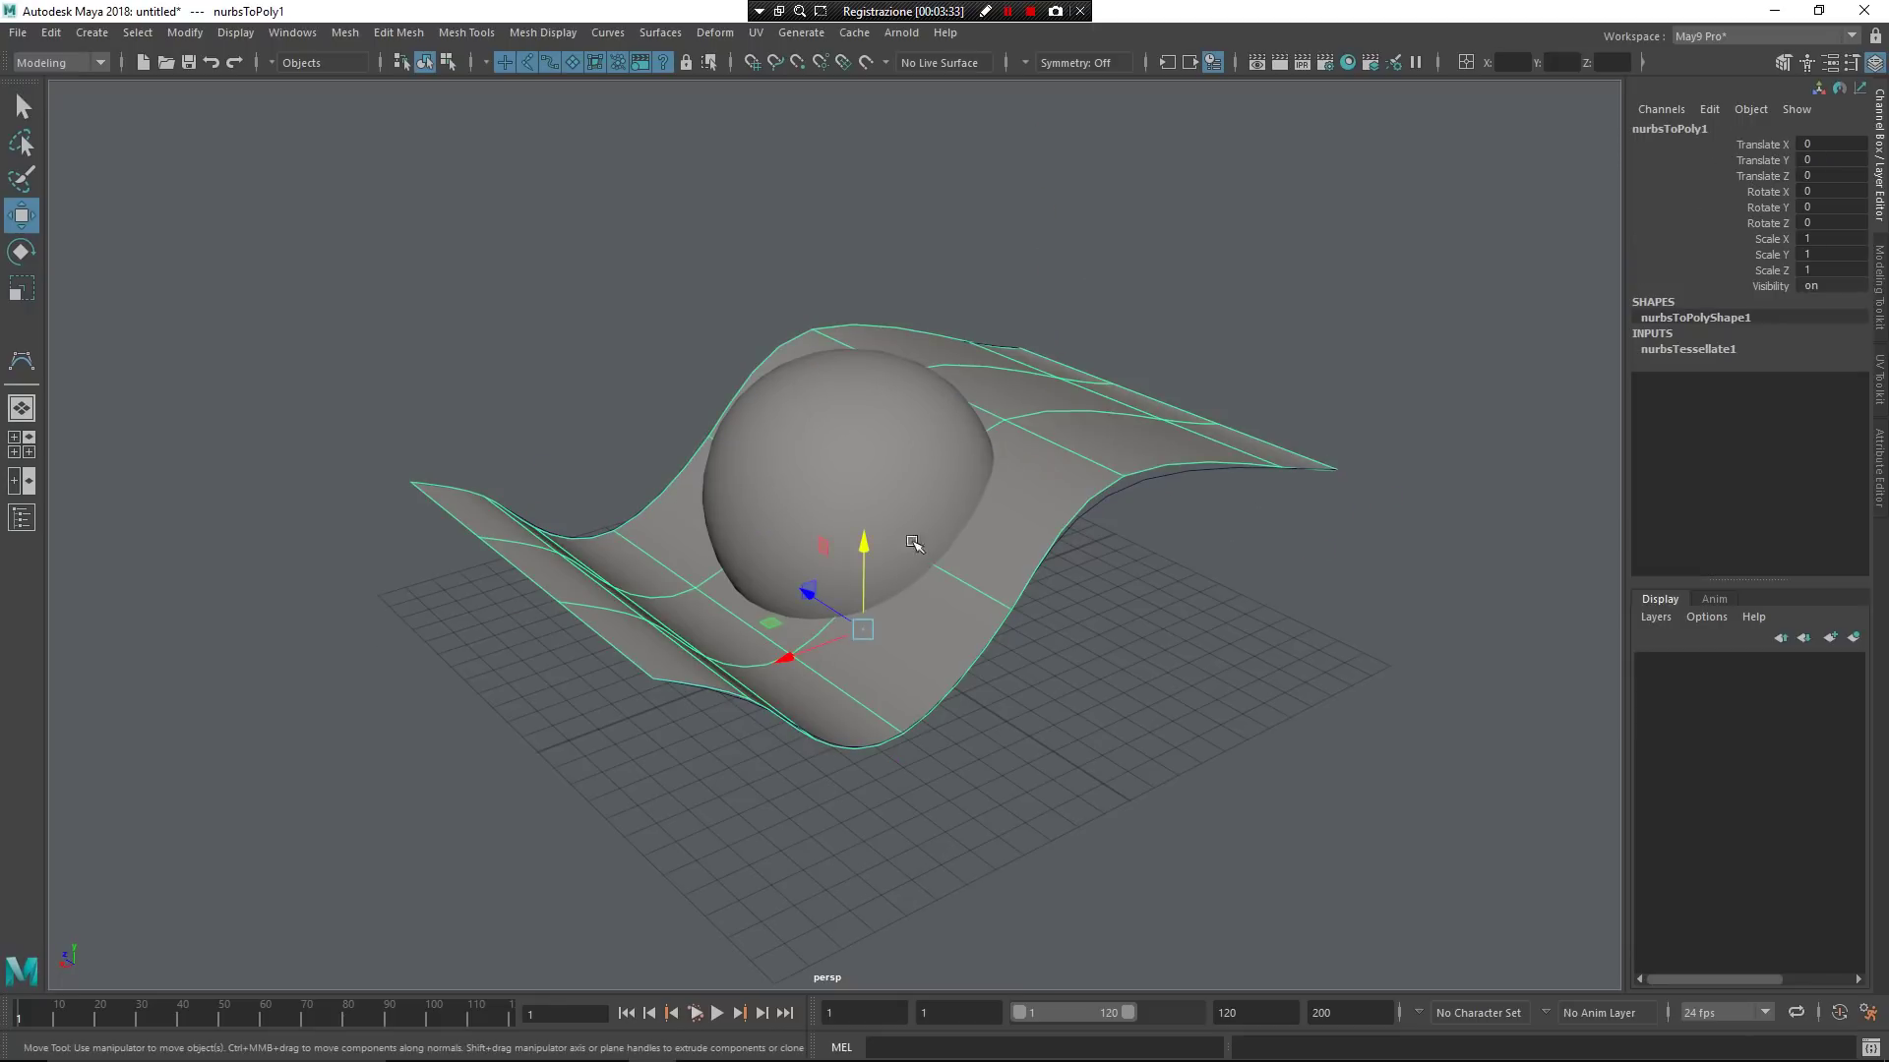
pyautogui.click(942, 465)
pyautogui.keyDown('shift'); pyautogui.click(1055, 495); pyautogui.keyUp('shift')
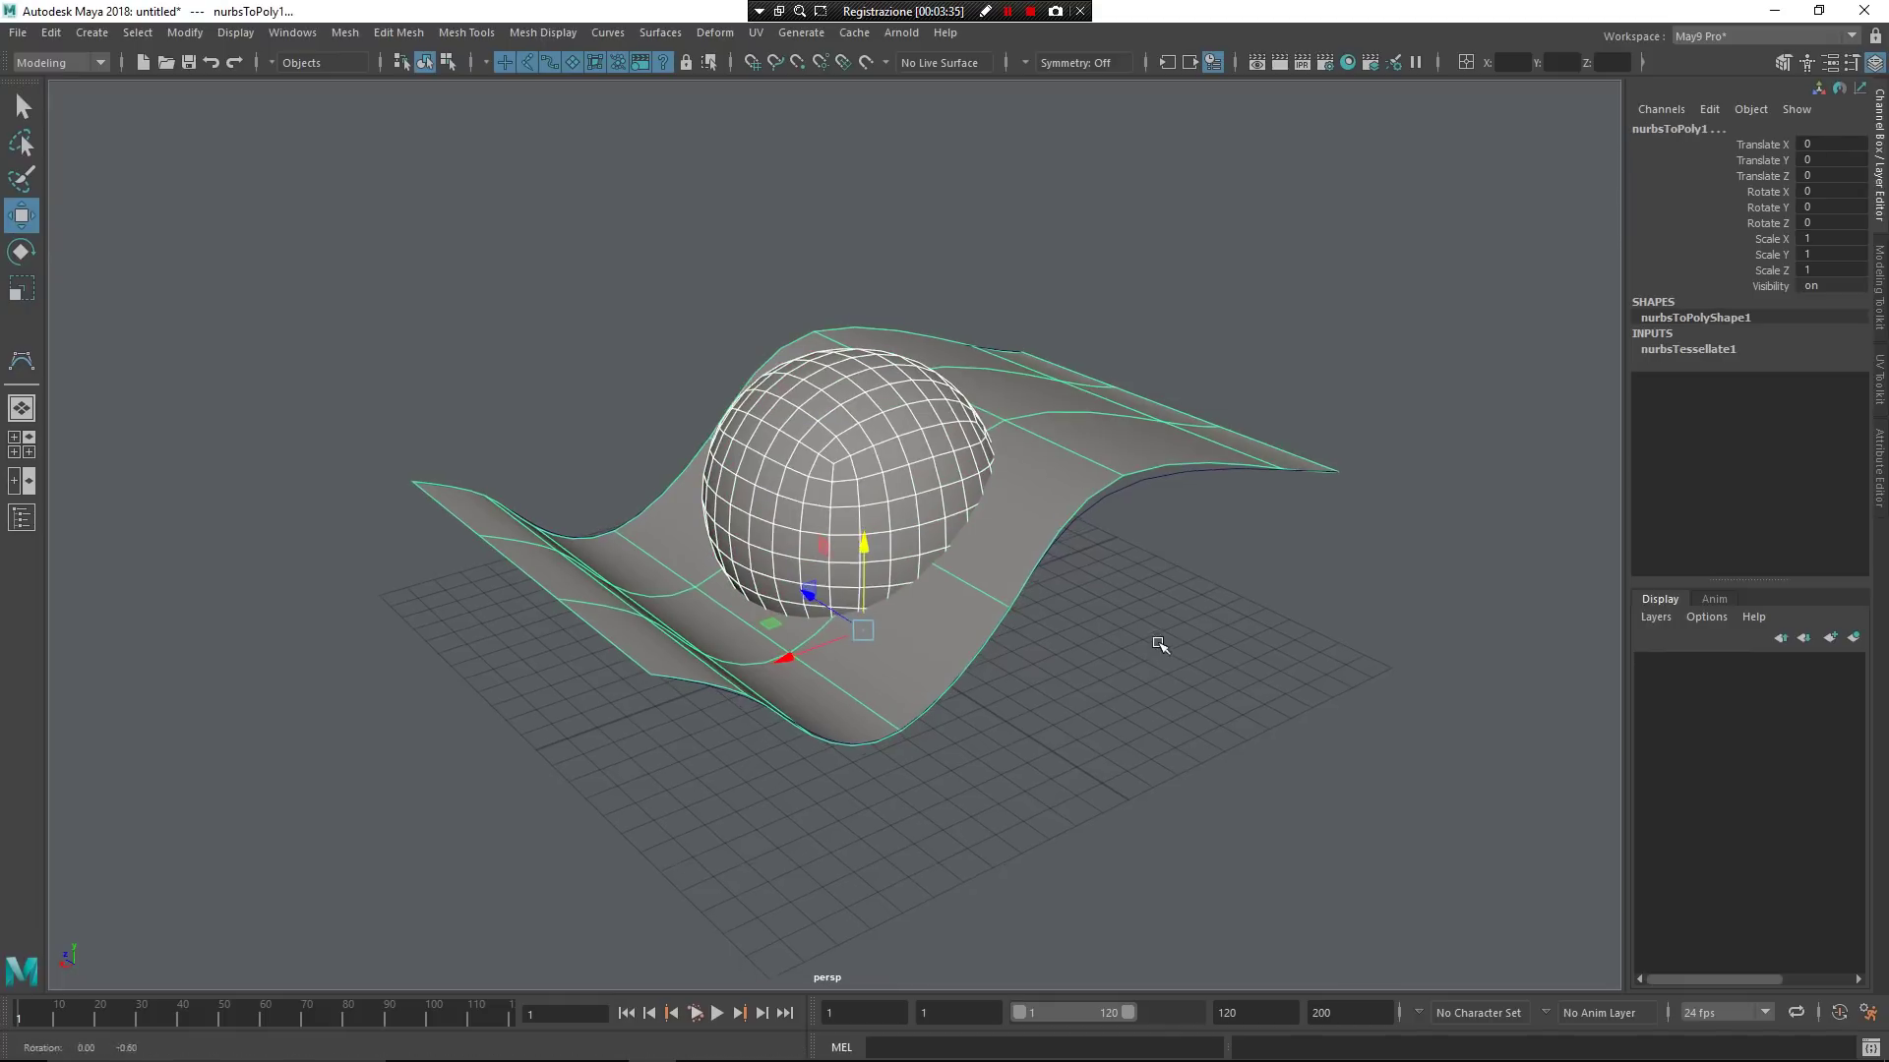
pyautogui.keyDown('shift'); pyautogui.rightClick(1157, 408); pyautogui.keyUp('shift')
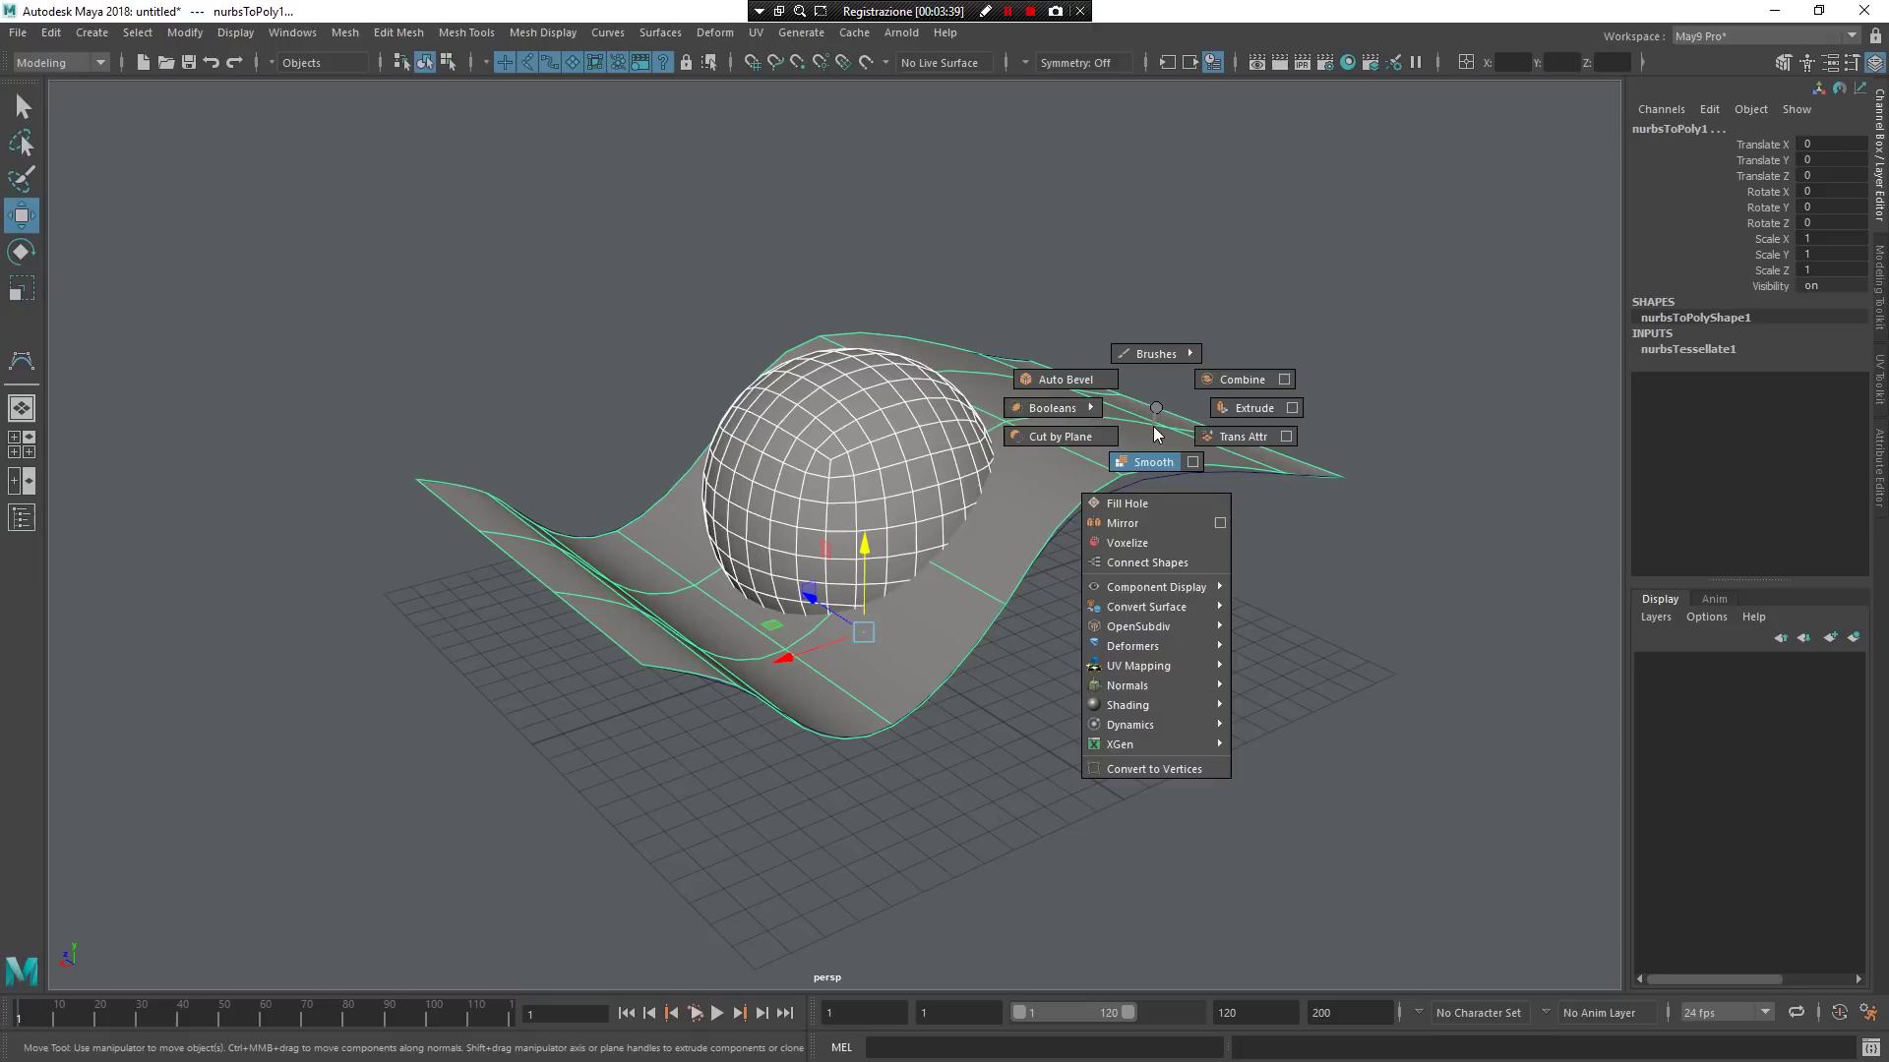
pyautogui.click(1001, 451)
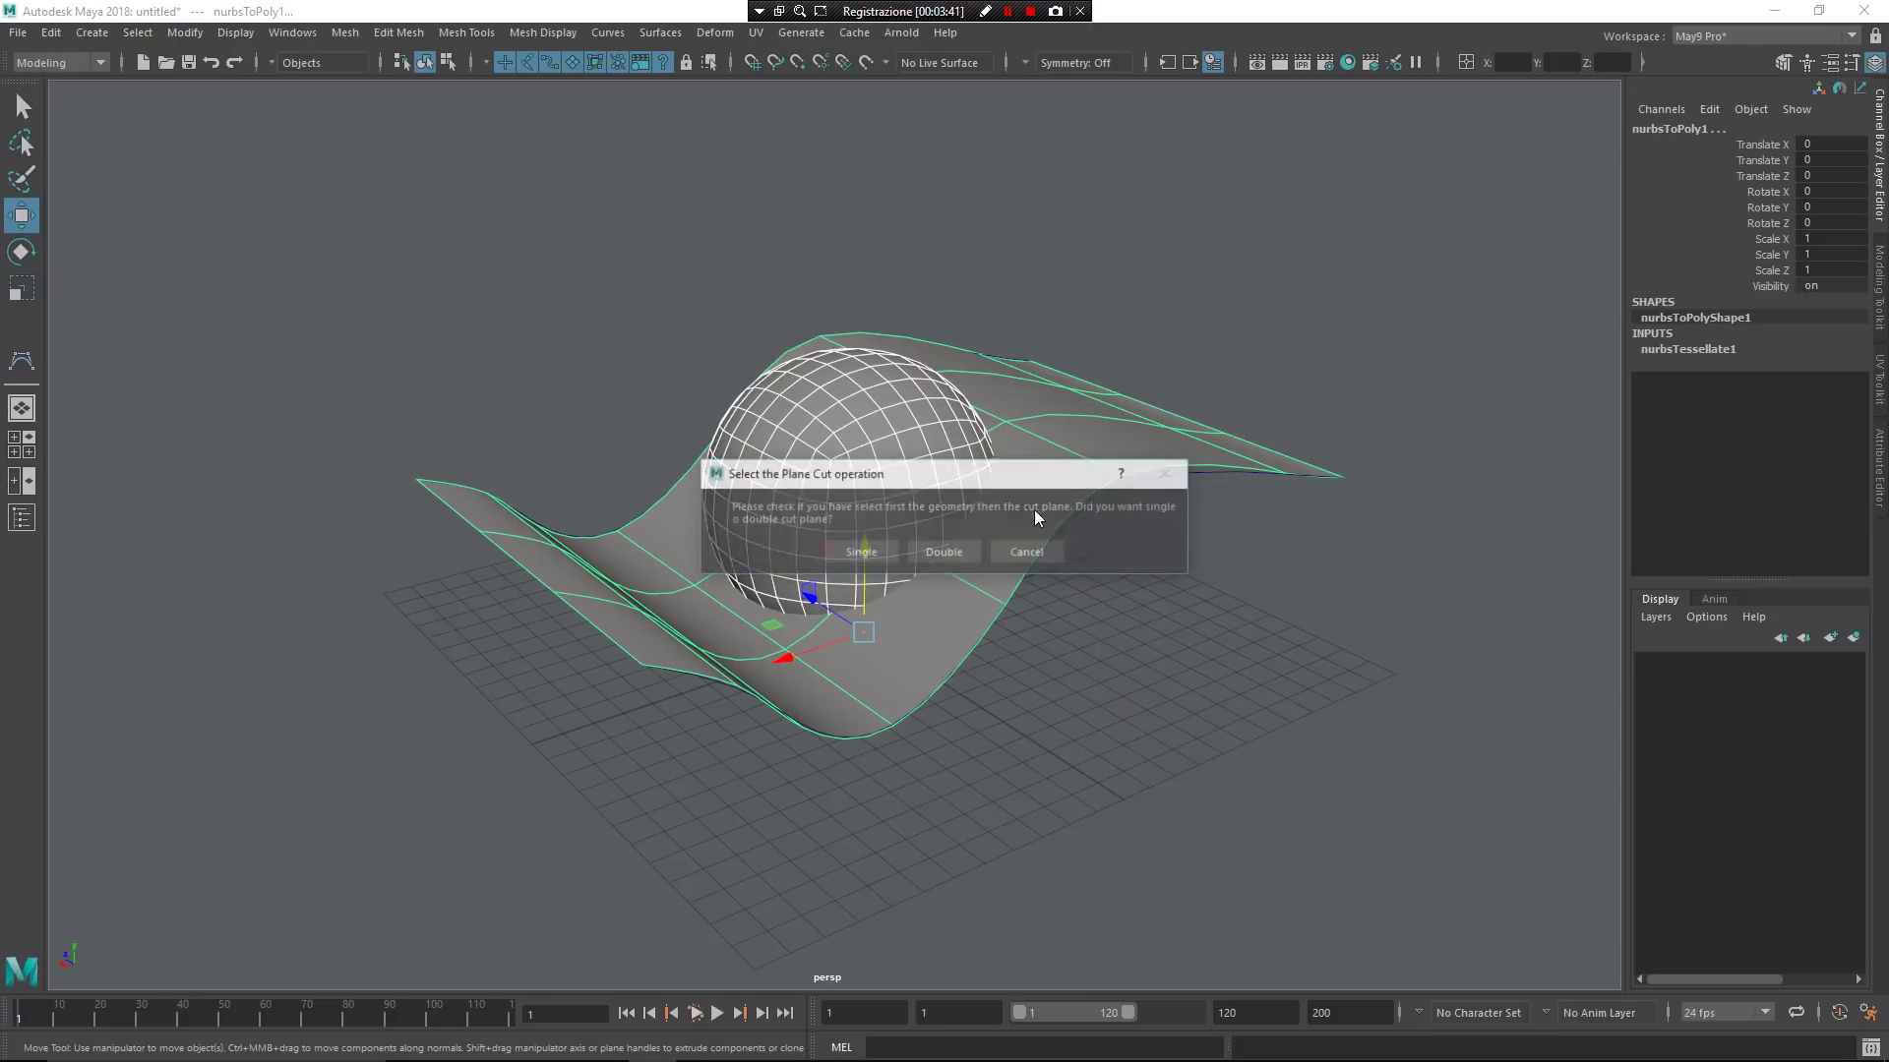
pyautogui.click(869, 555)
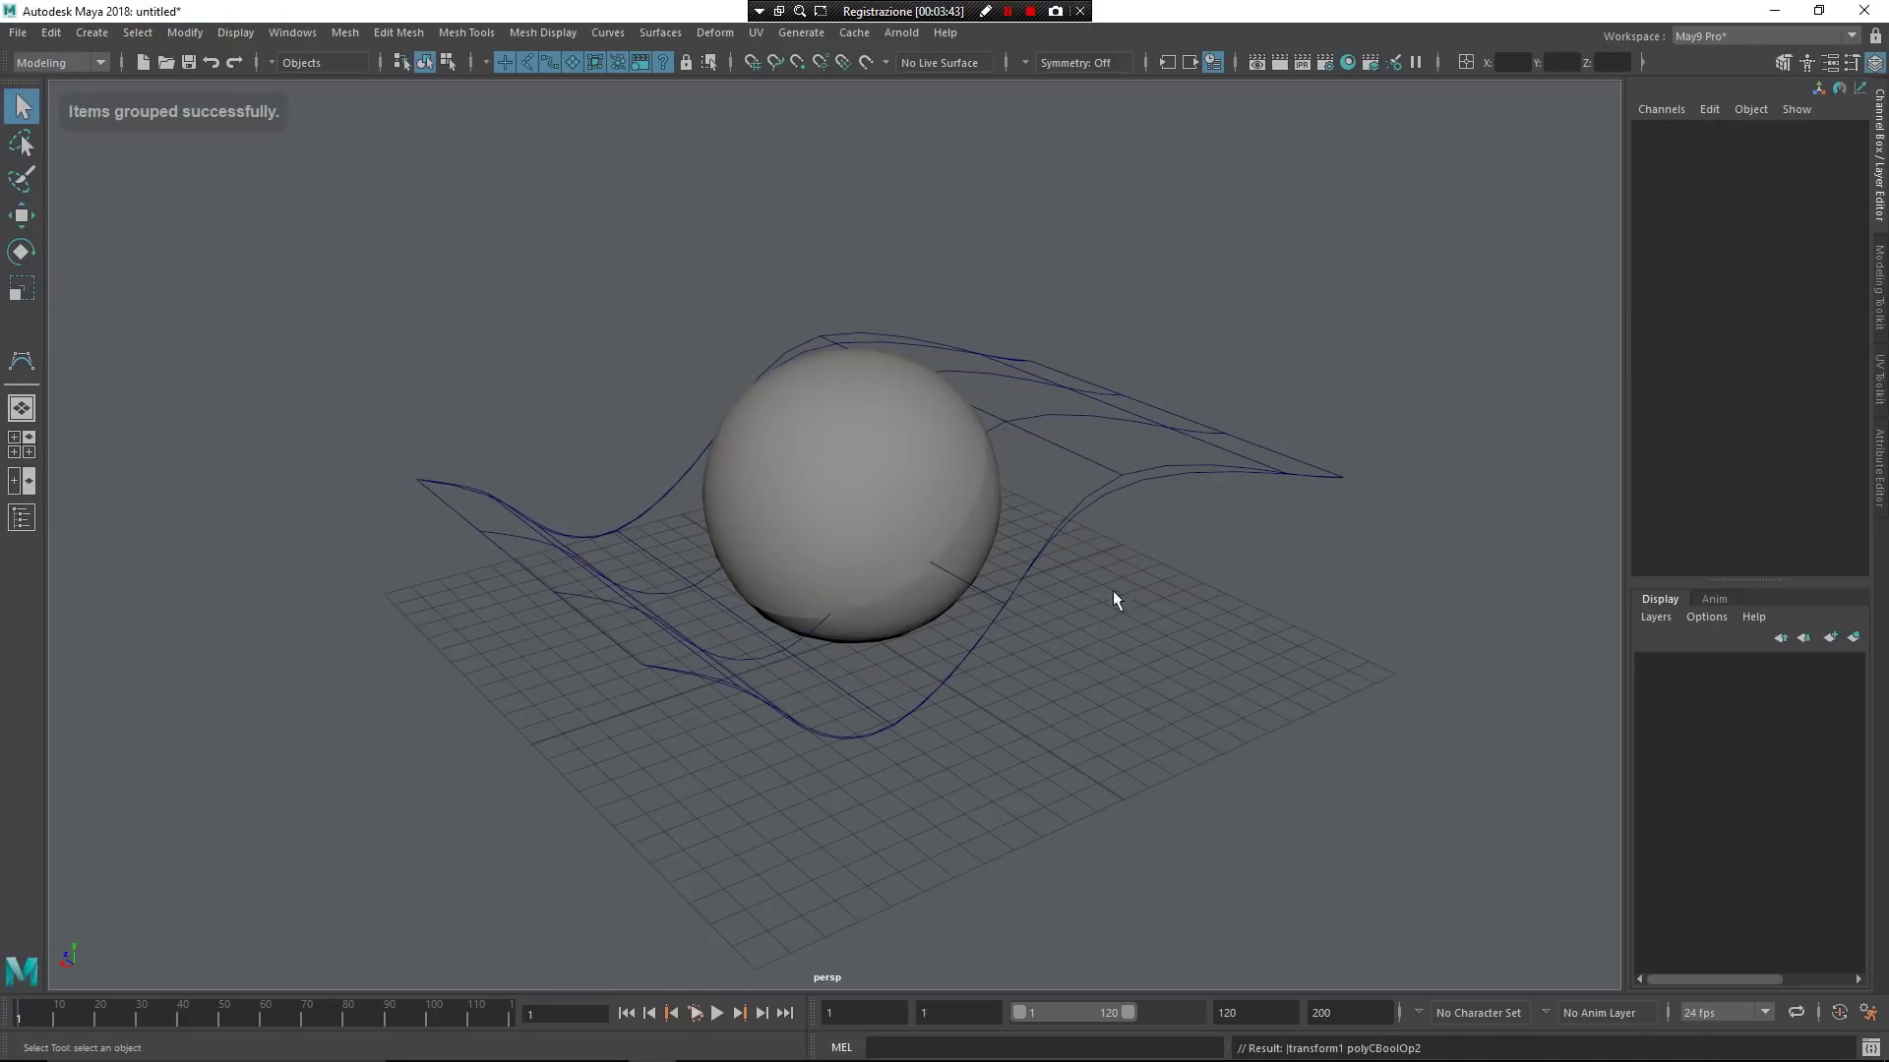
# Examine the cut sphere up close by selecting its lower and upper pieces in turn
pyautogui.keyDown('alt'); pyautogui.moveTo(1112, 590); pyautogui.dragTo(1080, 571); pyautogui.keyUp('alt')
pyautogui.keyDown('alt'); pyautogui.moveTo(1080, 570); pyautogui.dragTo(1104, 734, button='right'); pyautogui.keyUp('alt')
pyautogui.keyDown('alt'); pyautogui.moveTo(1103, 735); pyautogui.dragTo(1041, 711); pyautogui.keyUp('alt')
pyautogui.keyDown('alt'); pyautogui.moveTo(1041, 711); pyautogui.dragTo(1057, 728, button='right'); pyautogui.keyUp('alt')
pyautogui.keyDown('alt'); pyautogui.moveTo(972, 397); pyautogui.dragTo(1017, 392); pyautogui.keyUp('alt')
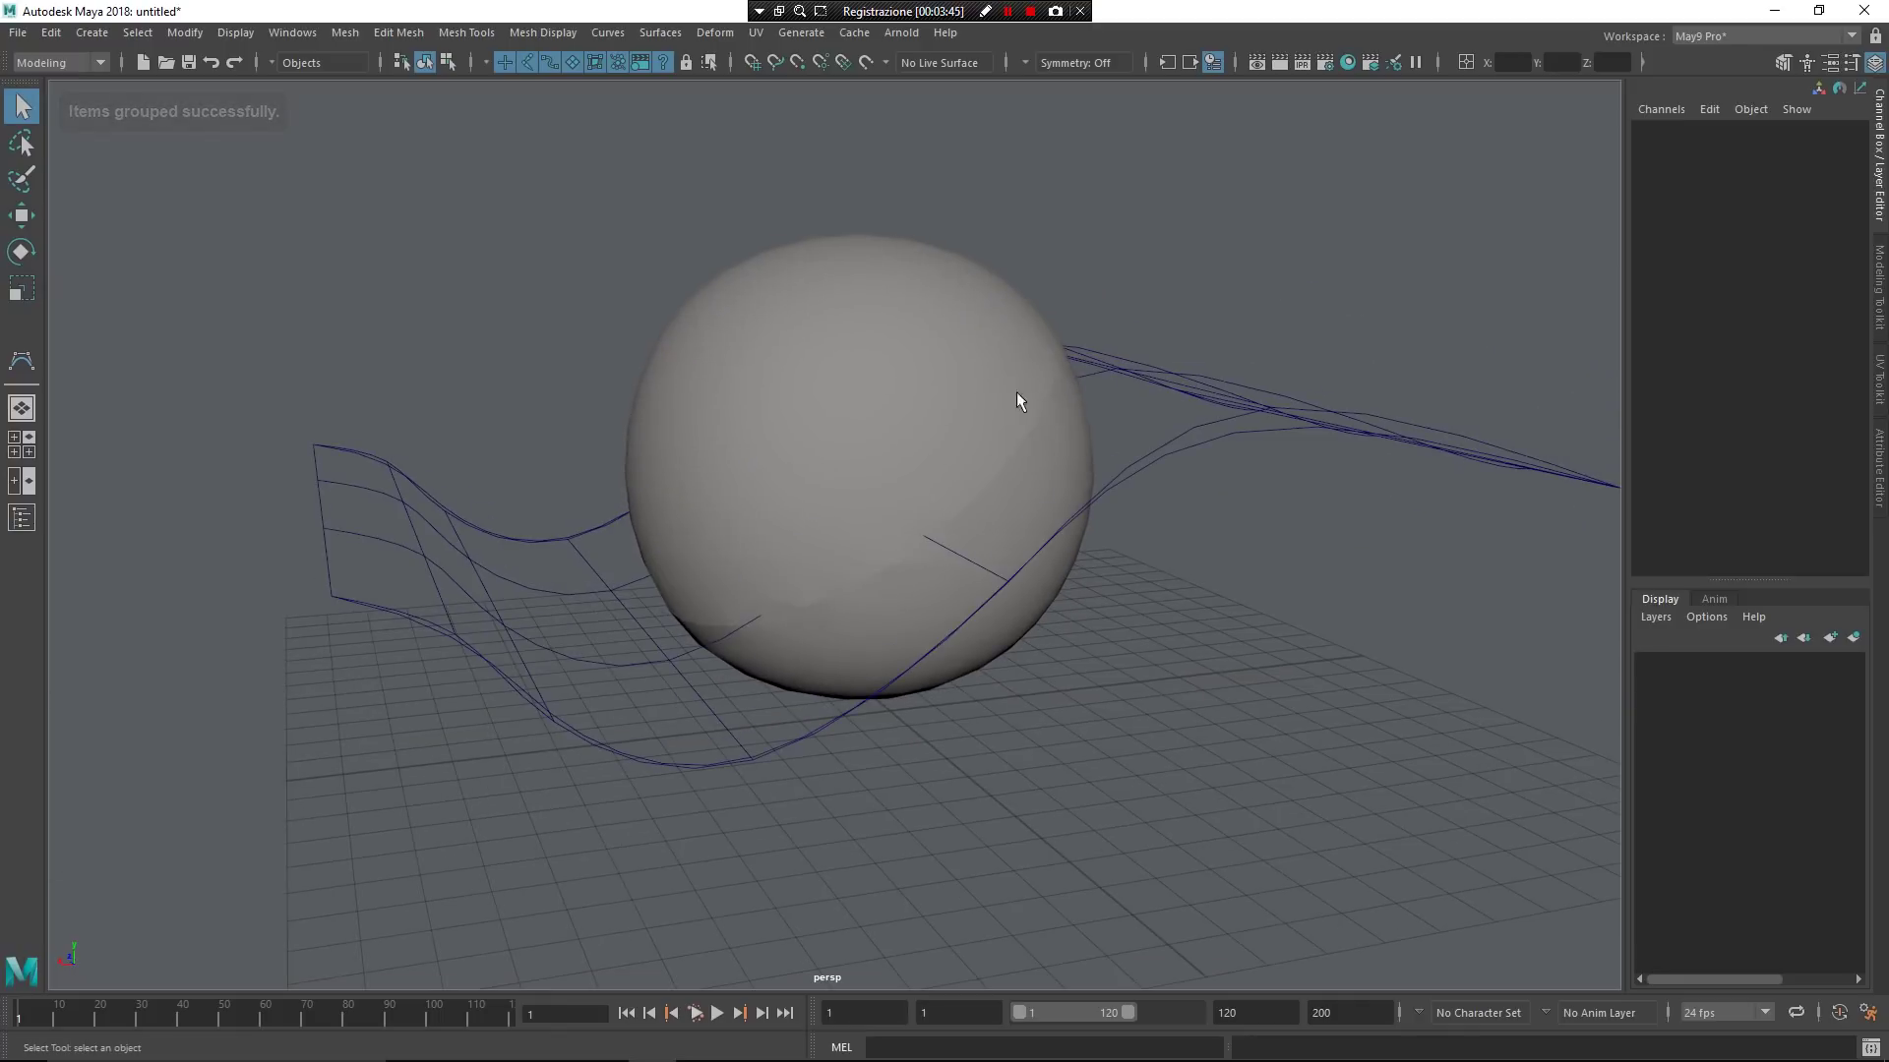
pyautogui.click(996, 359)
pyautogui.click(1040, 475)
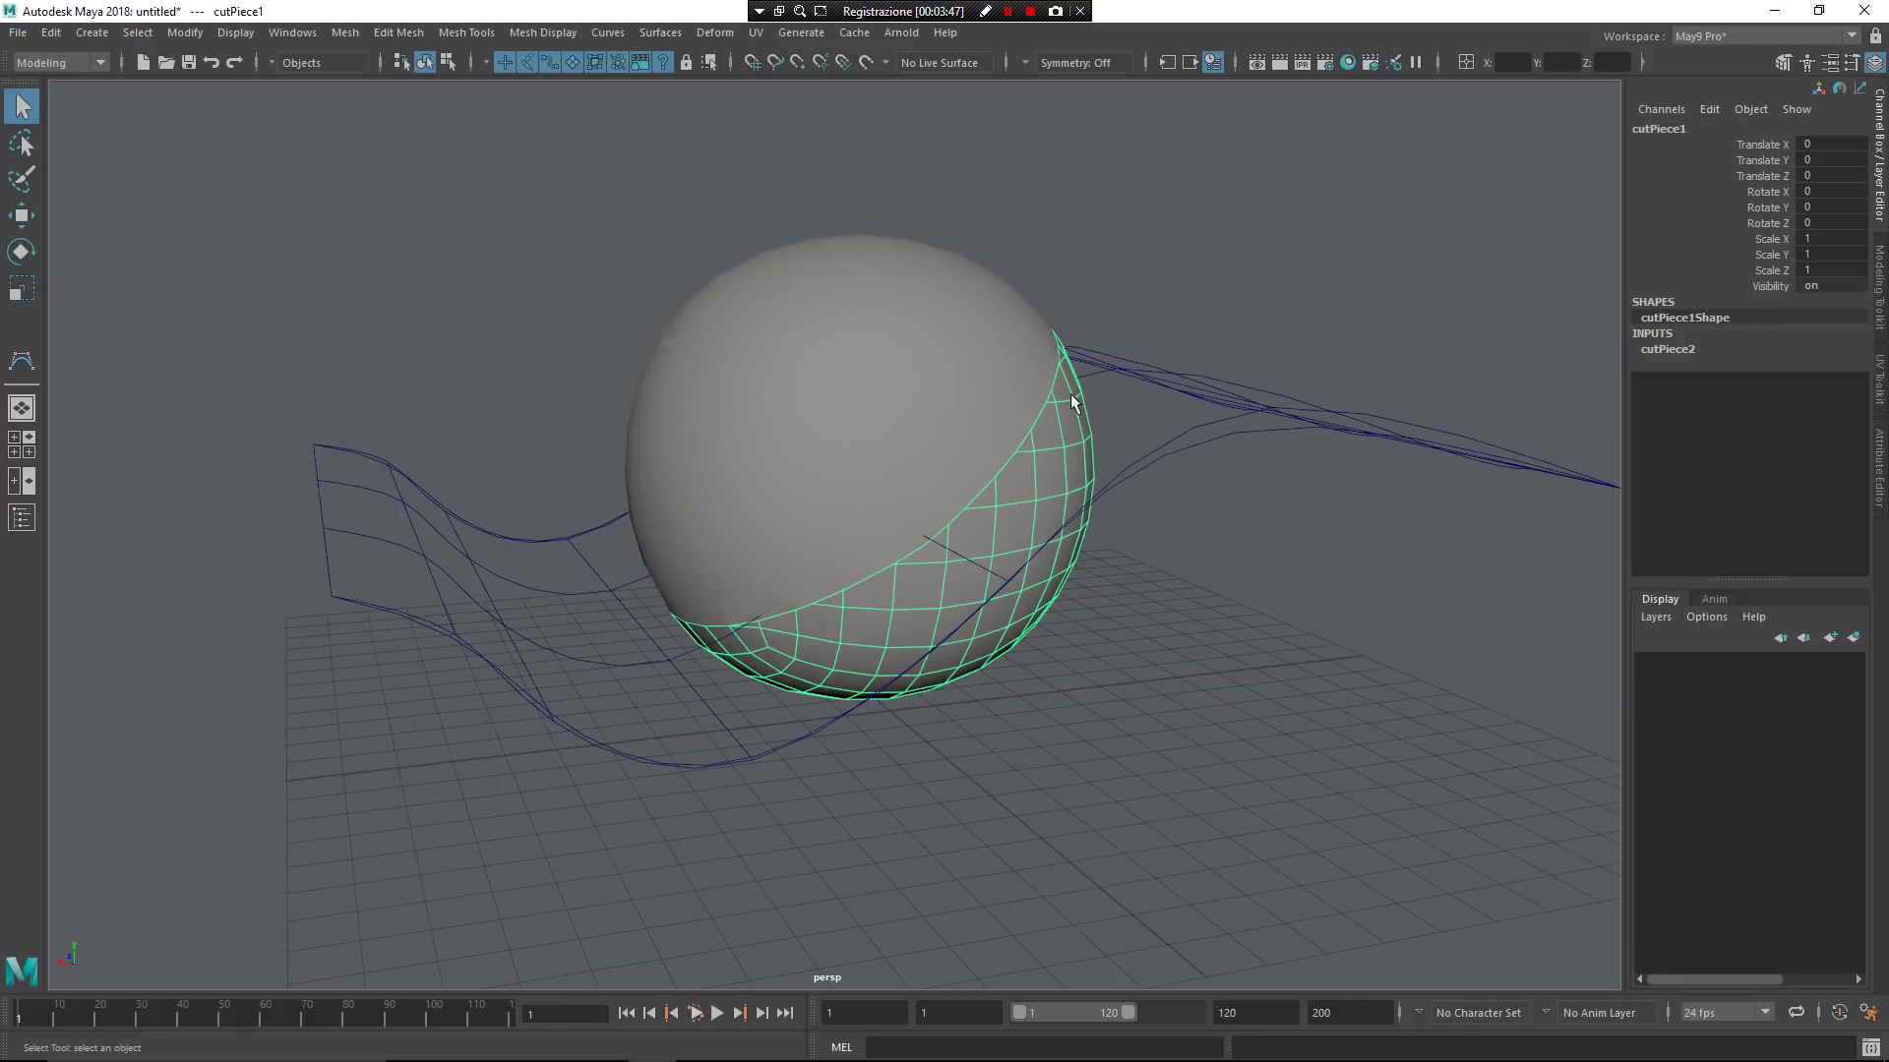
pyautogui.click(966, 509)
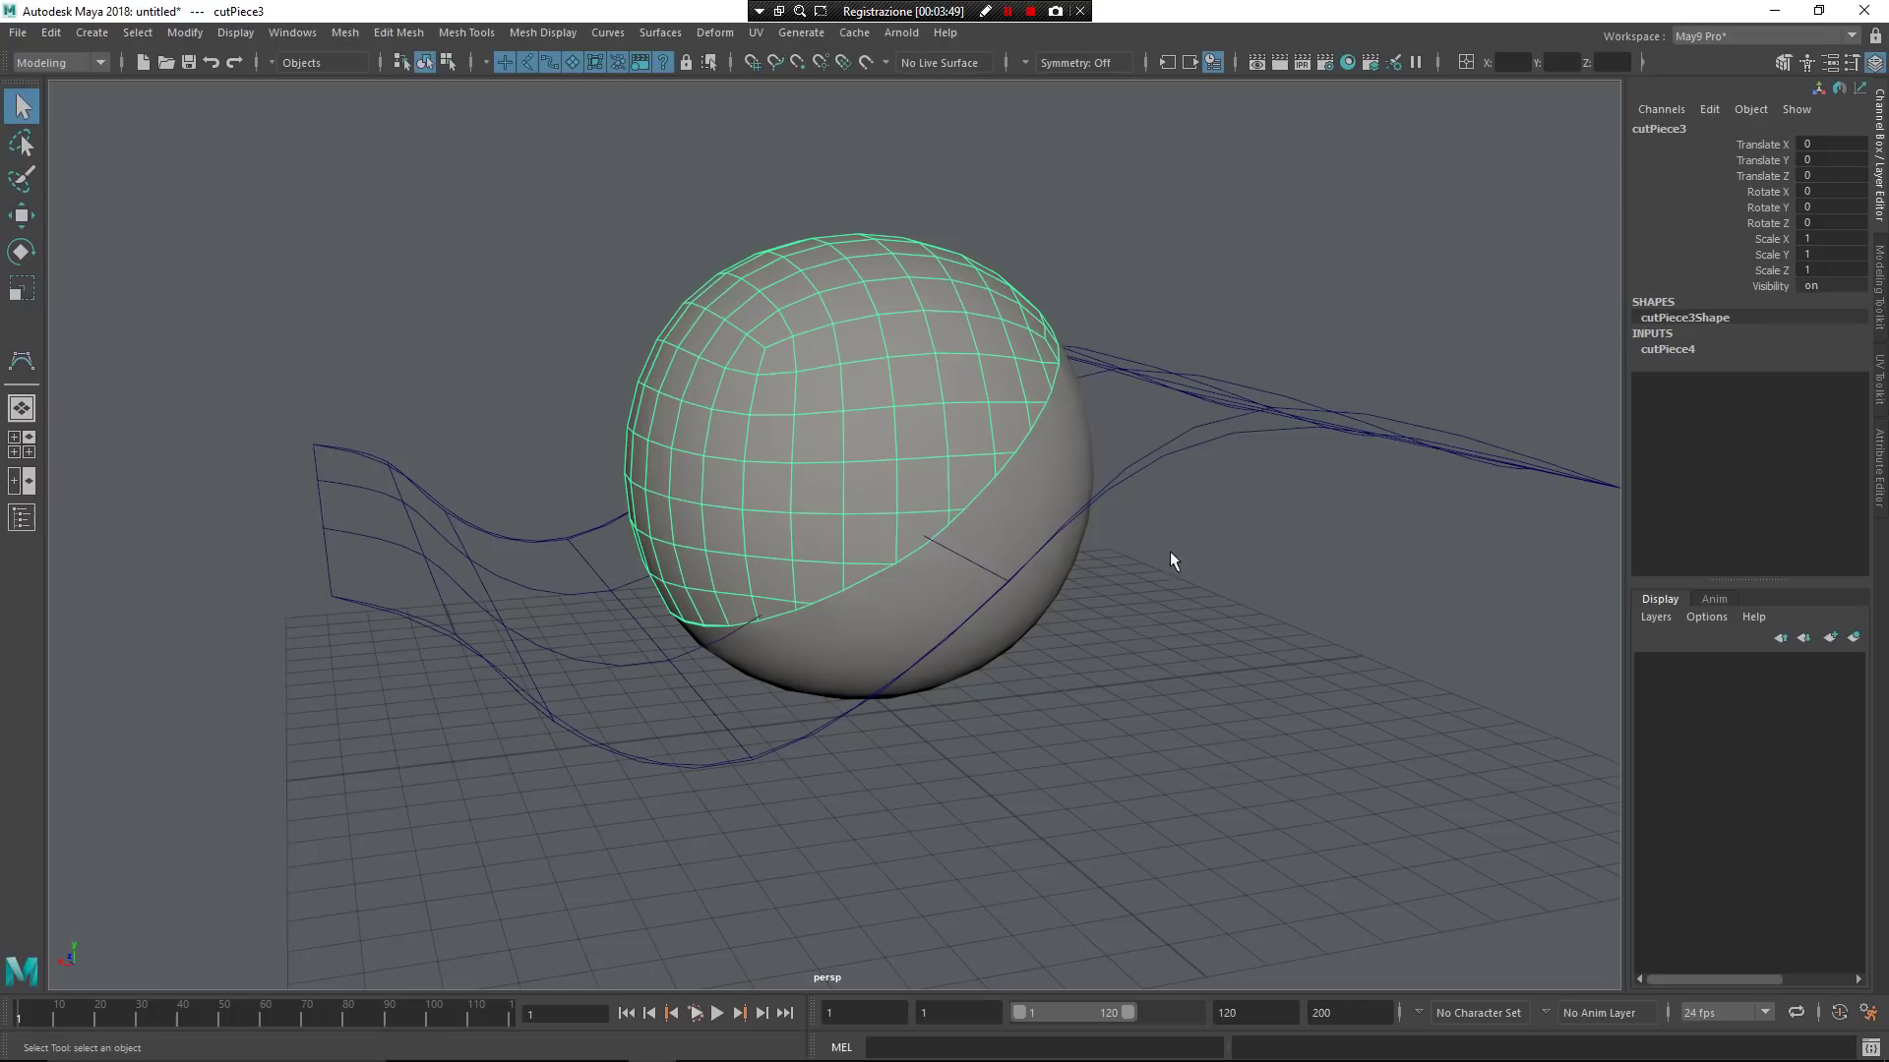
# Lower the profile curve's control vertex near the high bend to about Y 4.51 to reshape the cut
pyautogui.moveTo(1241, 434); pyautogui.dragTo(1196, 480, button='right')
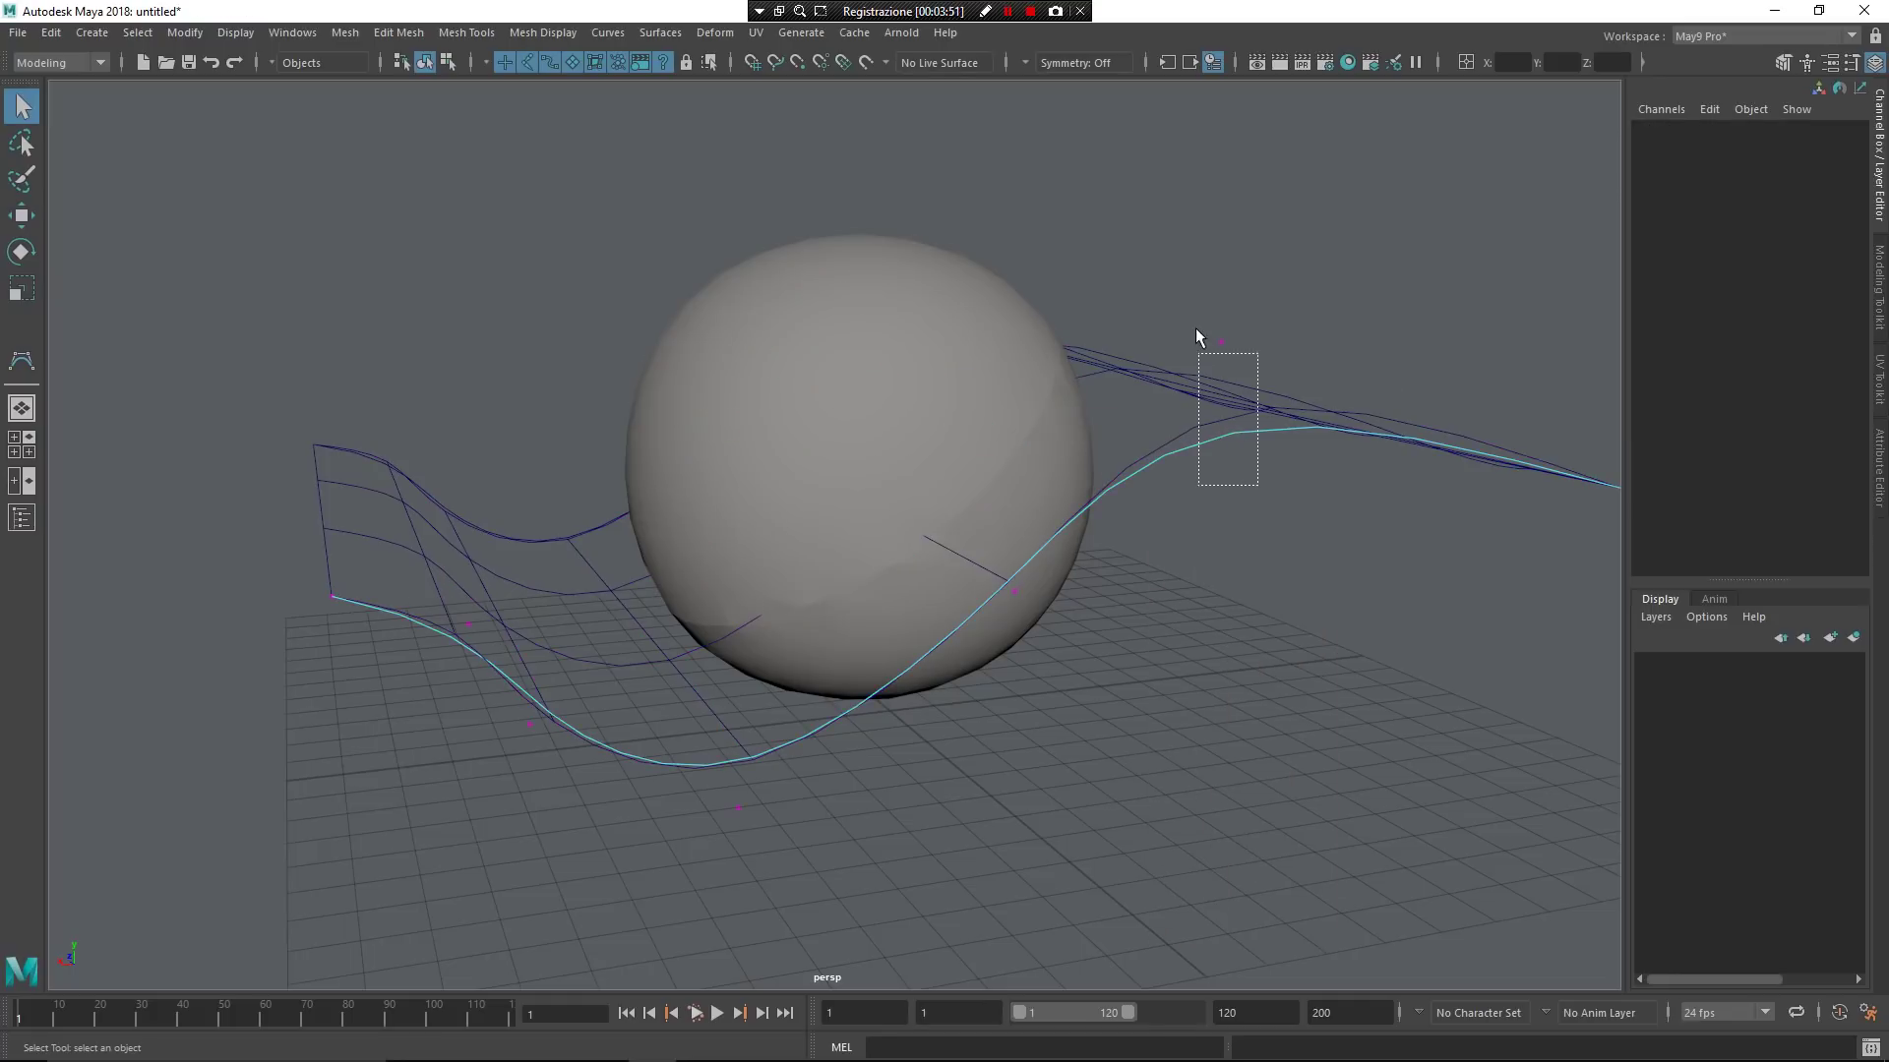
pyautogui.moveTo(1196, 335); pyautogui.dragTo(1219, 527)
pyautogui.press('w')
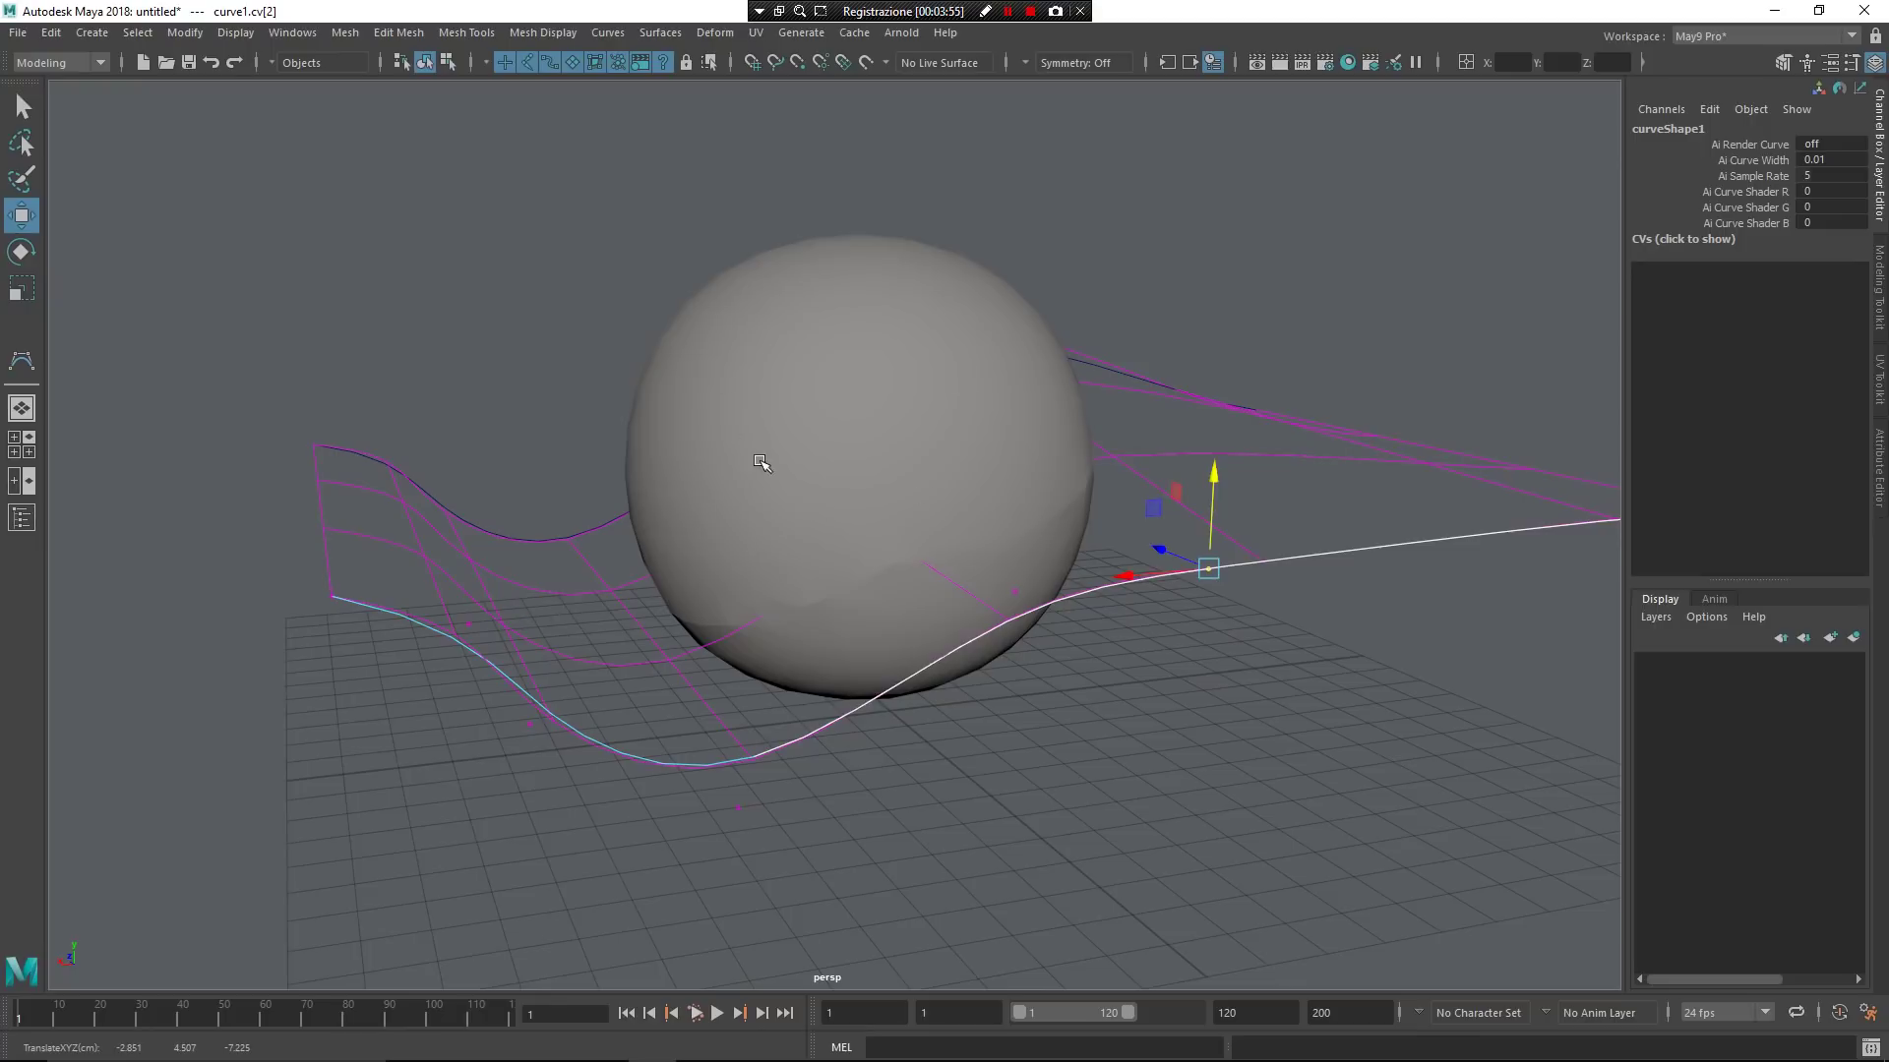
# Pull the two cut pieces apart, moving the lower one to about X -2.25, Y -2.89
pyautogui.click(979, 442)
pyautogui.keyDown('alt'); pyautogui.moveTo(977, 443); pyautogui.dragTo(695, 642); pyautogui.keyUp('alt')
pyautogui.click(695, 641)
pyautogui.moveTo(867, 439); pyautogui.dragTo(1087, 447)
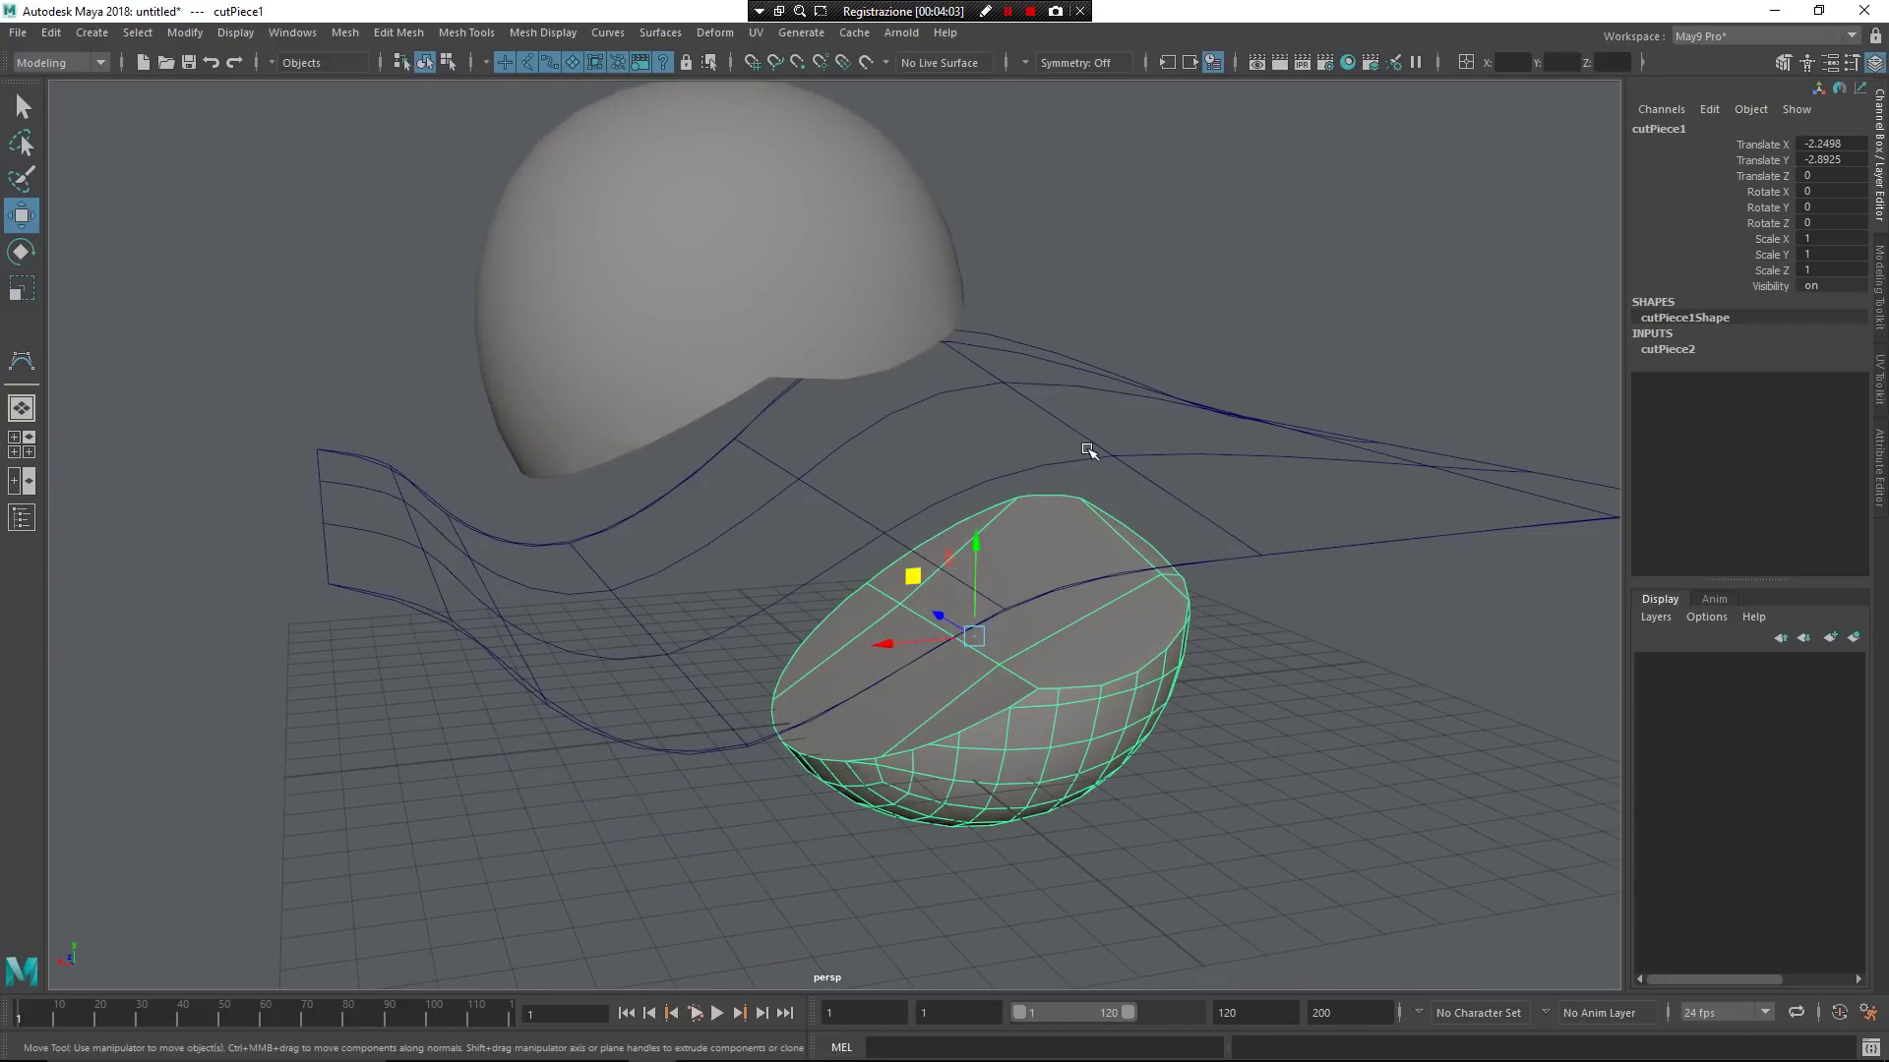
# Soft-select a vertex on the cutting surface, adjust the falloff and deform the surface to reshape the cut
pyautogui.click(1101, 448)
pyautogui.click(1124, 459)
pyautogui.moveTo(1124, 460); pyautogui.dragTo(895, 450, button='right')
pyautogui.moveTo(1183, 491); pyautogui.dragTo(1084, 393)
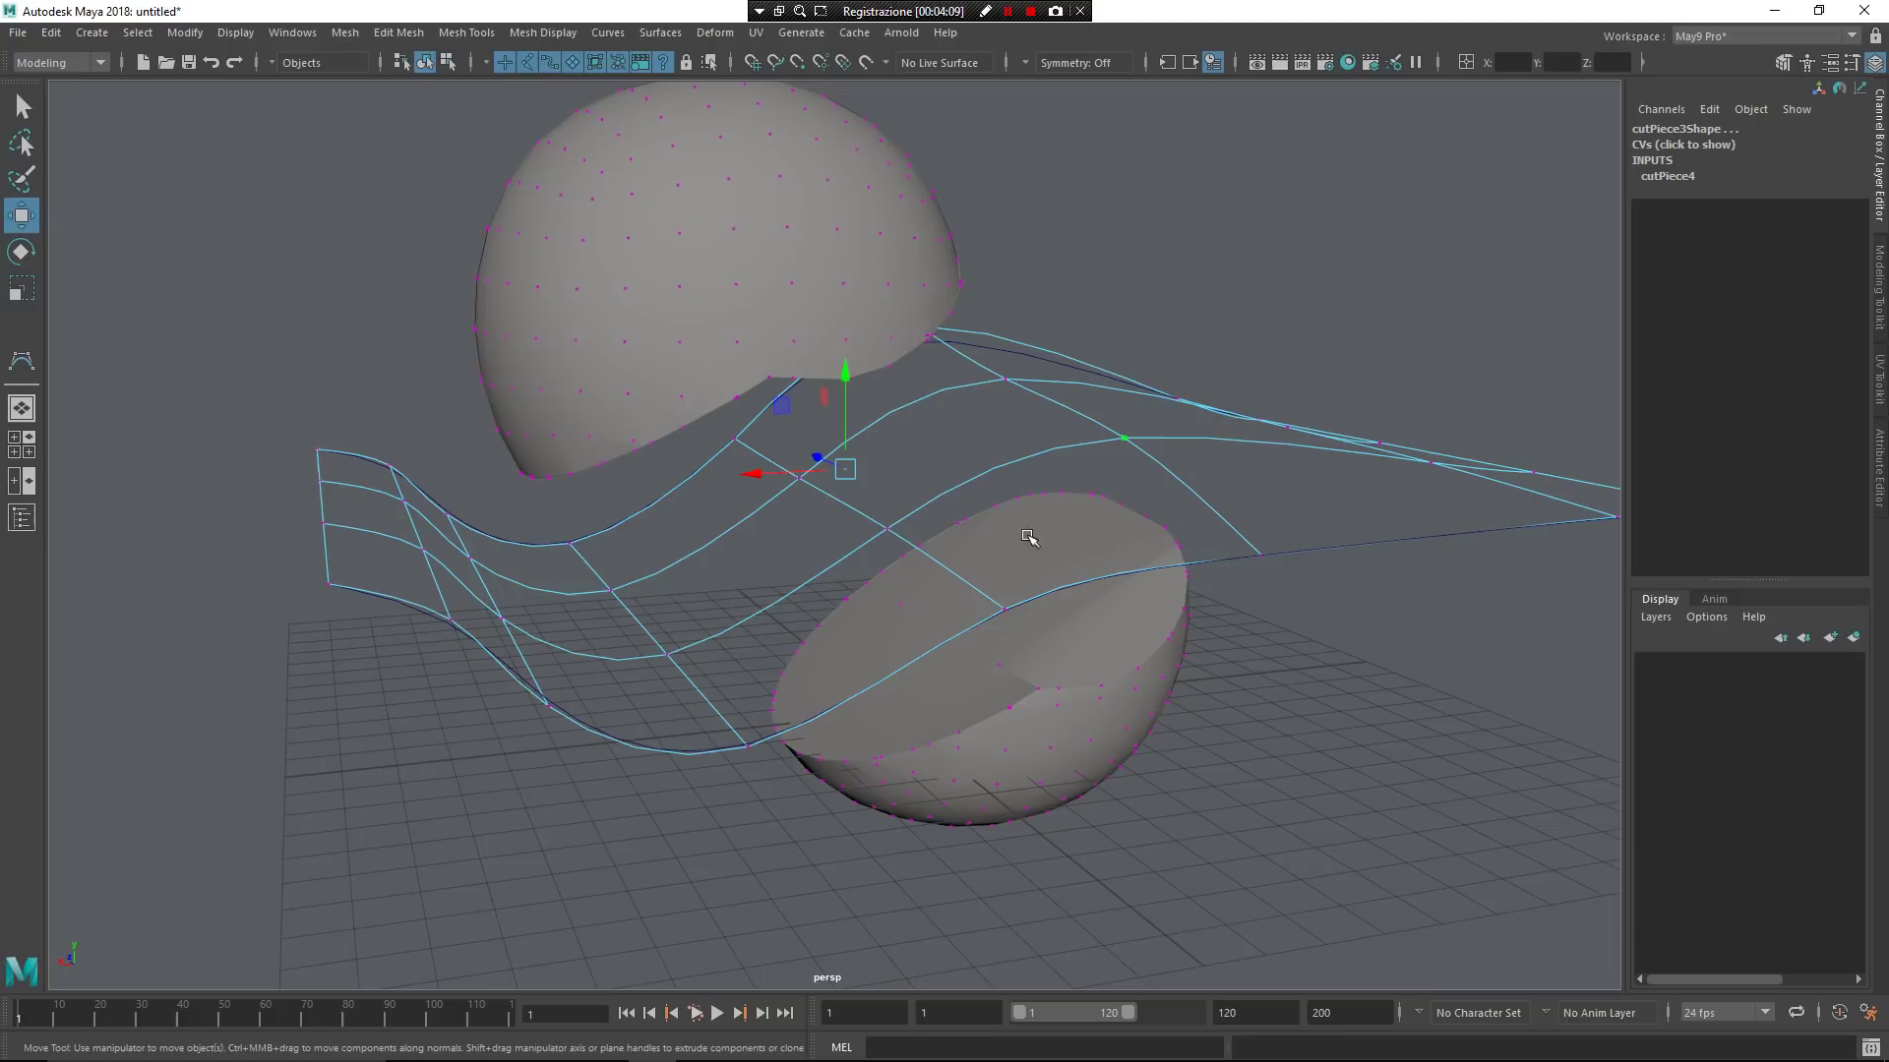
pyautogui.press('b')
pyautogui.moveTo(1127, 514); pyautogui.dragTo(1254, 511)
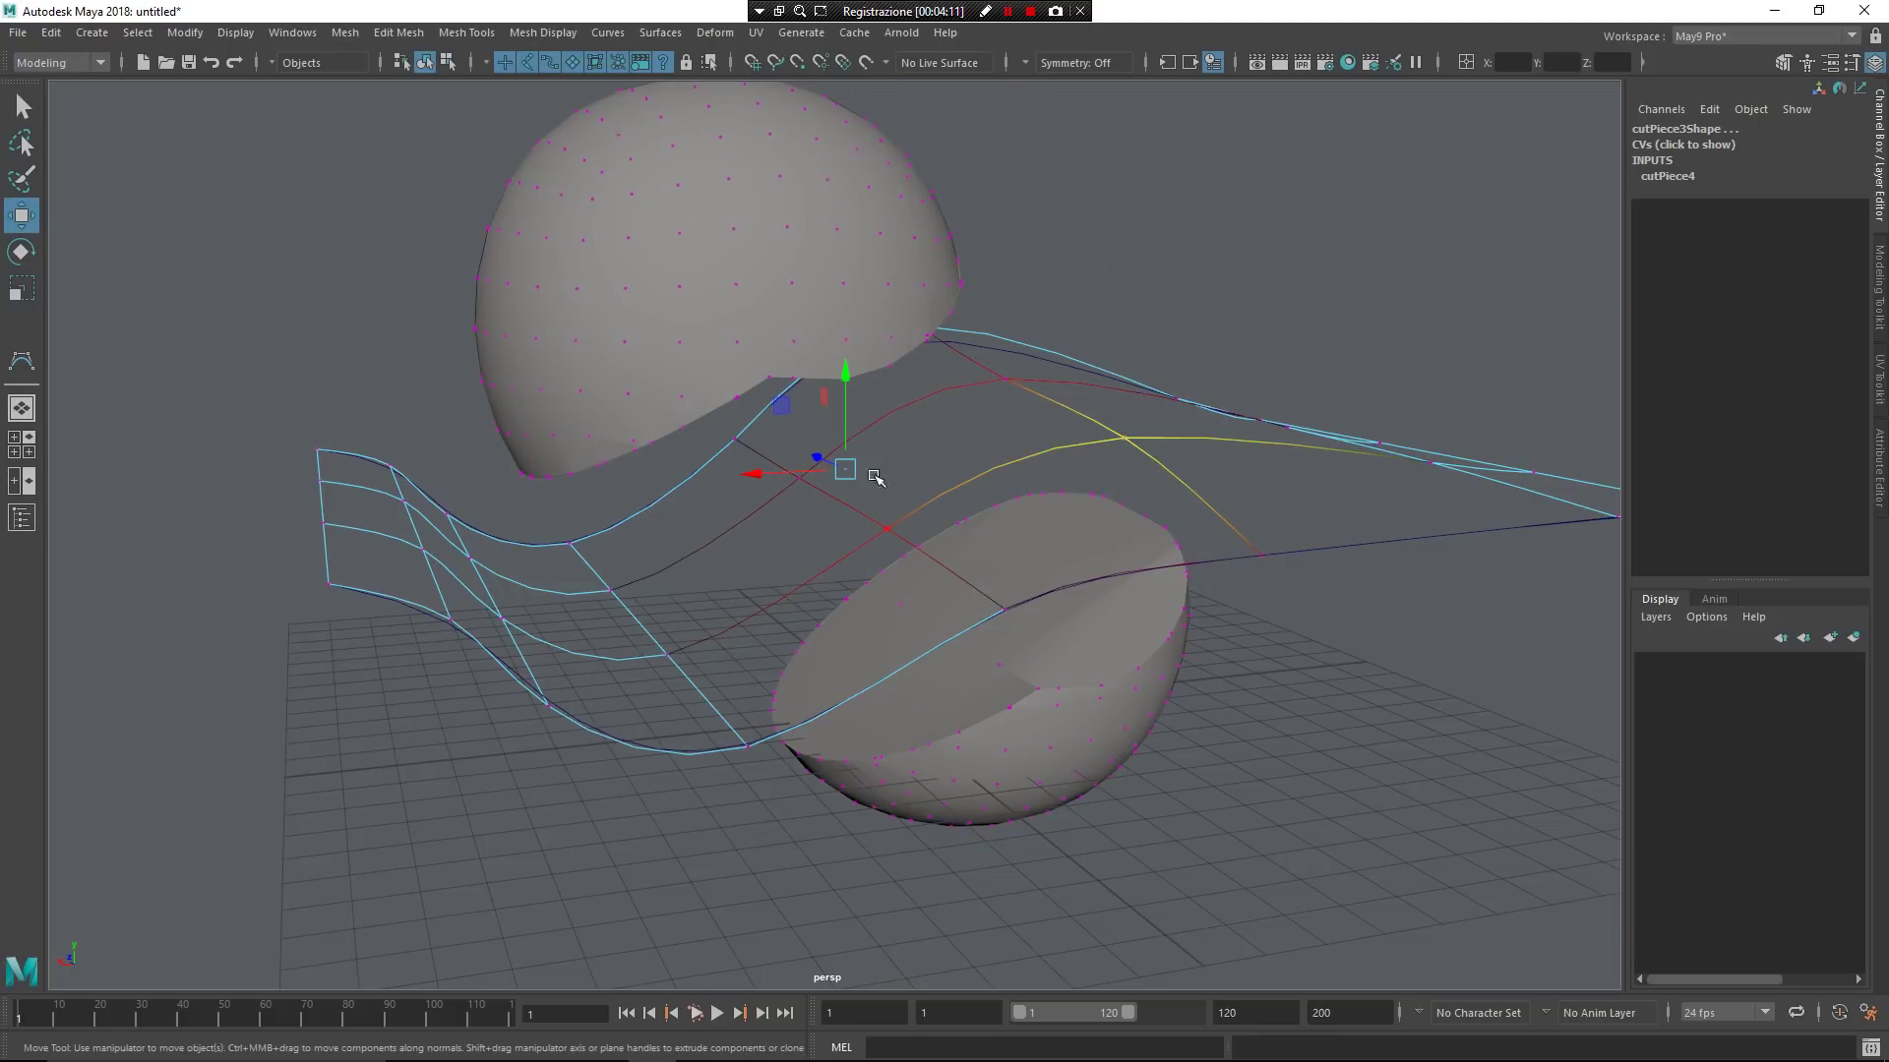
pyautogui.keyDown('alt'); pyautogui.moveTo(874, 477); pyautogui.dragTo(1170, 495); pyautogui.keyUp('alt')
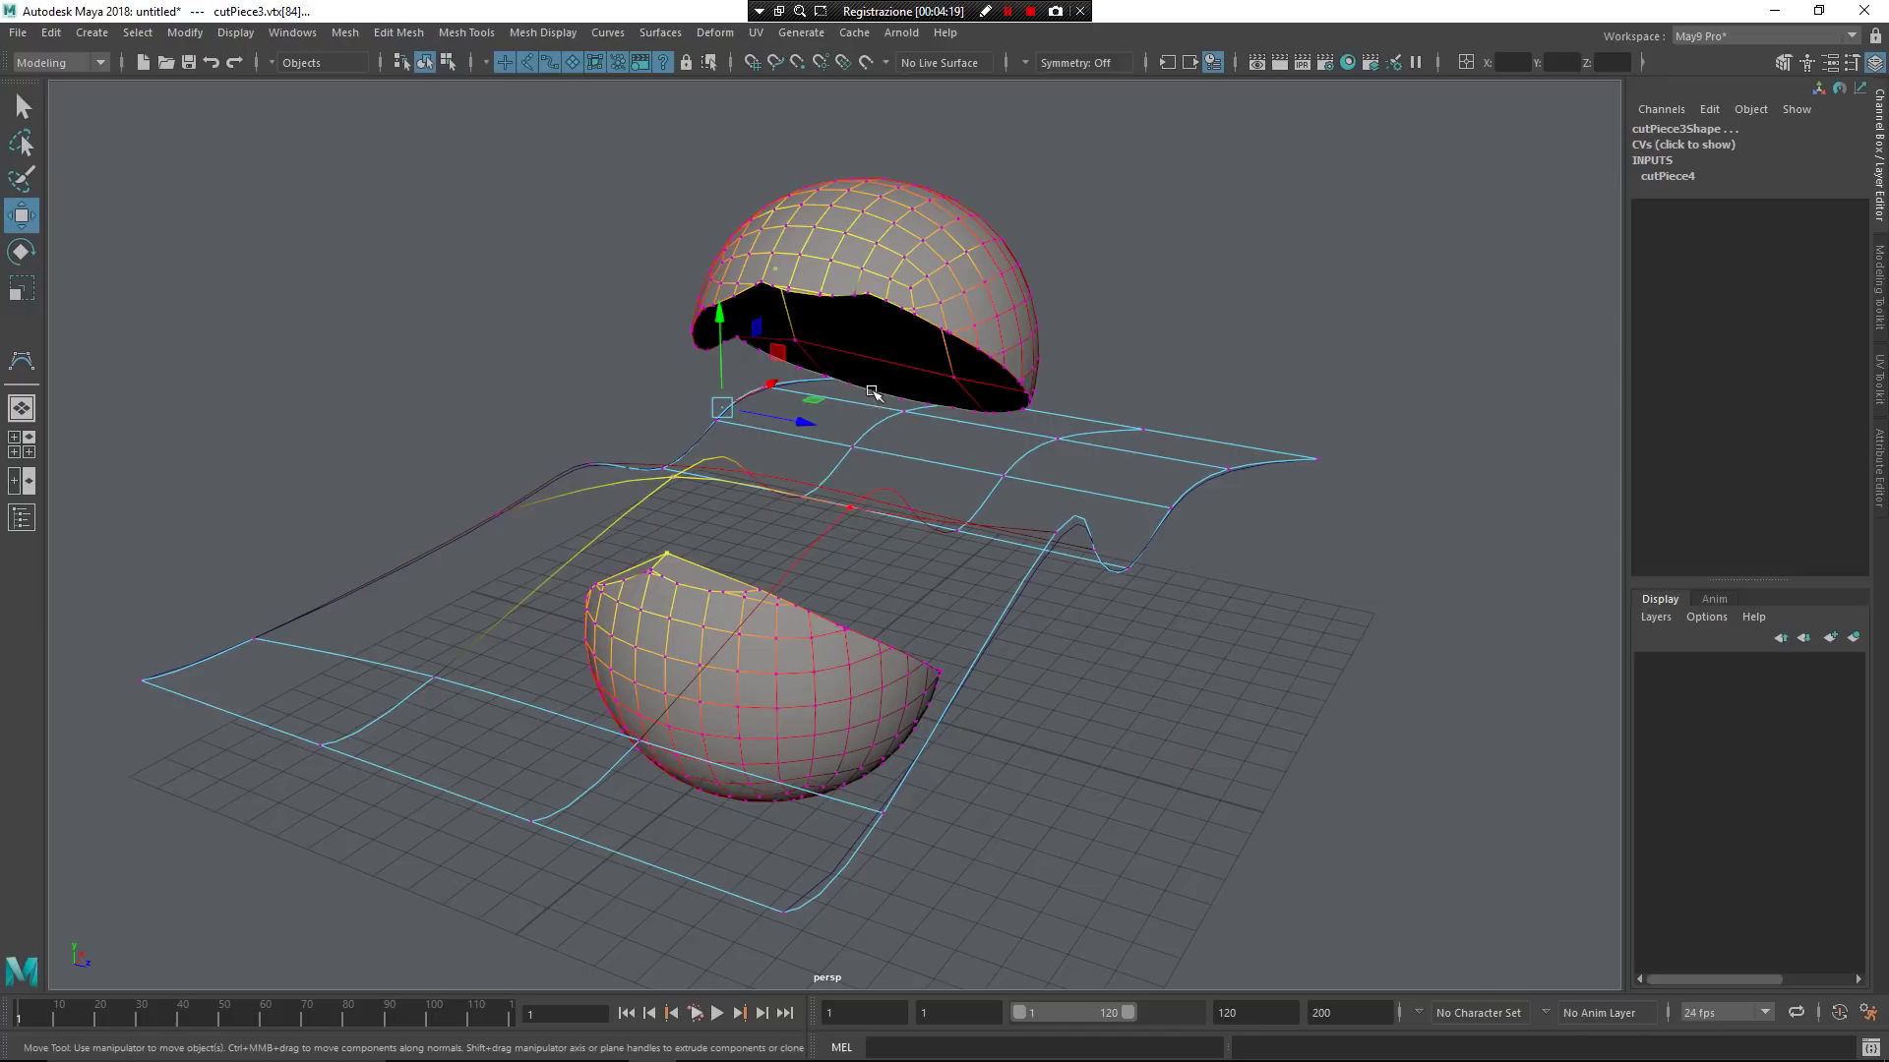
pyautogui.keyDown('alt'); pyautogui.moveTo(854, 589); pyautogui.dragTo(736, 389); pyautogui.keyUp('alt')
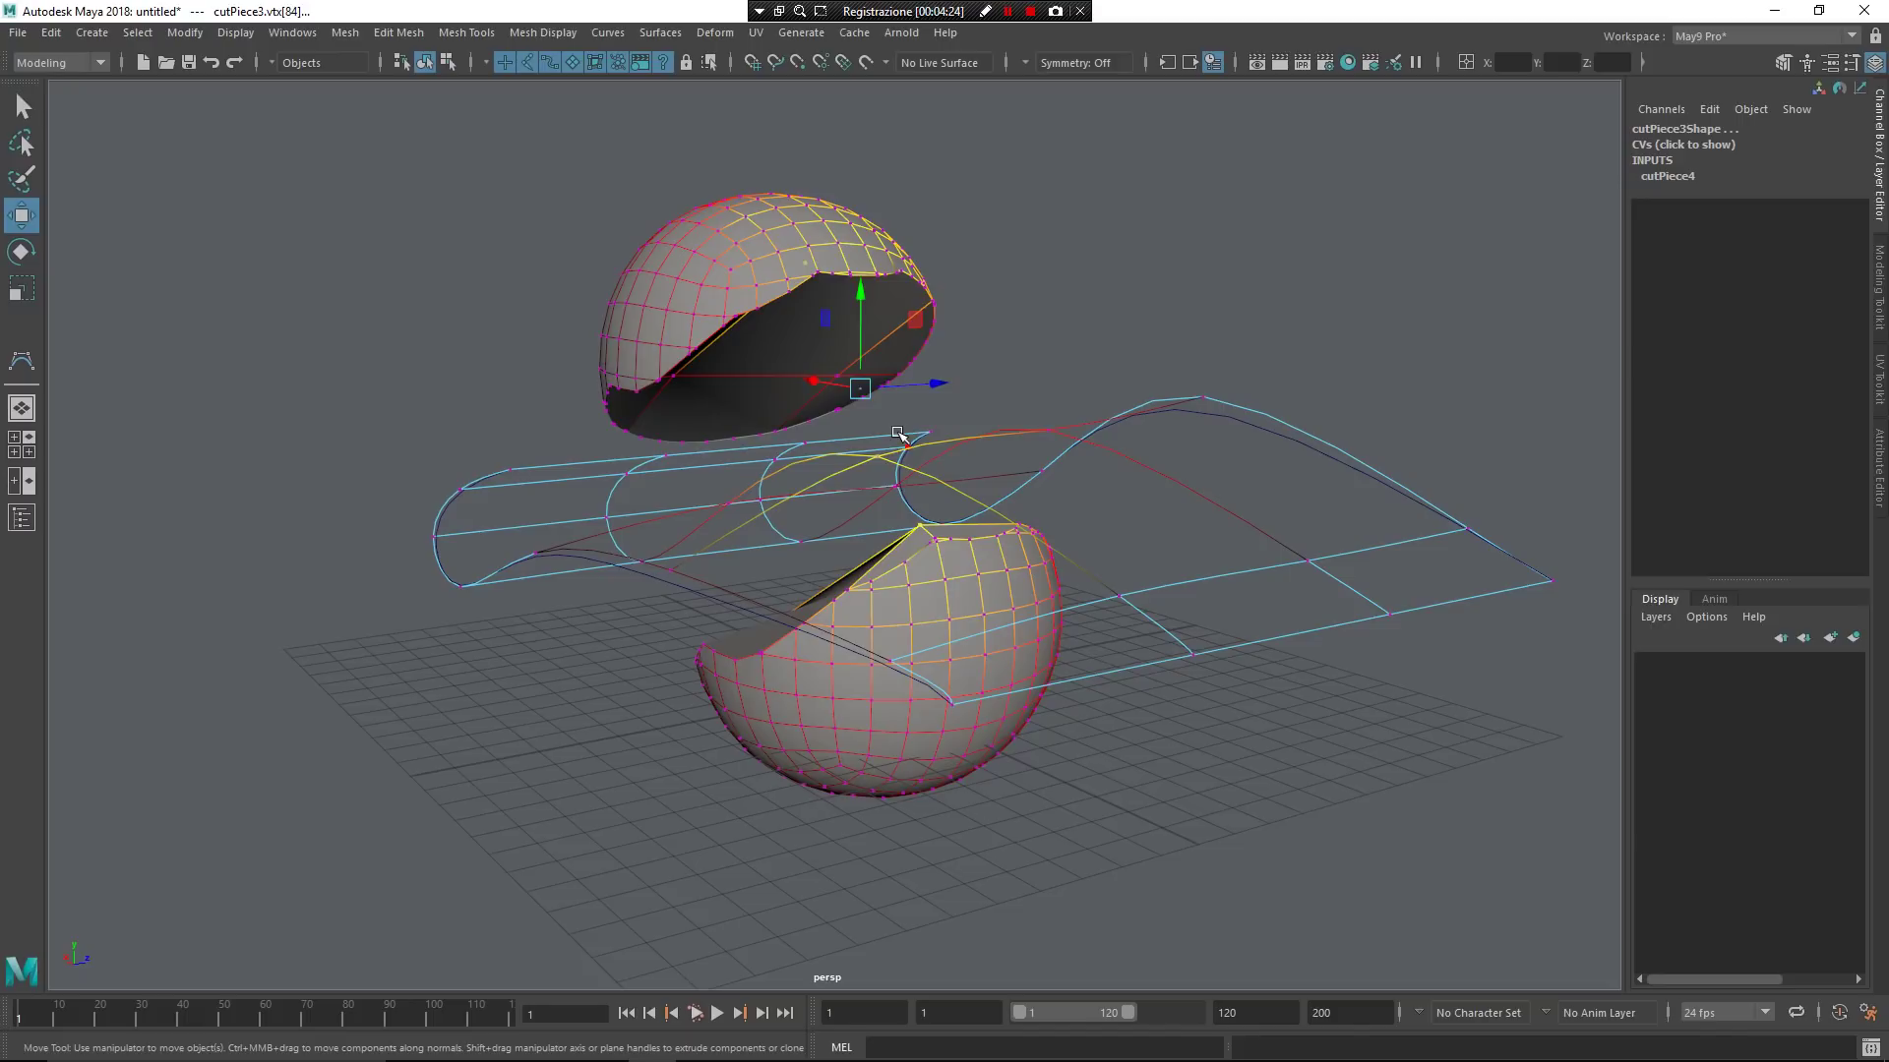
# Start a new scene without saving the current one and create a large polygon cube on the grid
pyautogui.hotkey('ctrl', 'n')
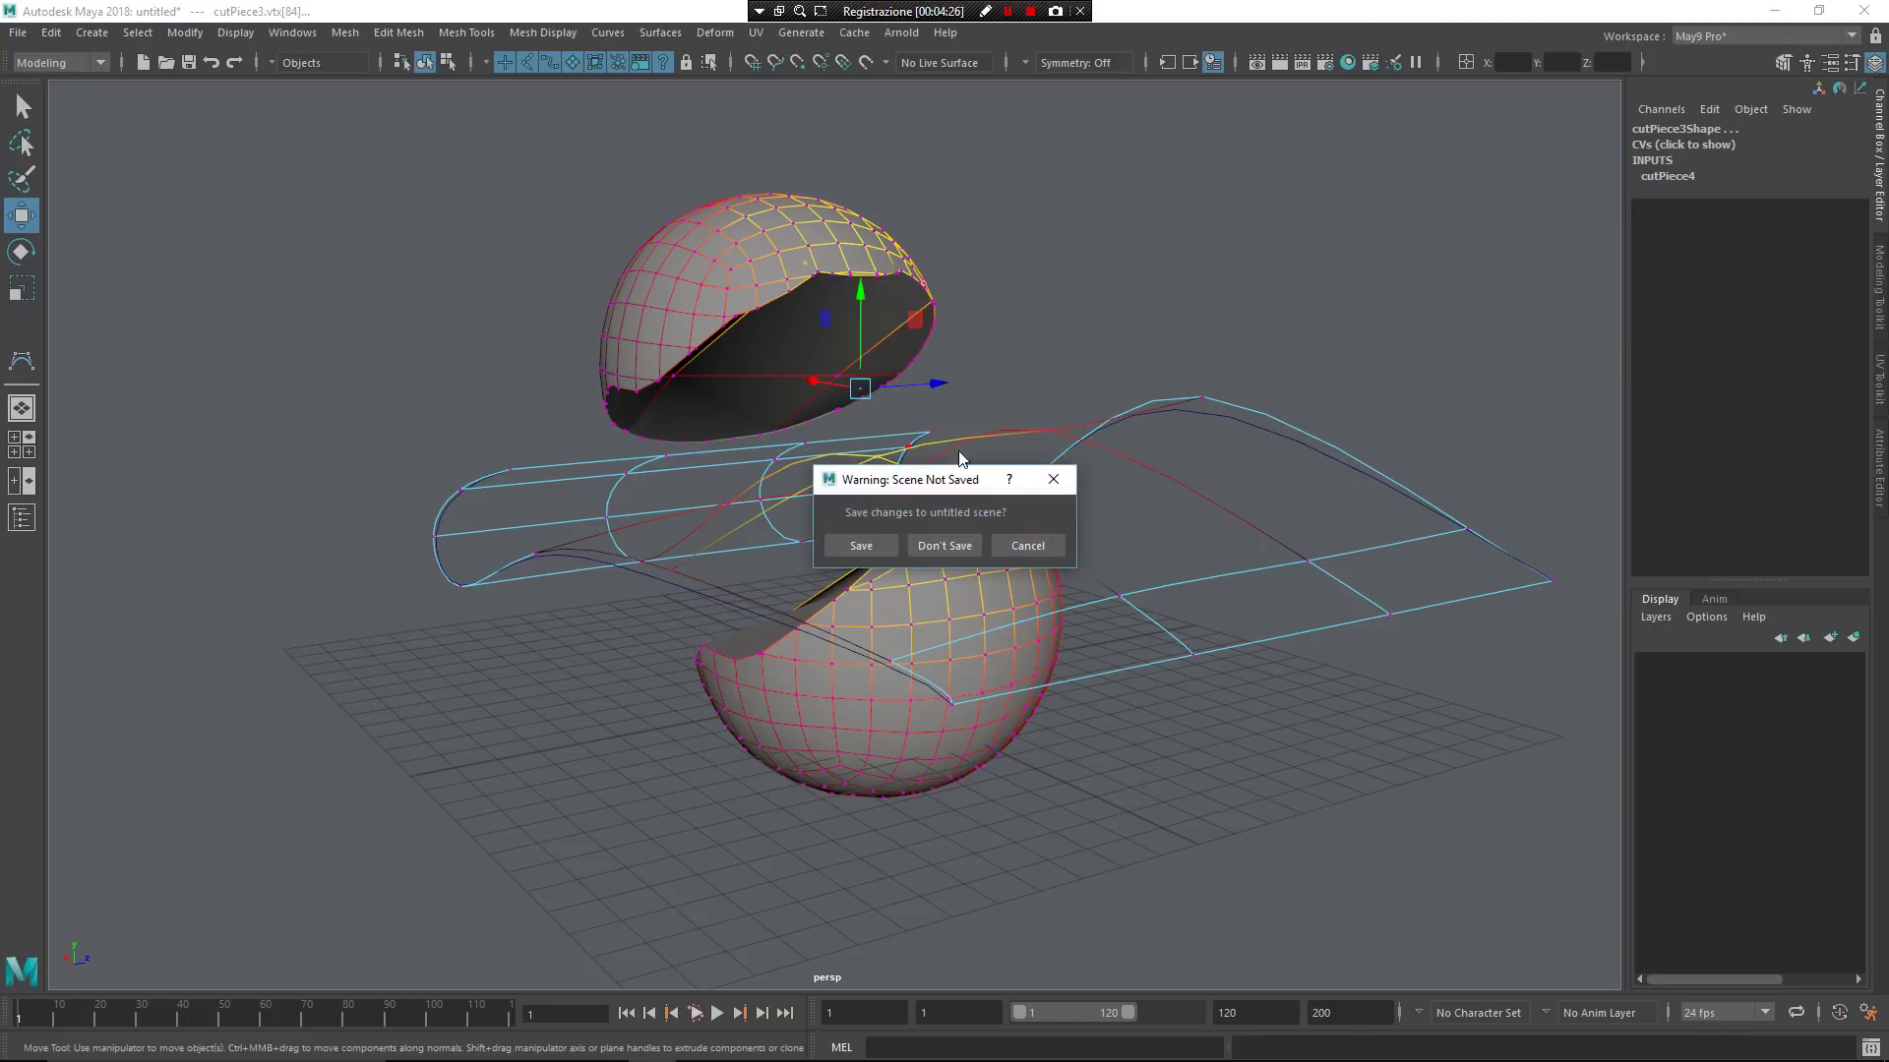
pyautogui.click(925, 547)
pyautogui.keyDown('shift'); pyautogui.moveTo(931, 545); pyautogui.dragTo(673, 433, button='right'); pyautogui.keyUp('shift')
pyautogui.keyDown('shift'); pyautogui.moveTo(801, 598); pyautogui.dragTo(937, 541); pyautogui.keyUp('shift')
# Smooth the new cube with 3 divisions to form a sphere
pyautogui.keyDown('shift'); pyautogui.moveTo(938, 500); pyautogui.dragTo(936, 553, button='right'); pyautogui.keyUp('shift')
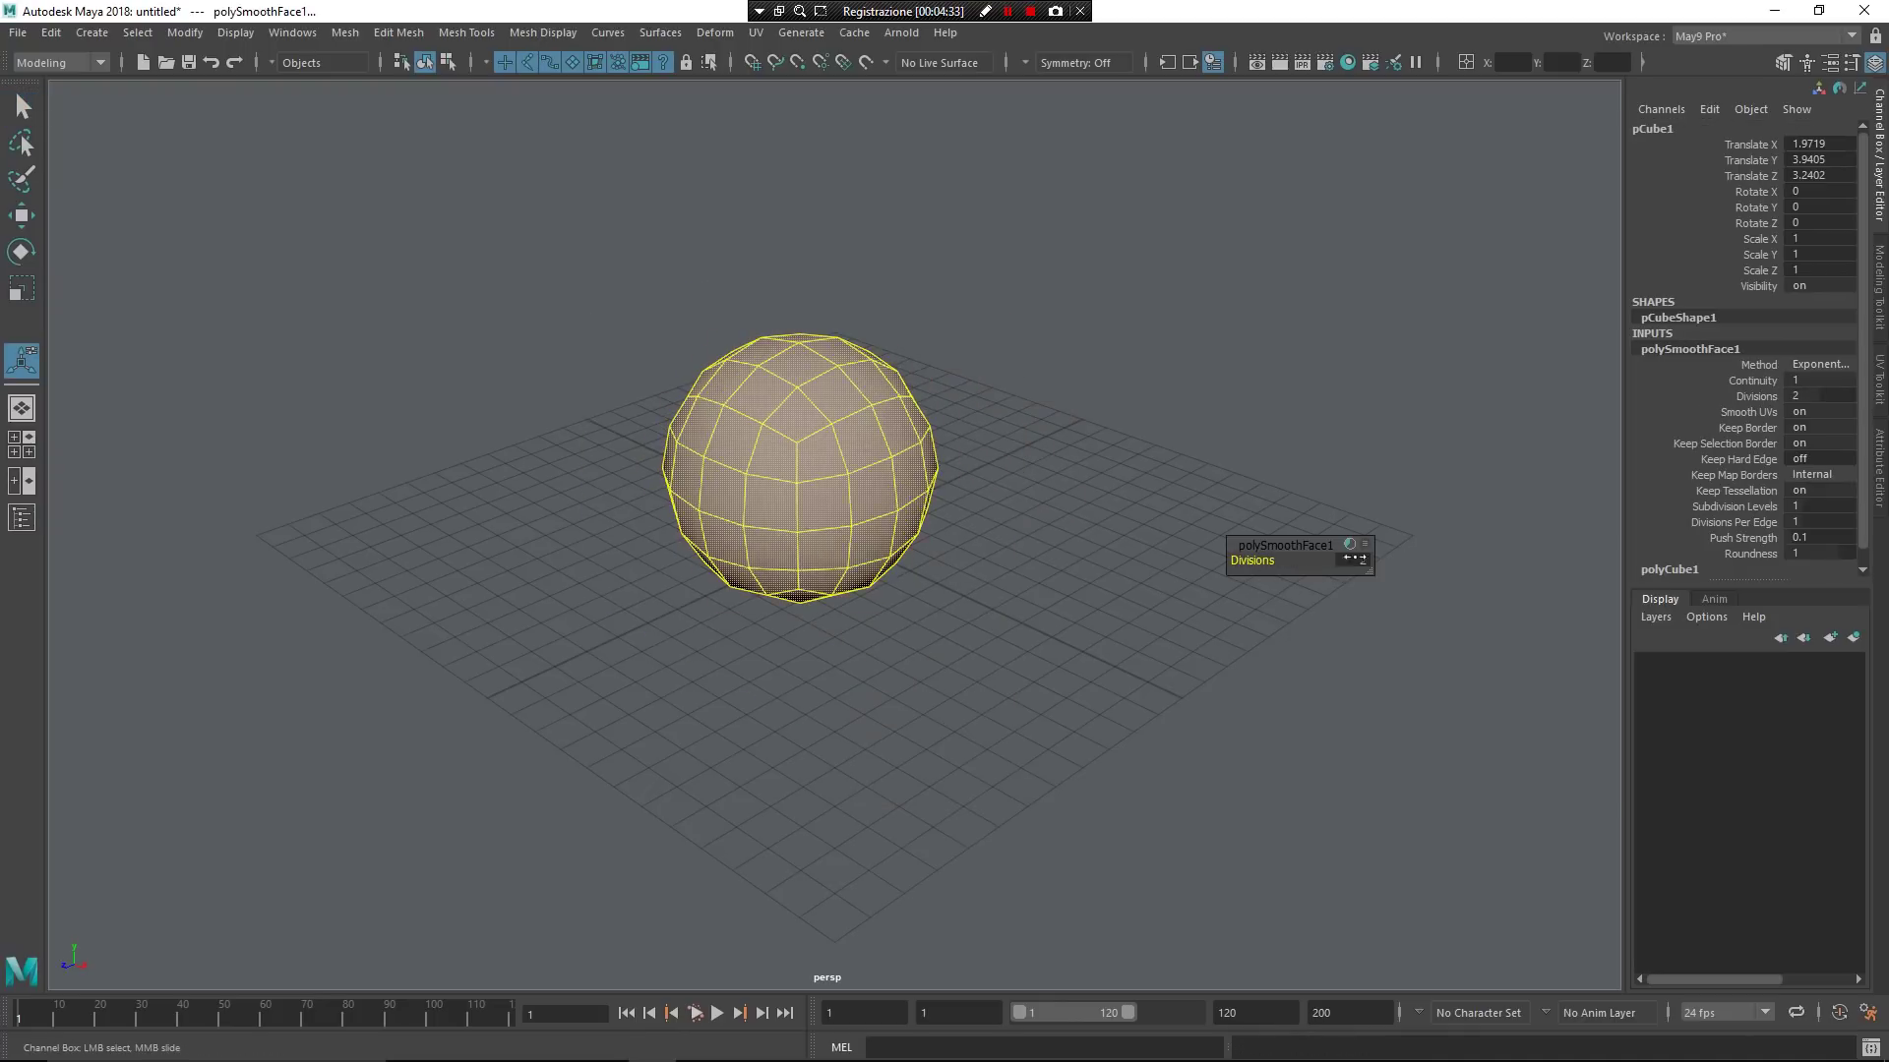
pyautogui.moveTo(1355, 559); pyautogui.dragTo(1472, 537)
pyautogui.click(1041, 346)
pyautogui.moveTo(1040, 346); pyautogui.dragTo(832, 544)
pyautogui.keyDown('alt'); pyautogui.moveTo(959, 787); pyautogui.dragTo(852, 669); pyautogui.keyUp('alt')
pyautogui.scroll(2, 852, 668)
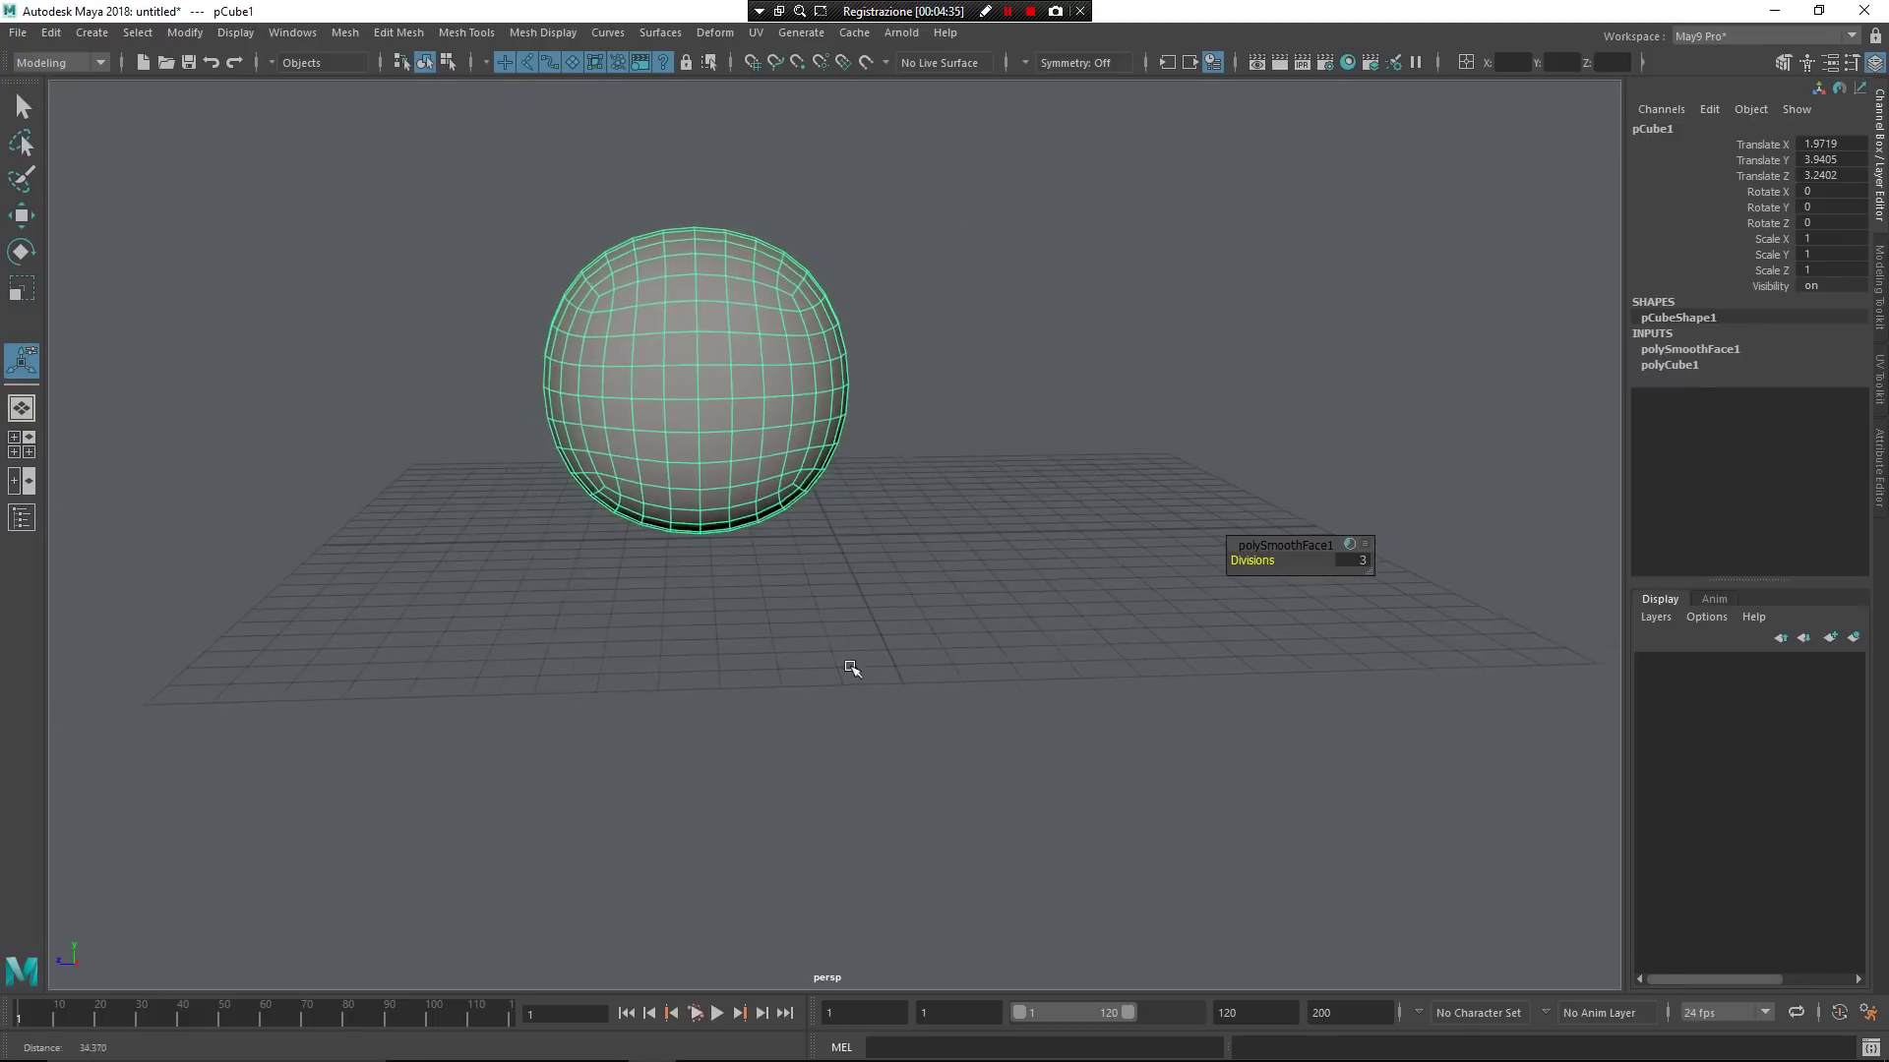
pyautogui.keyDown('alt'); pyautogui.moveTo(852, 669); pyautogui.dragTo(849, 744, button='middle'); pyautogui.keyUp('alt')
pyautogui.keyDown('shift'); pyautogui.moveTo(1000, 566); pyautogui.dragTo(847, 469, button='right'); pyautogui.keyUp('shift')
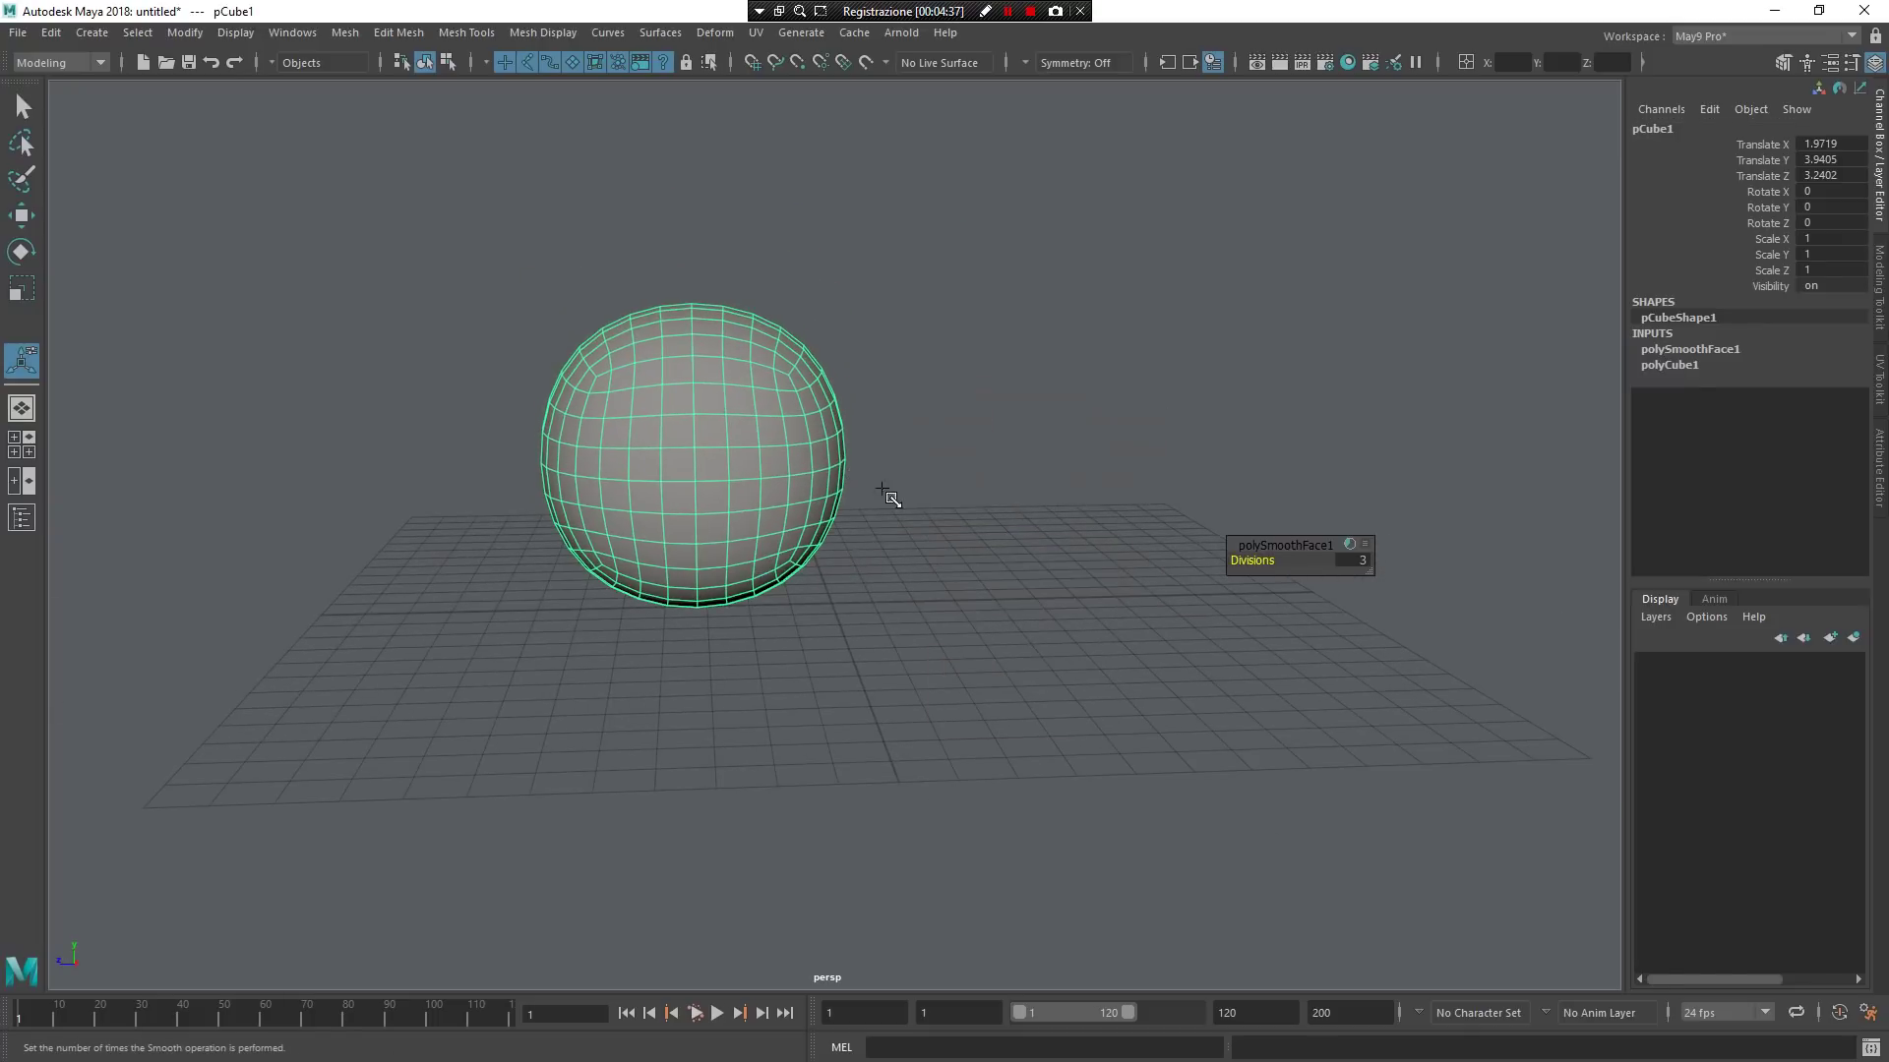
# Create a polygon plane about 13.99 units square beside the sphere, with 33 width and 33 height subdivisions
pyautogui.keyDown('shift'); pyautogui.moveTo(551, 606); pyautogui.dragTo(848, 624); pyautogui.keyUp('shift')
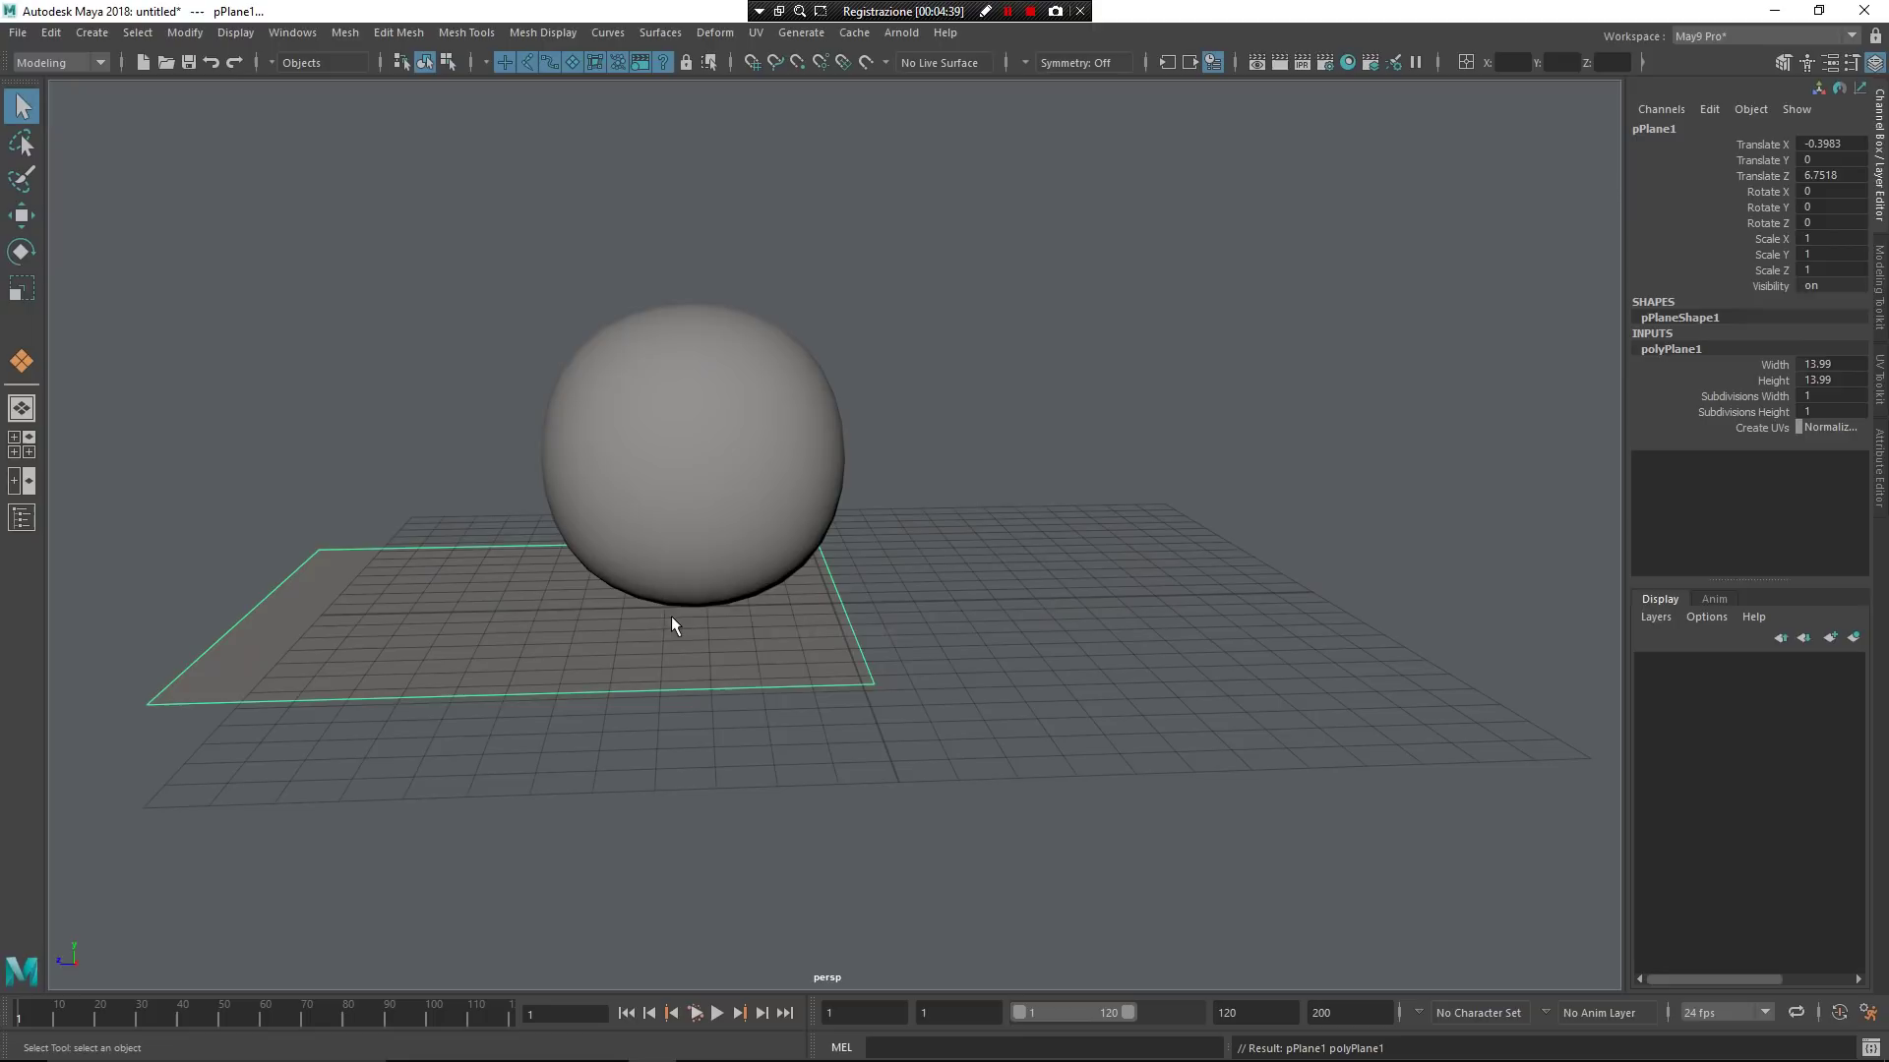
pyautogui.moveTo(1729, 393); pyautogui.dragTo(1725, 411)
pyautogui.moveTo(928, 414); pyautogui.dragTo(1190, 483, button='middle')
pyautogui.keyDown('alt'); pyautogui.moveTo(1190, 483); pyautogui.dragTo(1298, 561); pyautogui.keyUp('alt')
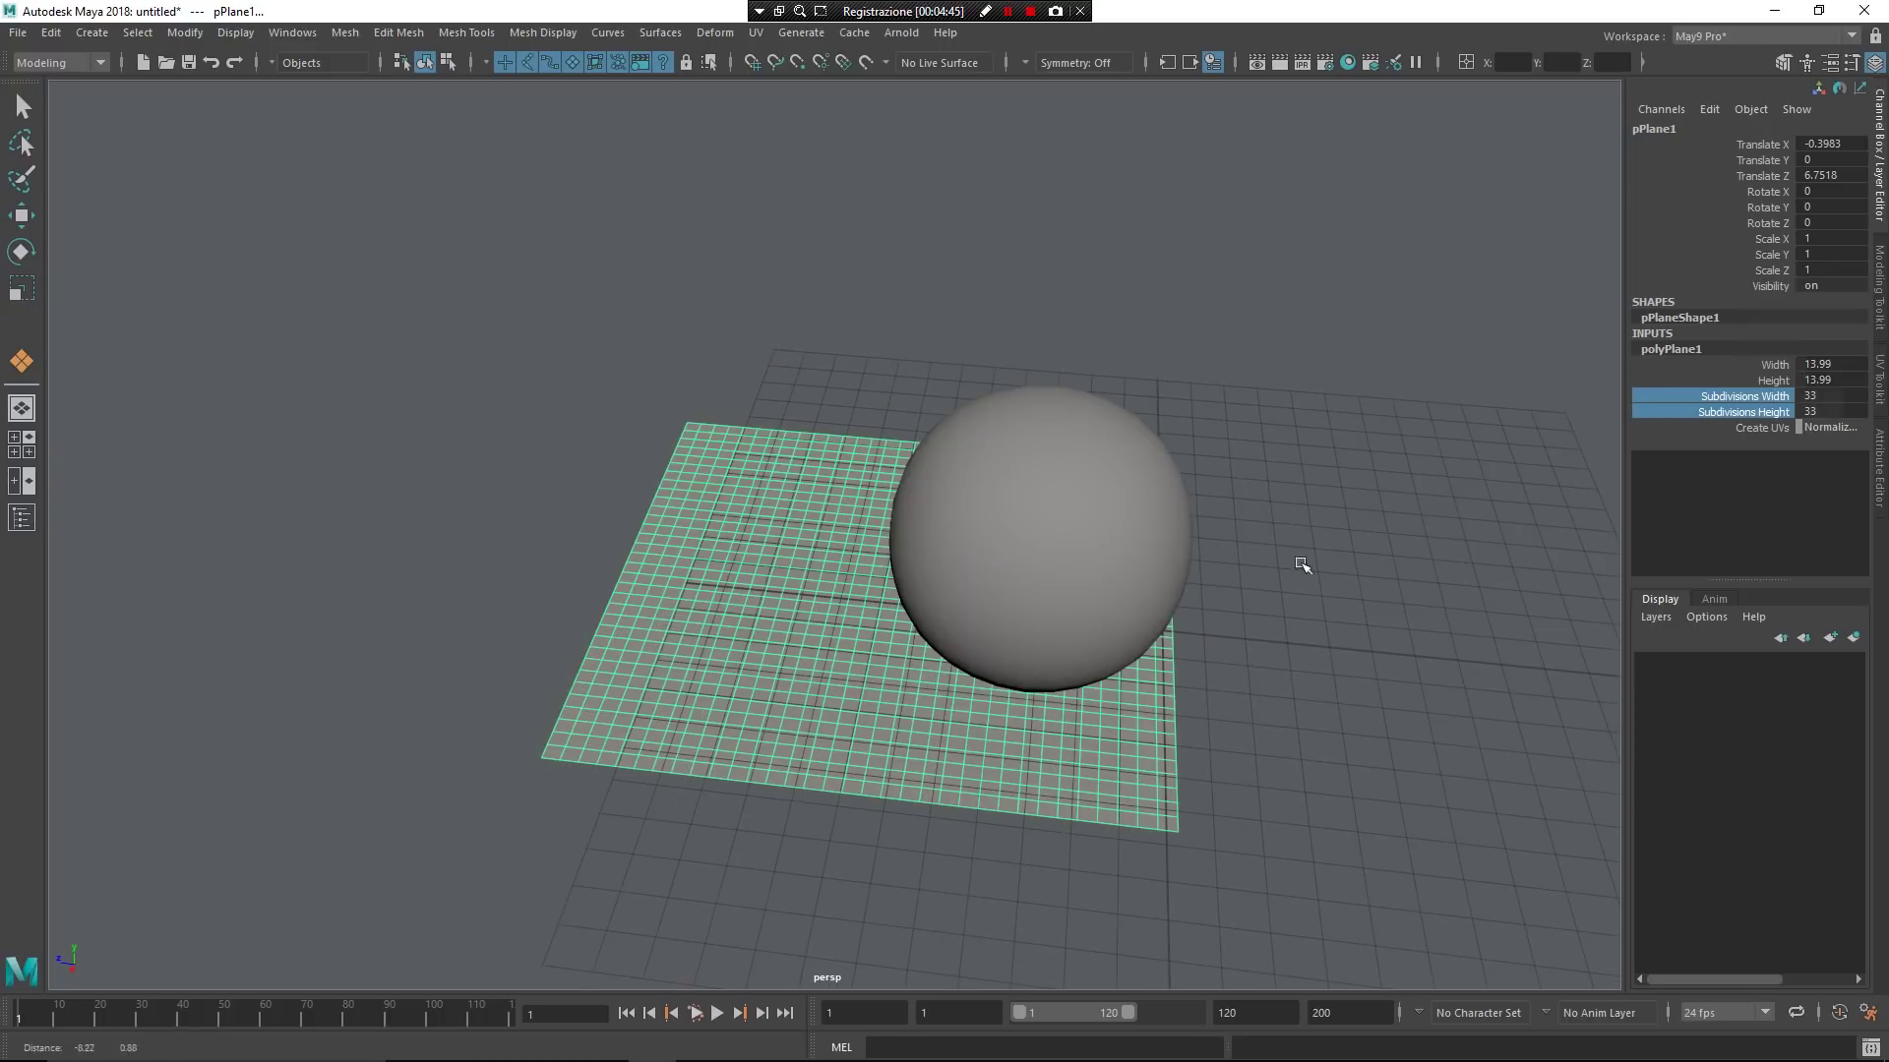
# Scale the plane uniformly down to about 0.68
pyautogui.press('w')
pyautogui.press('r')
pyautogui.moveTo(890, 594); pyautogui.dragTo(768, 593)
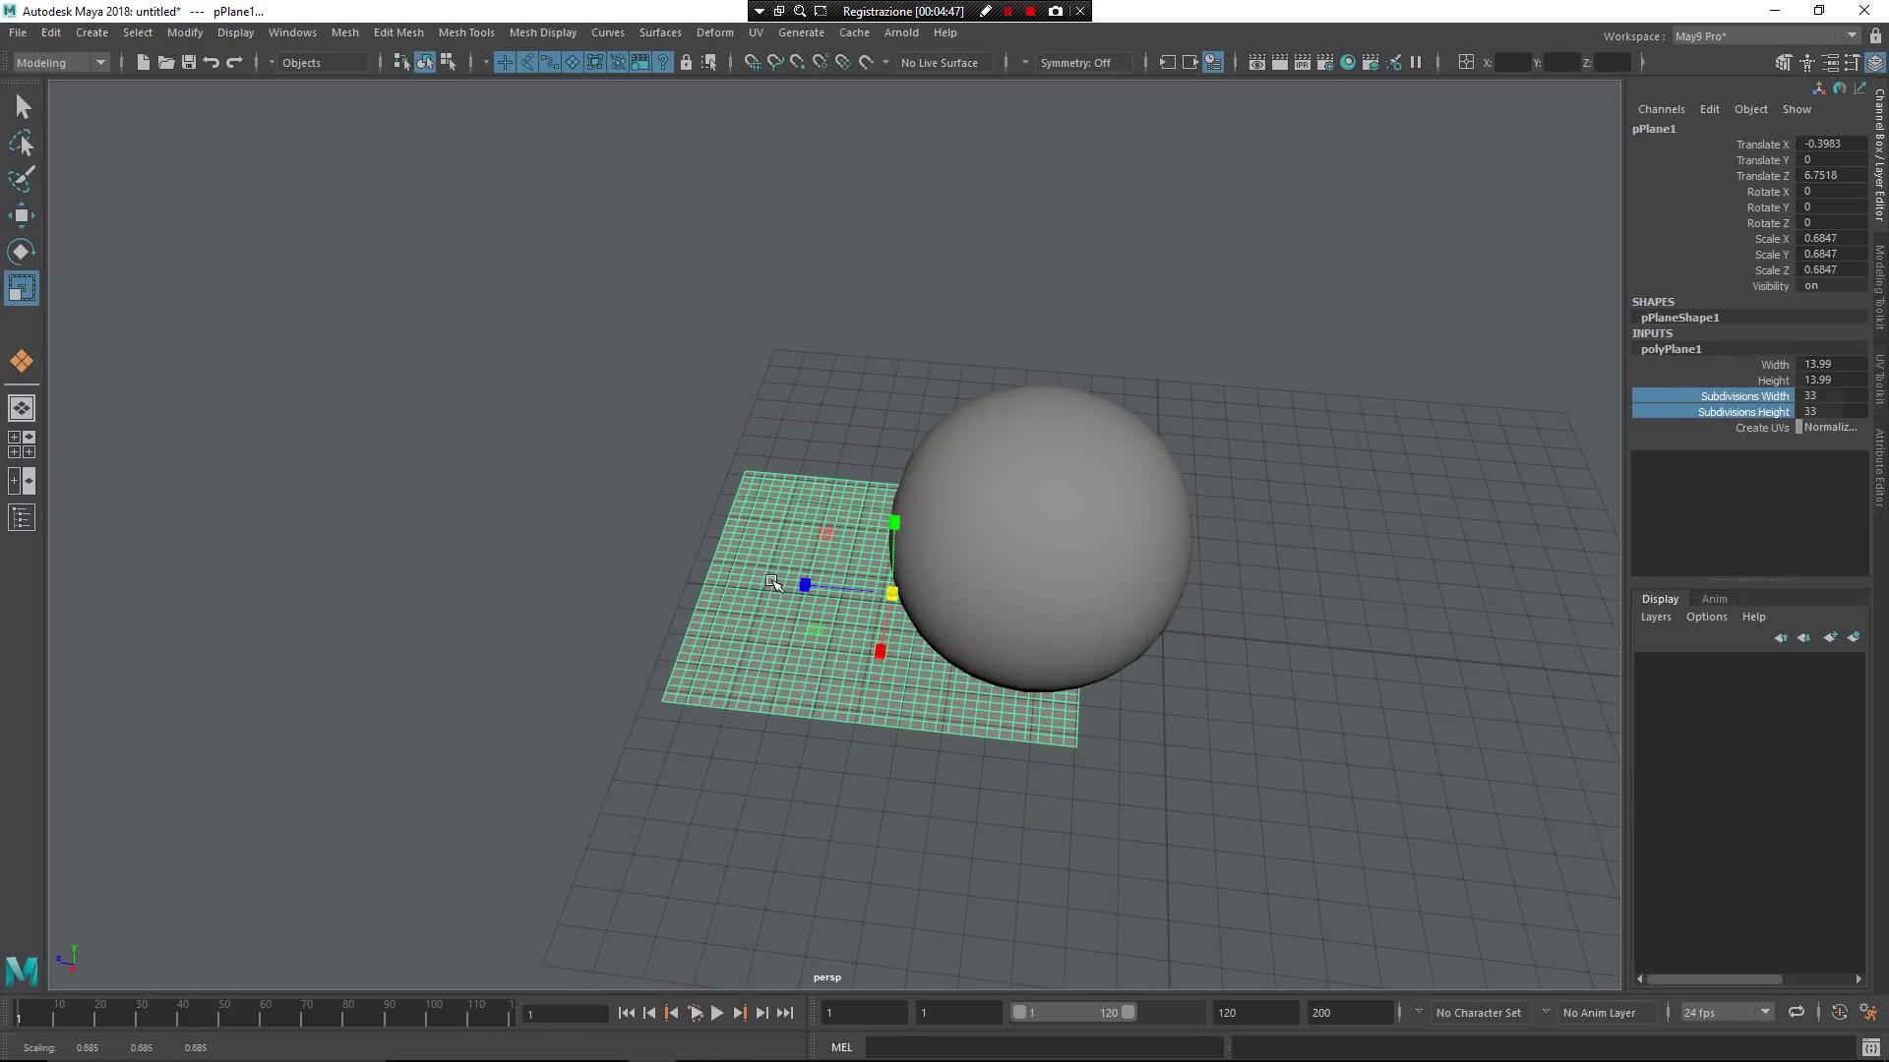
pyautogui.keyDown('alt'); pyautogui.moveTo(703, 747); pyautogui.dragTo(893, 698); pyautogui.keyUp('alt')
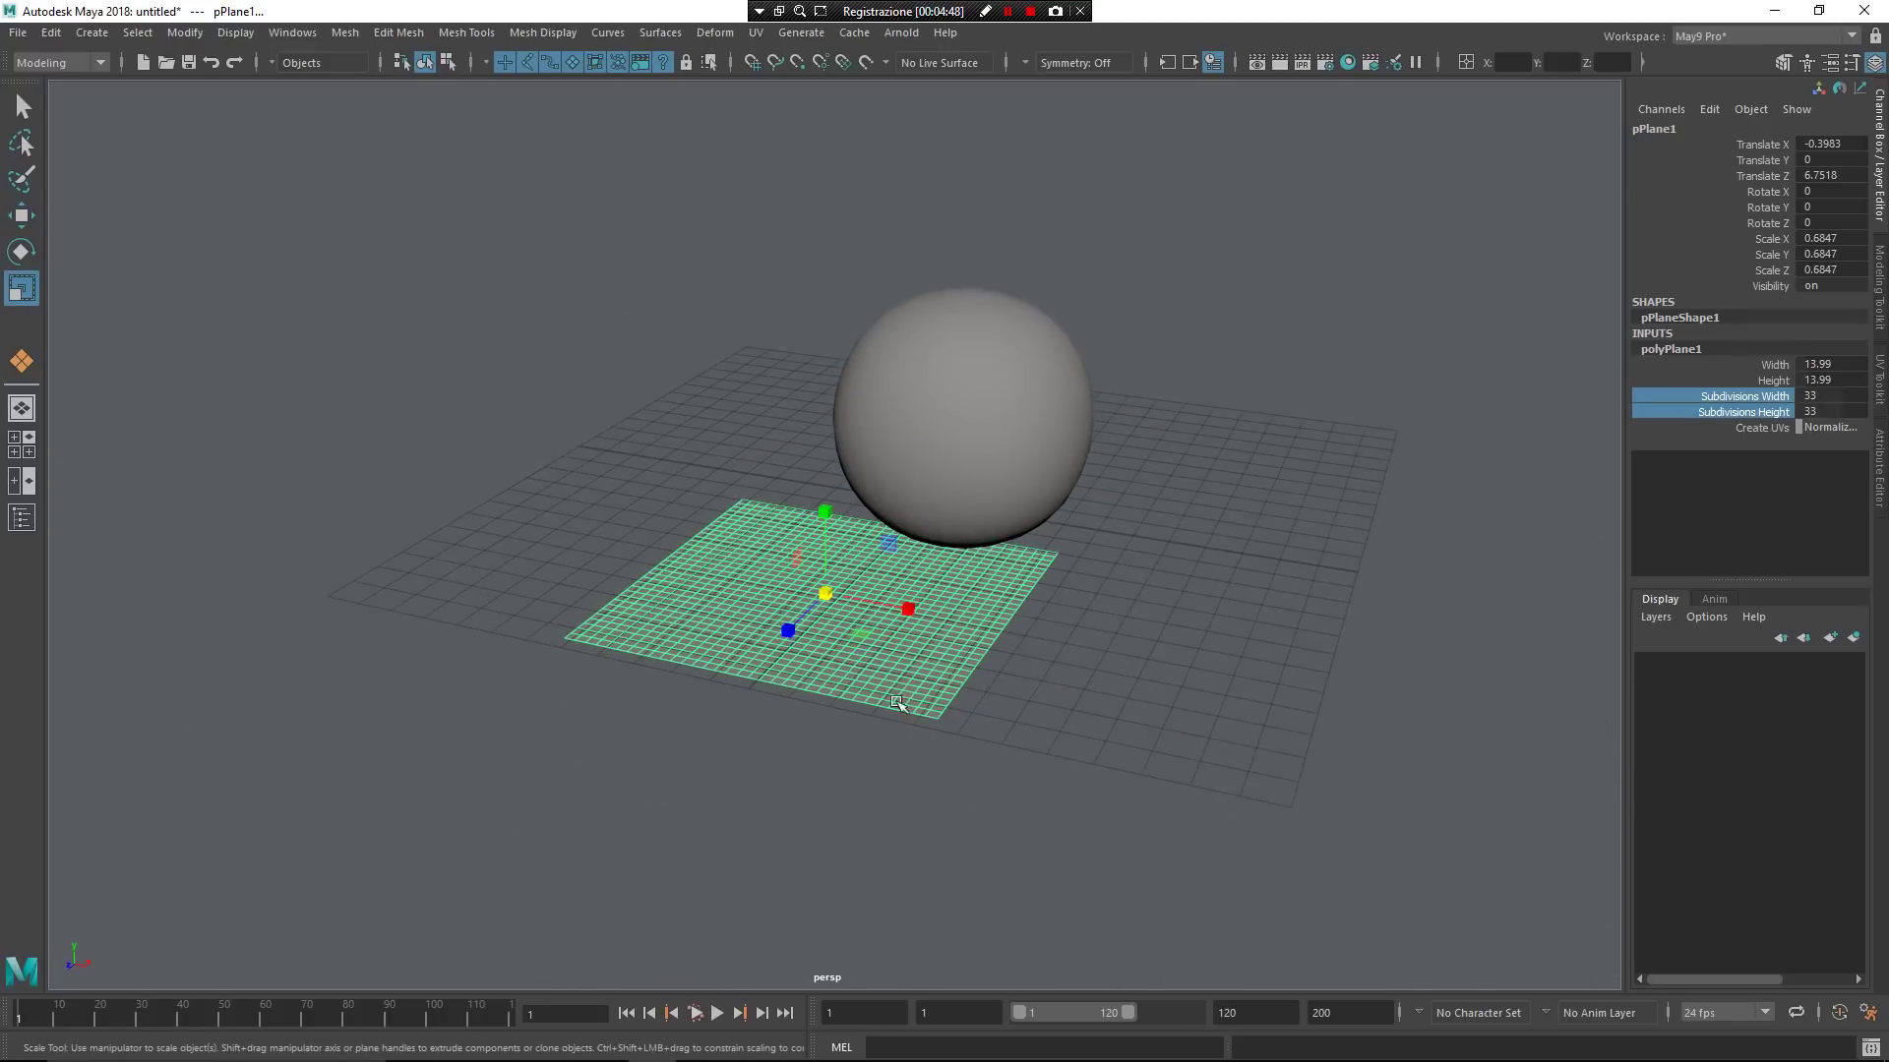
# Select all of the plane's vertices, apply Transform to them and offset them about 0.83 in local Z
pyautogui.keyDown('shift'); pyautogui.rightClick(976, 599); pyautogui.keyUp('shift')
pyautogui.click(994, 981)
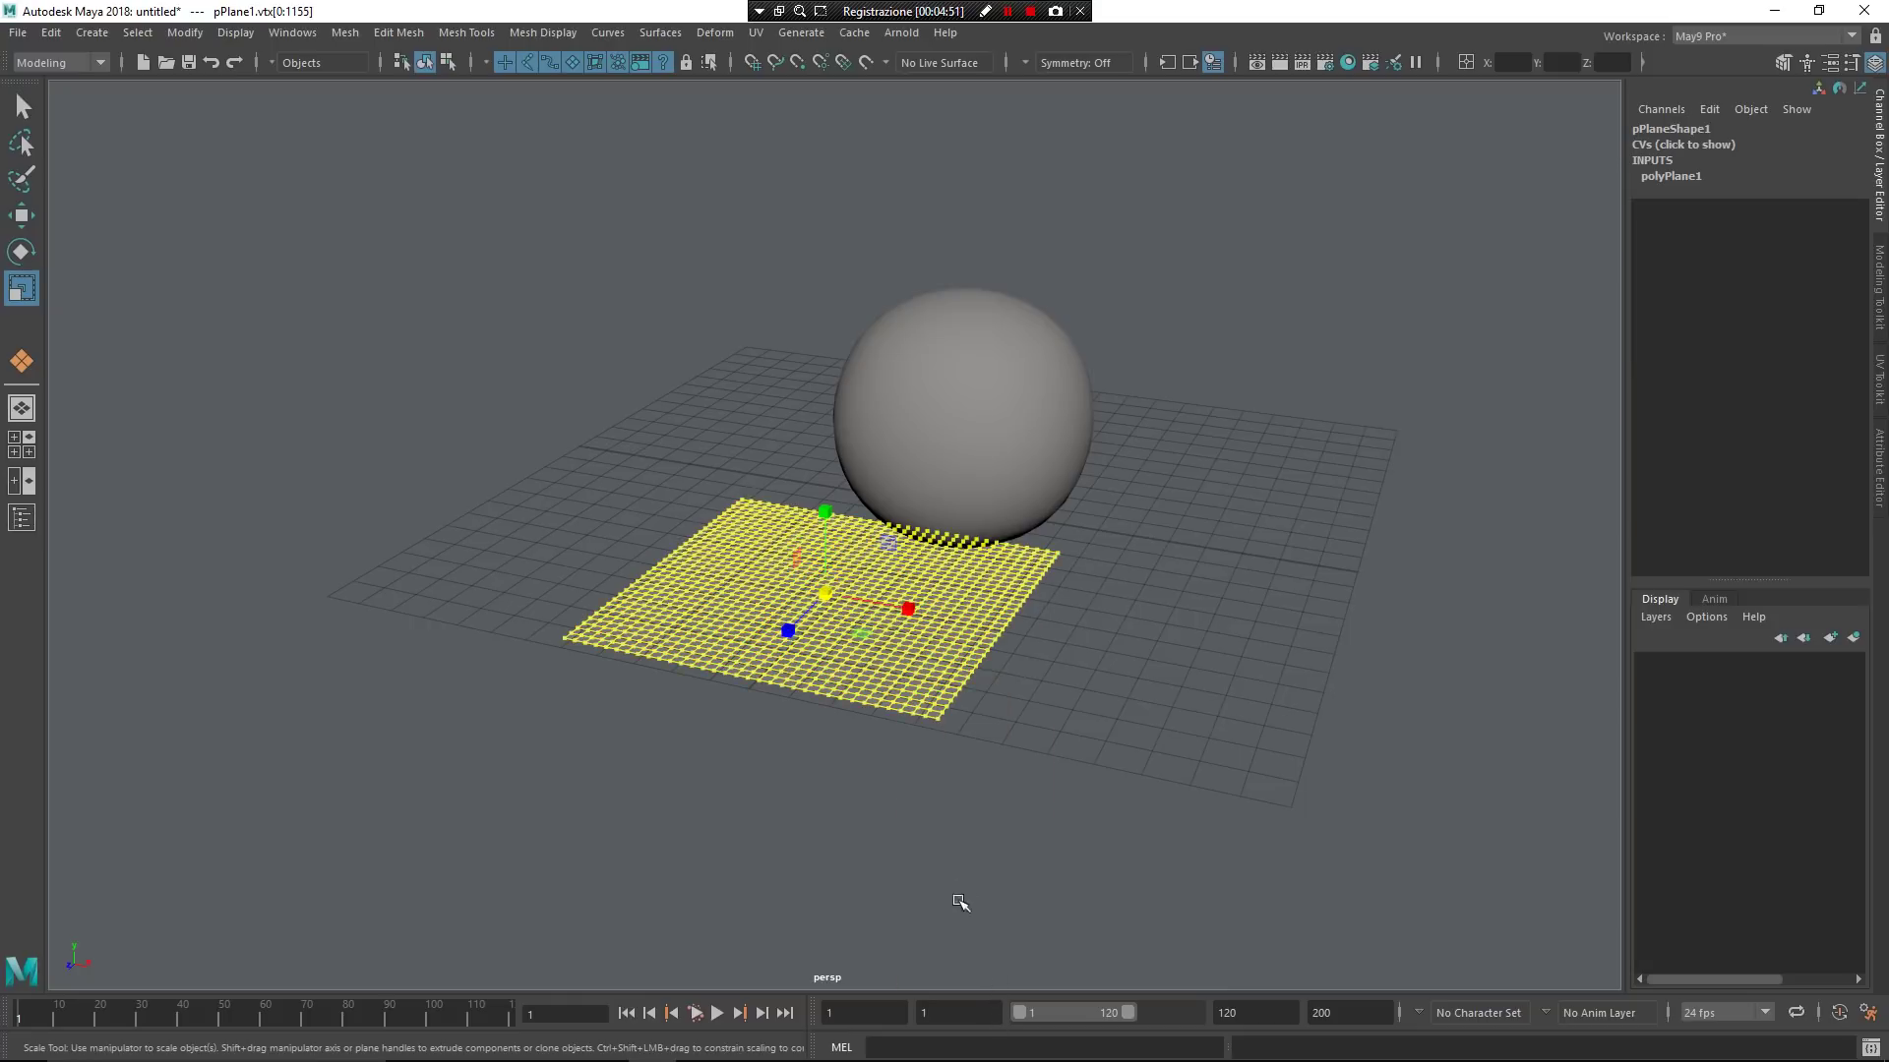
pyautogui.keyDown('alt'); pyautogui.moveTo(957, 898); pyautogui.dragTo(1079, 914); pyautogui.keyUp('alt')
pyautogui.scroll(2, 1072, 885)
pyautogui.keyDown('shift'); pyautogui.rightClick(1007, 669); pyautogui.keyUp('shift')
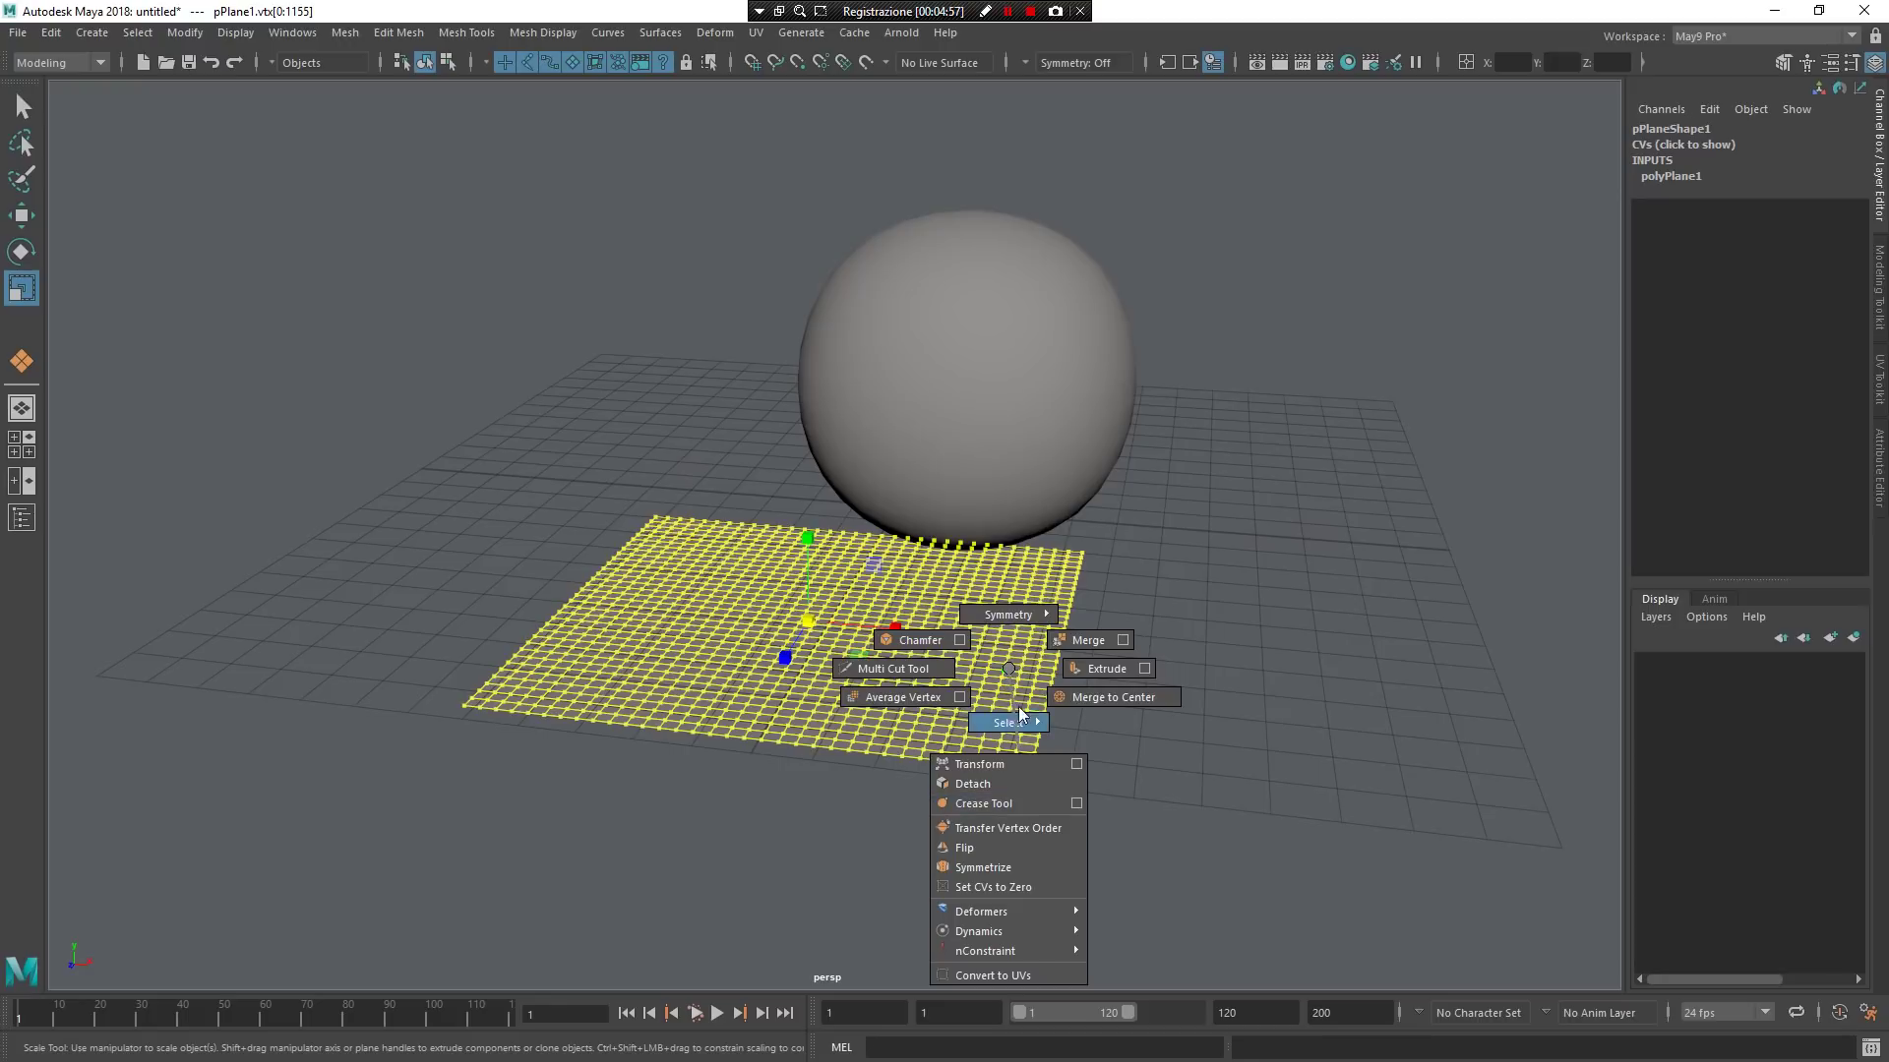
pyautogui.click(1024, 763)
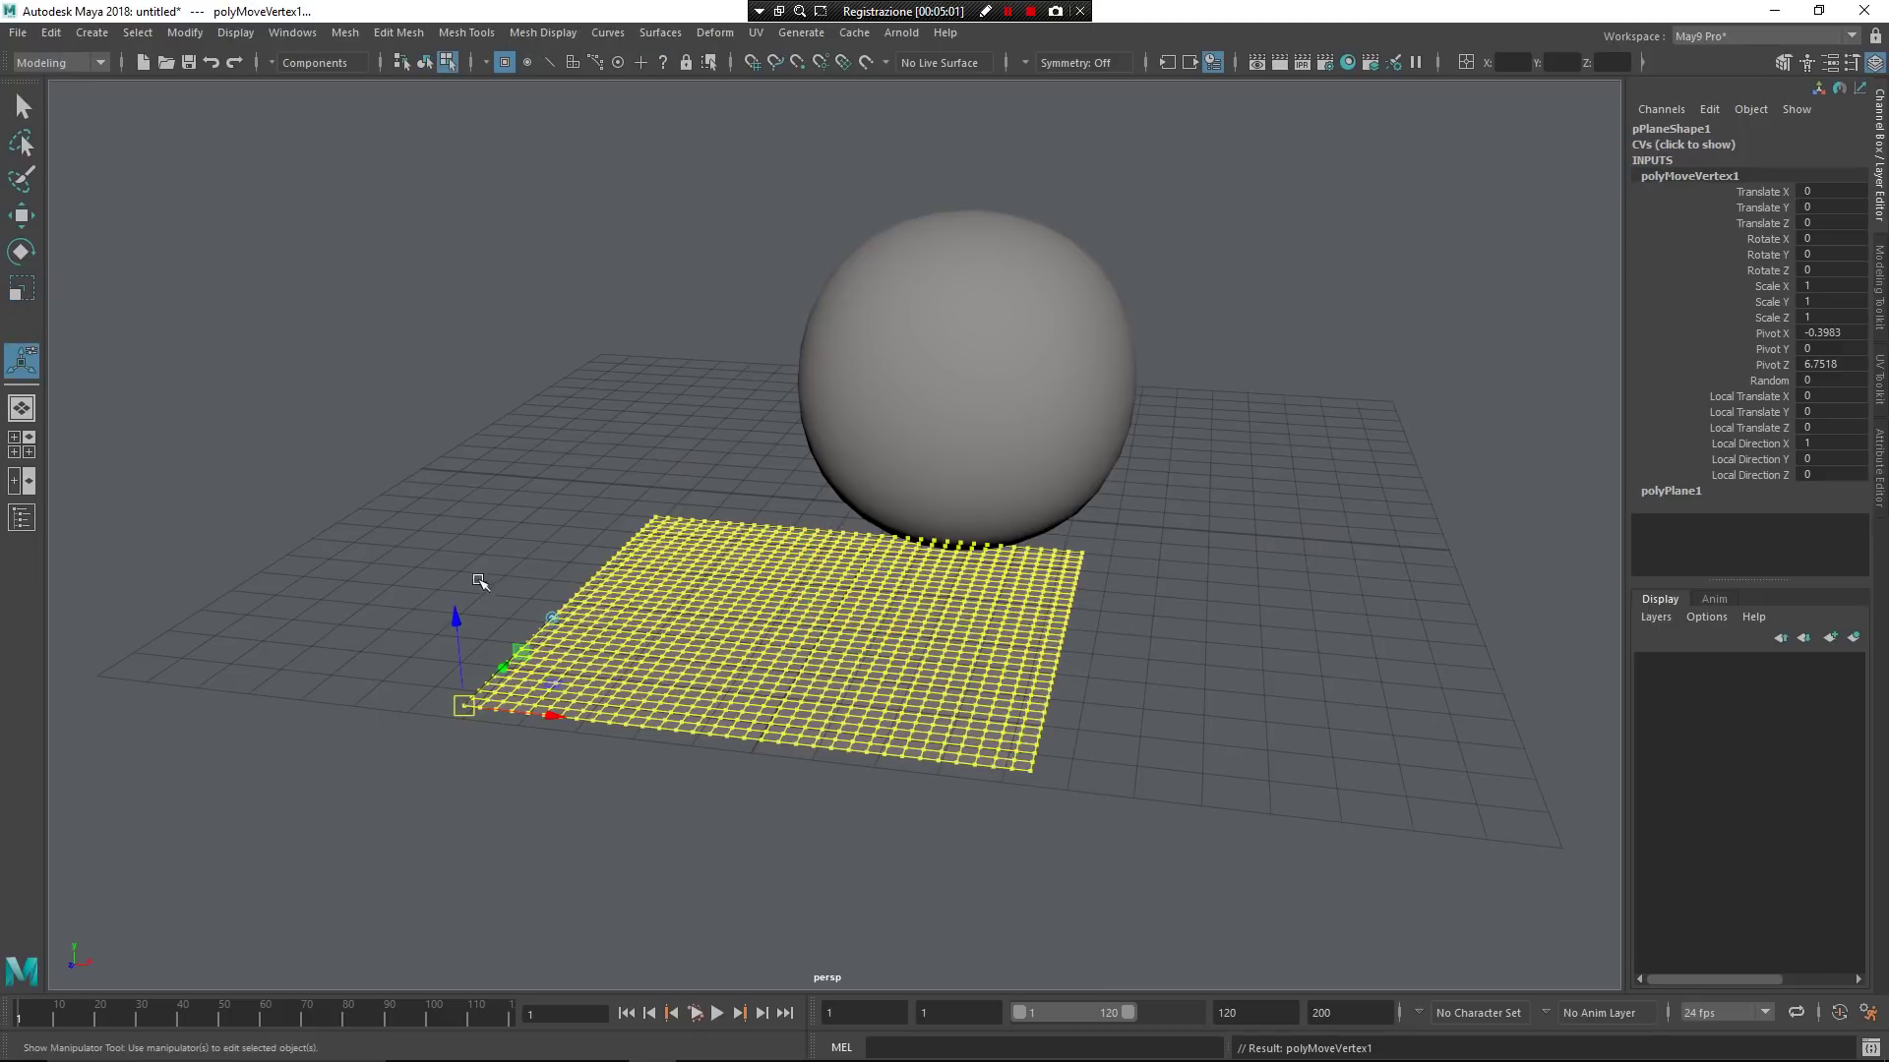
pyautogui.moveTo(457, 620); pyautogui.dragTo(453, 577)
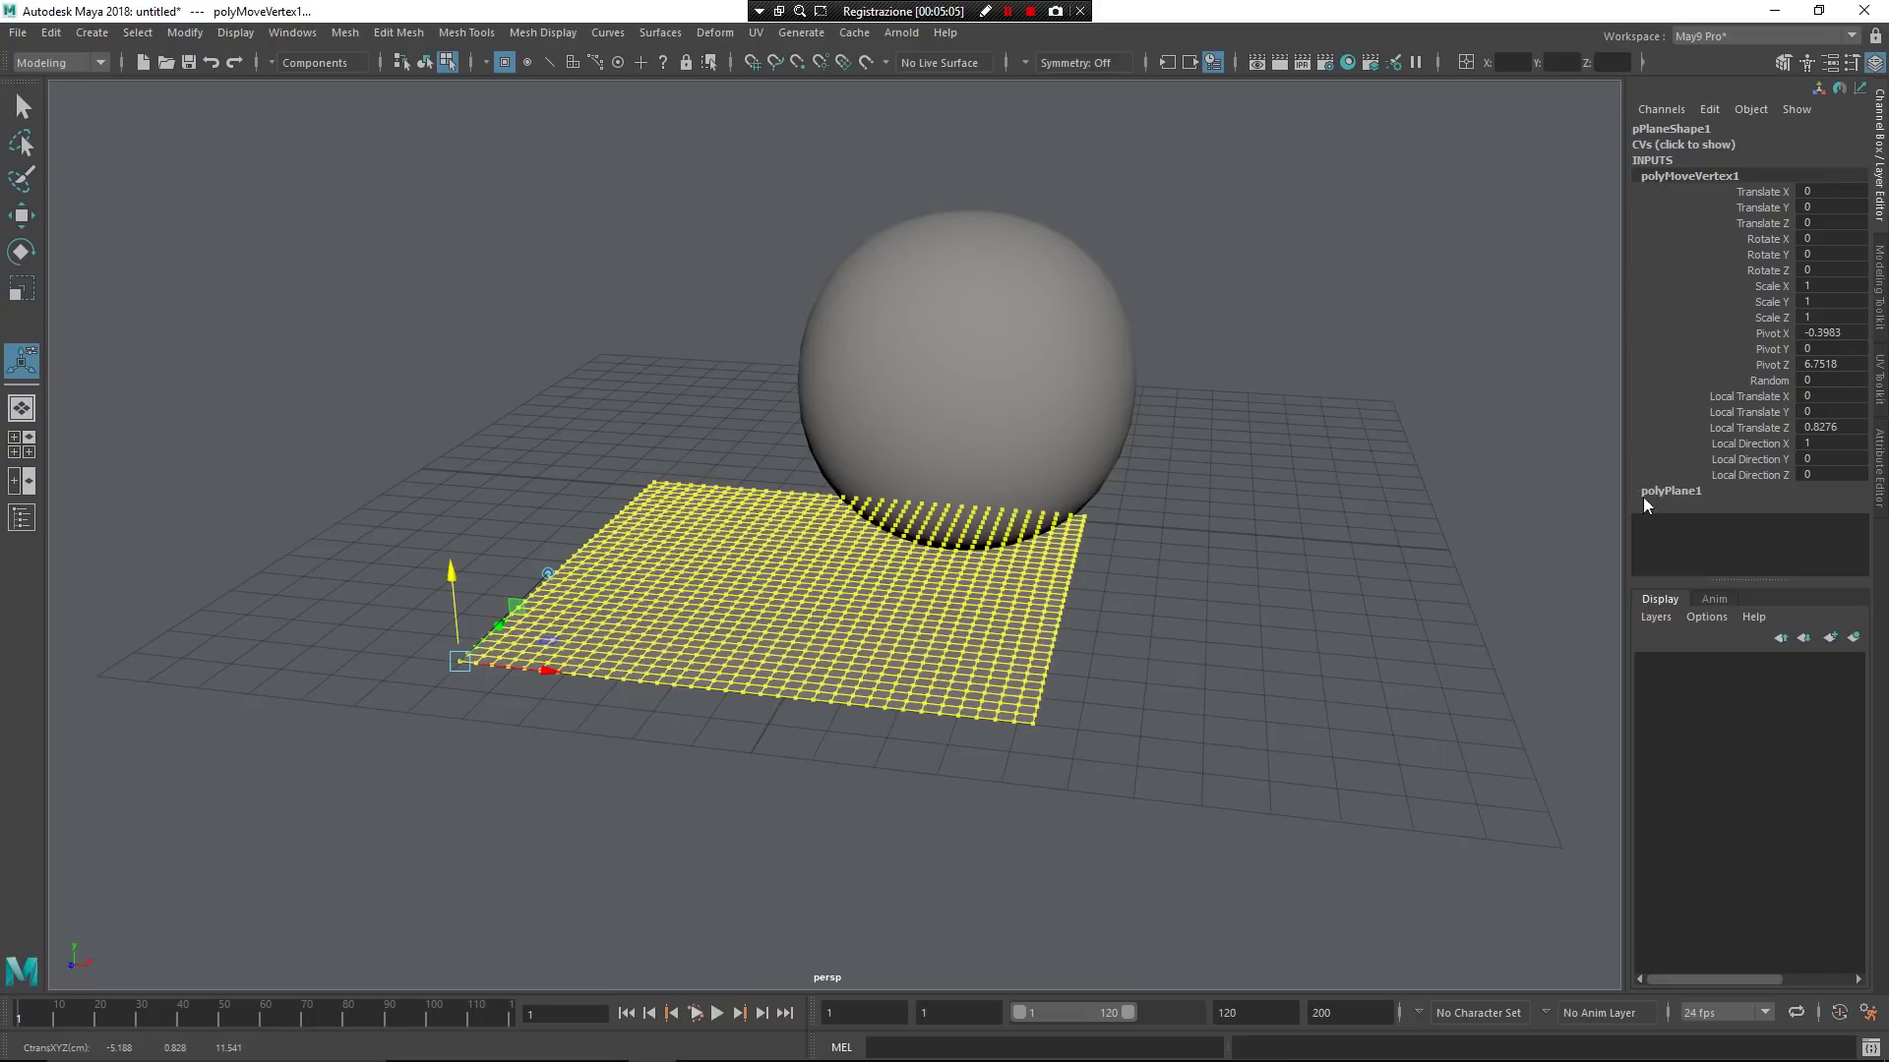
# Set the vertex transform's Random value to 0.66 to roughen the plane
pyautogui.click(1761, 379)
pyautogui.moveTo(1022, 344); pyautogui.dragTo(1170, 344, button='middle')
pyautogui.keyDown('alt'); pyautogui.moveTo(1303, 483); pyautogui.dragTo(1145, 526); pyautogui.keyUp('alt')
pyautogui.moveTo(897, 476); pyautogui.dragTo(983, 448, button='right')
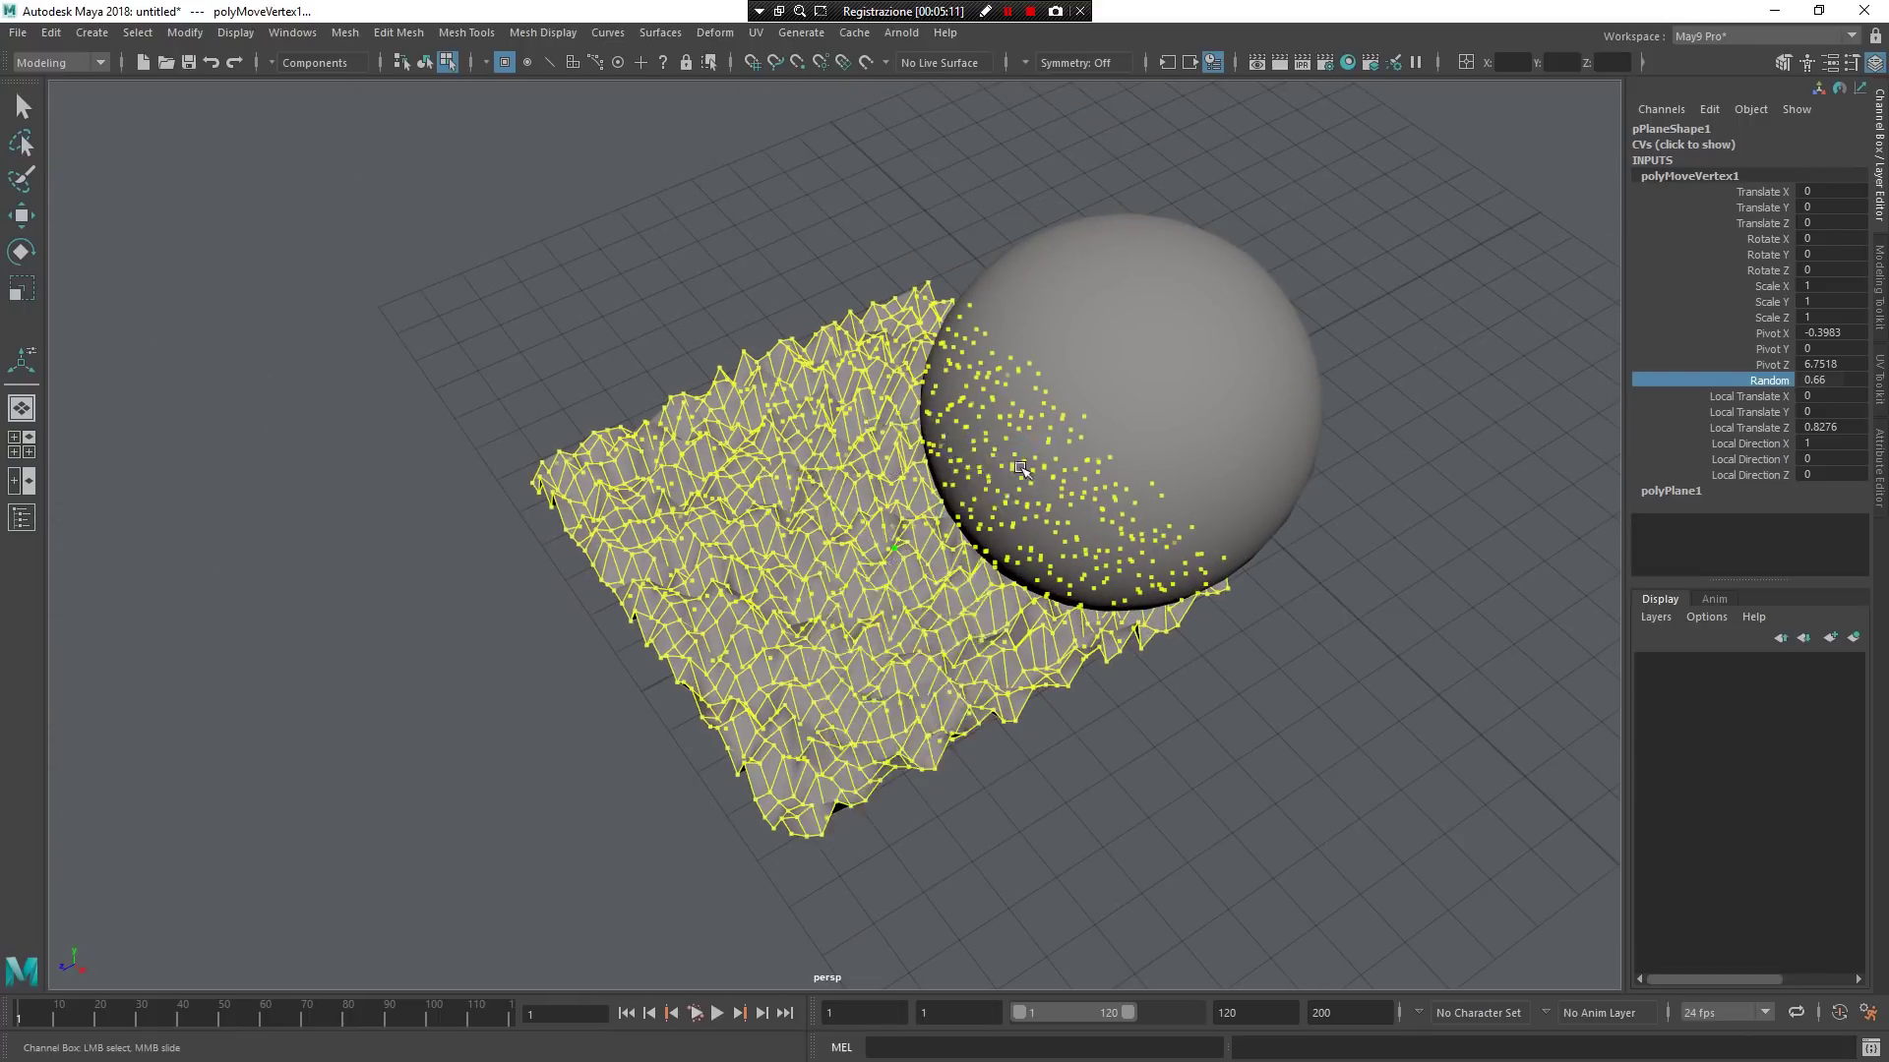
# Move the jagged plane through the middle of the sphere, at about X 2.31, Y 3.56, Z 3.20
pyautogui.keyDown('alt'); pyautogui.moveTo(1247, 741); pyautogui.dragTo(1000, 633); pyautogui.keyUp('alt')
pyautogui.press('q')
pyautogui.press('w')
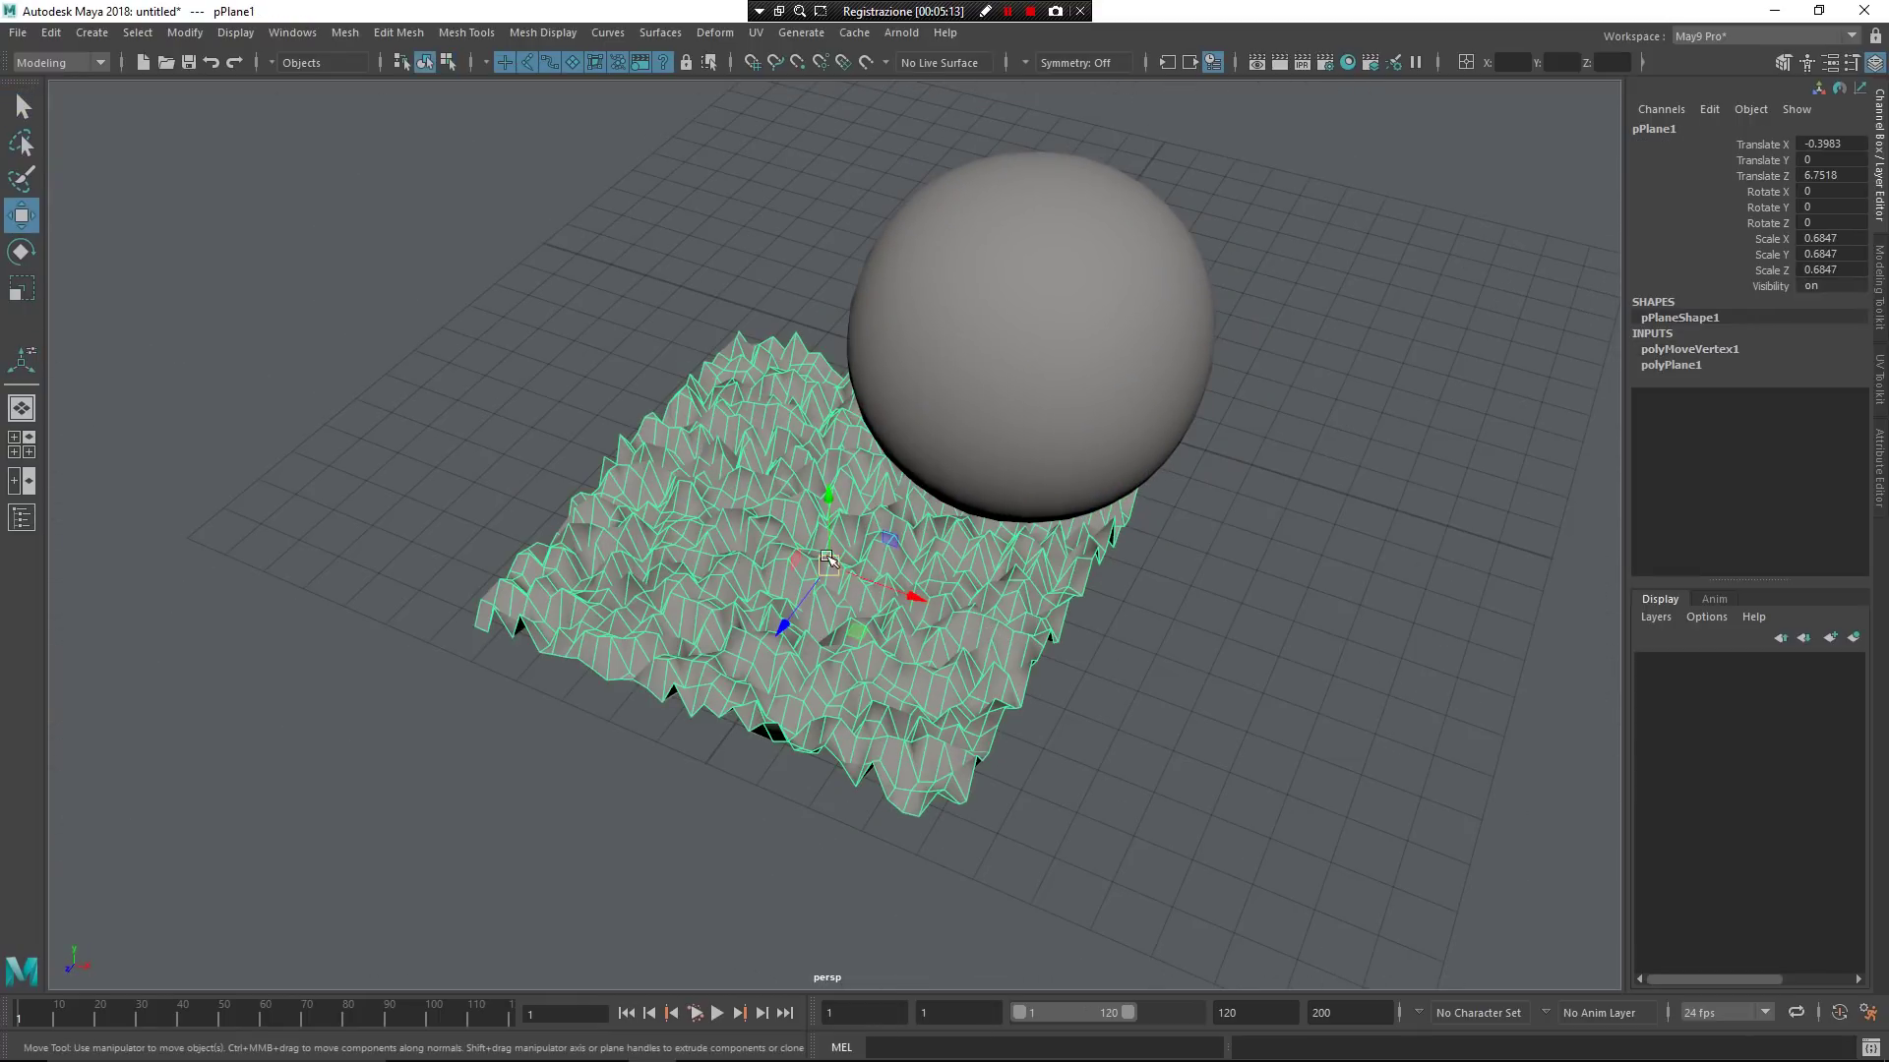
pyautogui.moveTo(831, 558); pyautogui.dragTo(1020, 410)
pyautogui.keyDown('alt'); pyautogui.moveTo(1013, 418); pyautogui.dragTo(1229, 317); pyautogui.keyUp('alt')
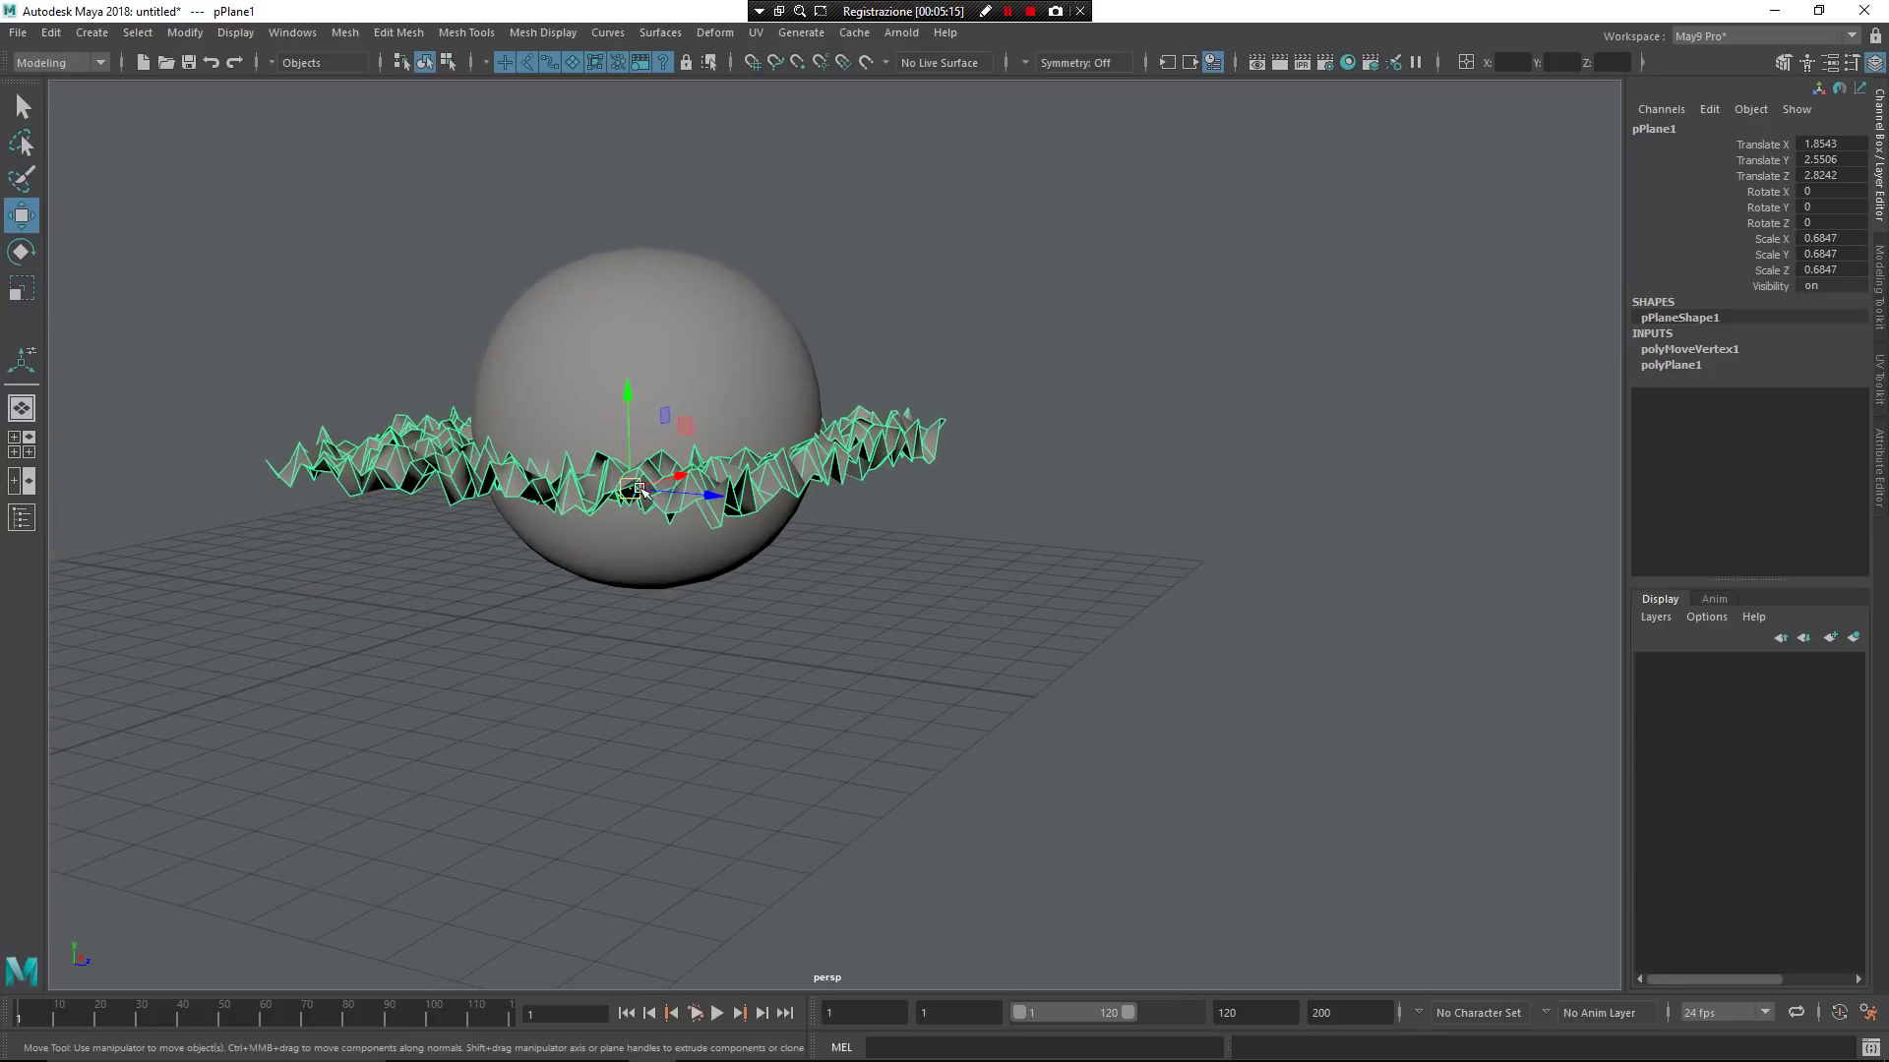
pyautogui.keyDown('alt'); pyautogui.moveTo(647, 491); pyautogui.dragTo(683, 529); pyautogui.keyUp('alt')
pyautogui.moveTo(525, 532); pyautogui.dragTo(552, 477)
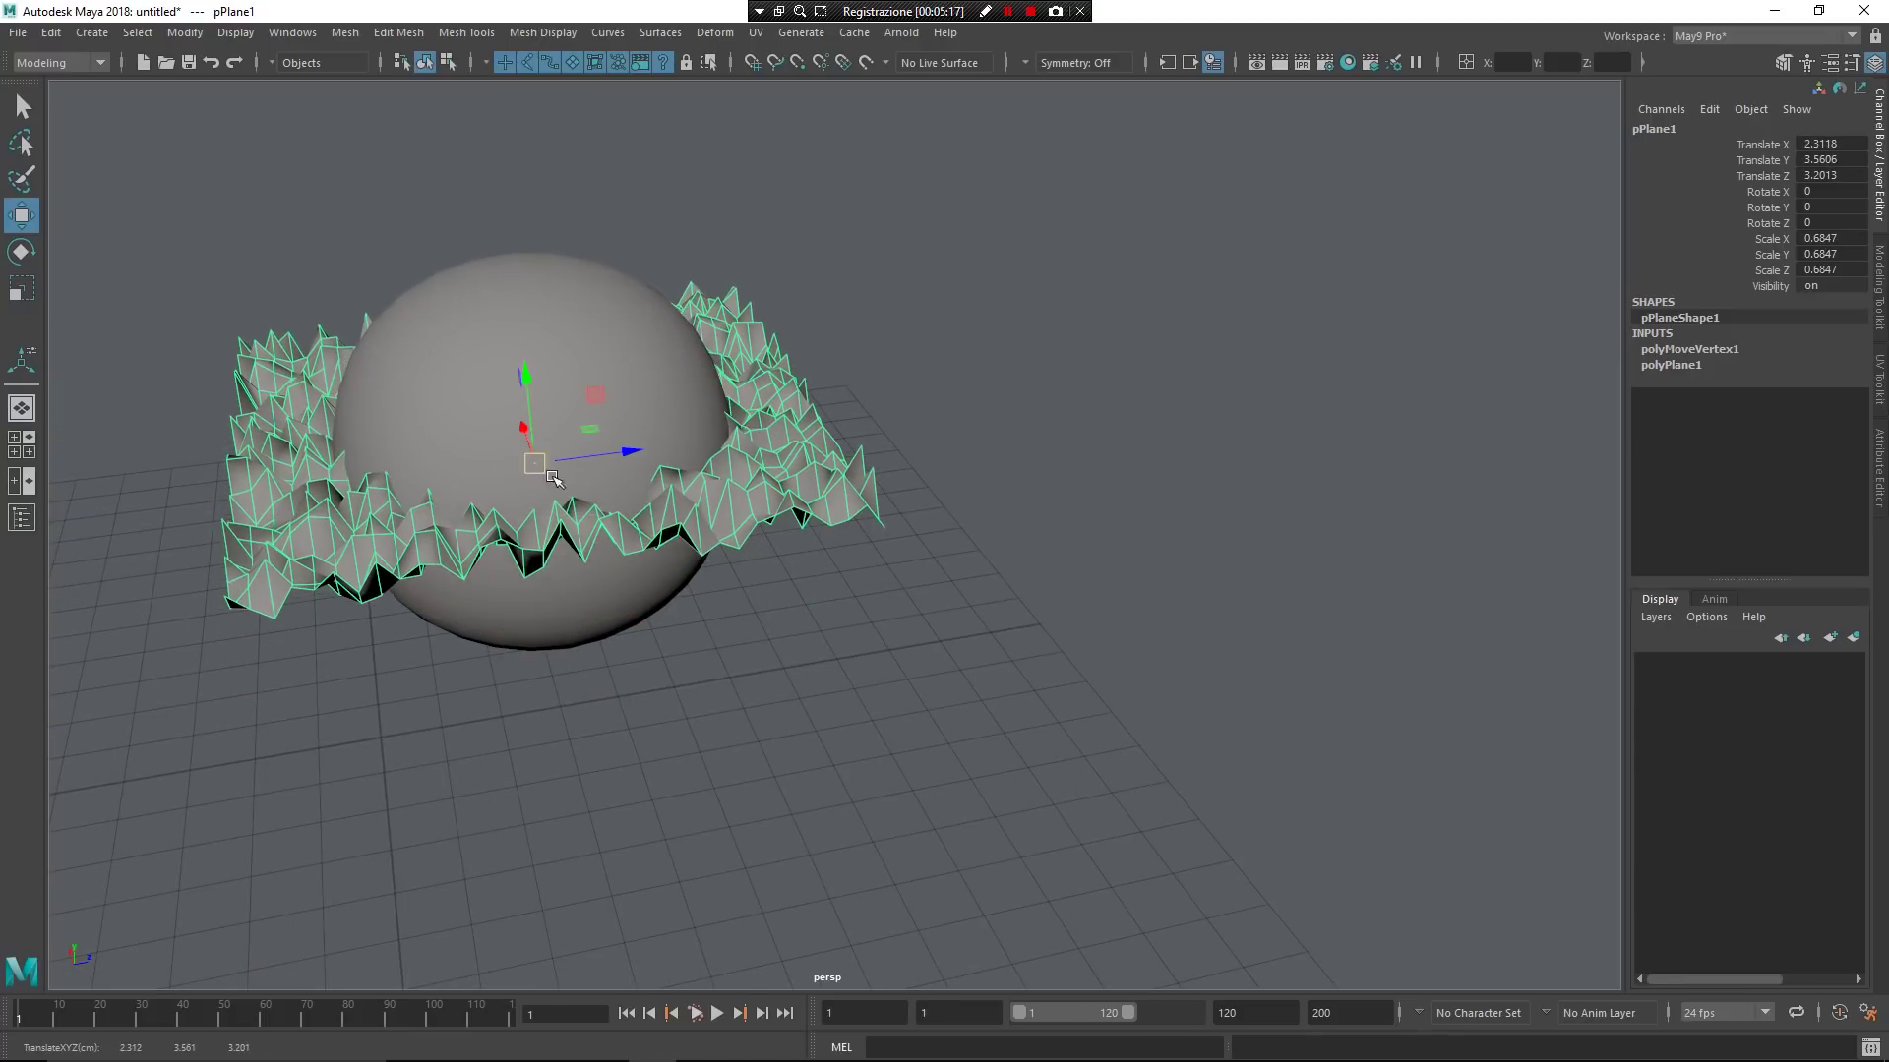
# Select the sphere first and the jagged plane second, and run a single Plane Cut
pyautogui.click(678, 352)
pyautogui.keyDown('shift'); pyautogui.click(843, 465); pyautogui.keyUp('shift')
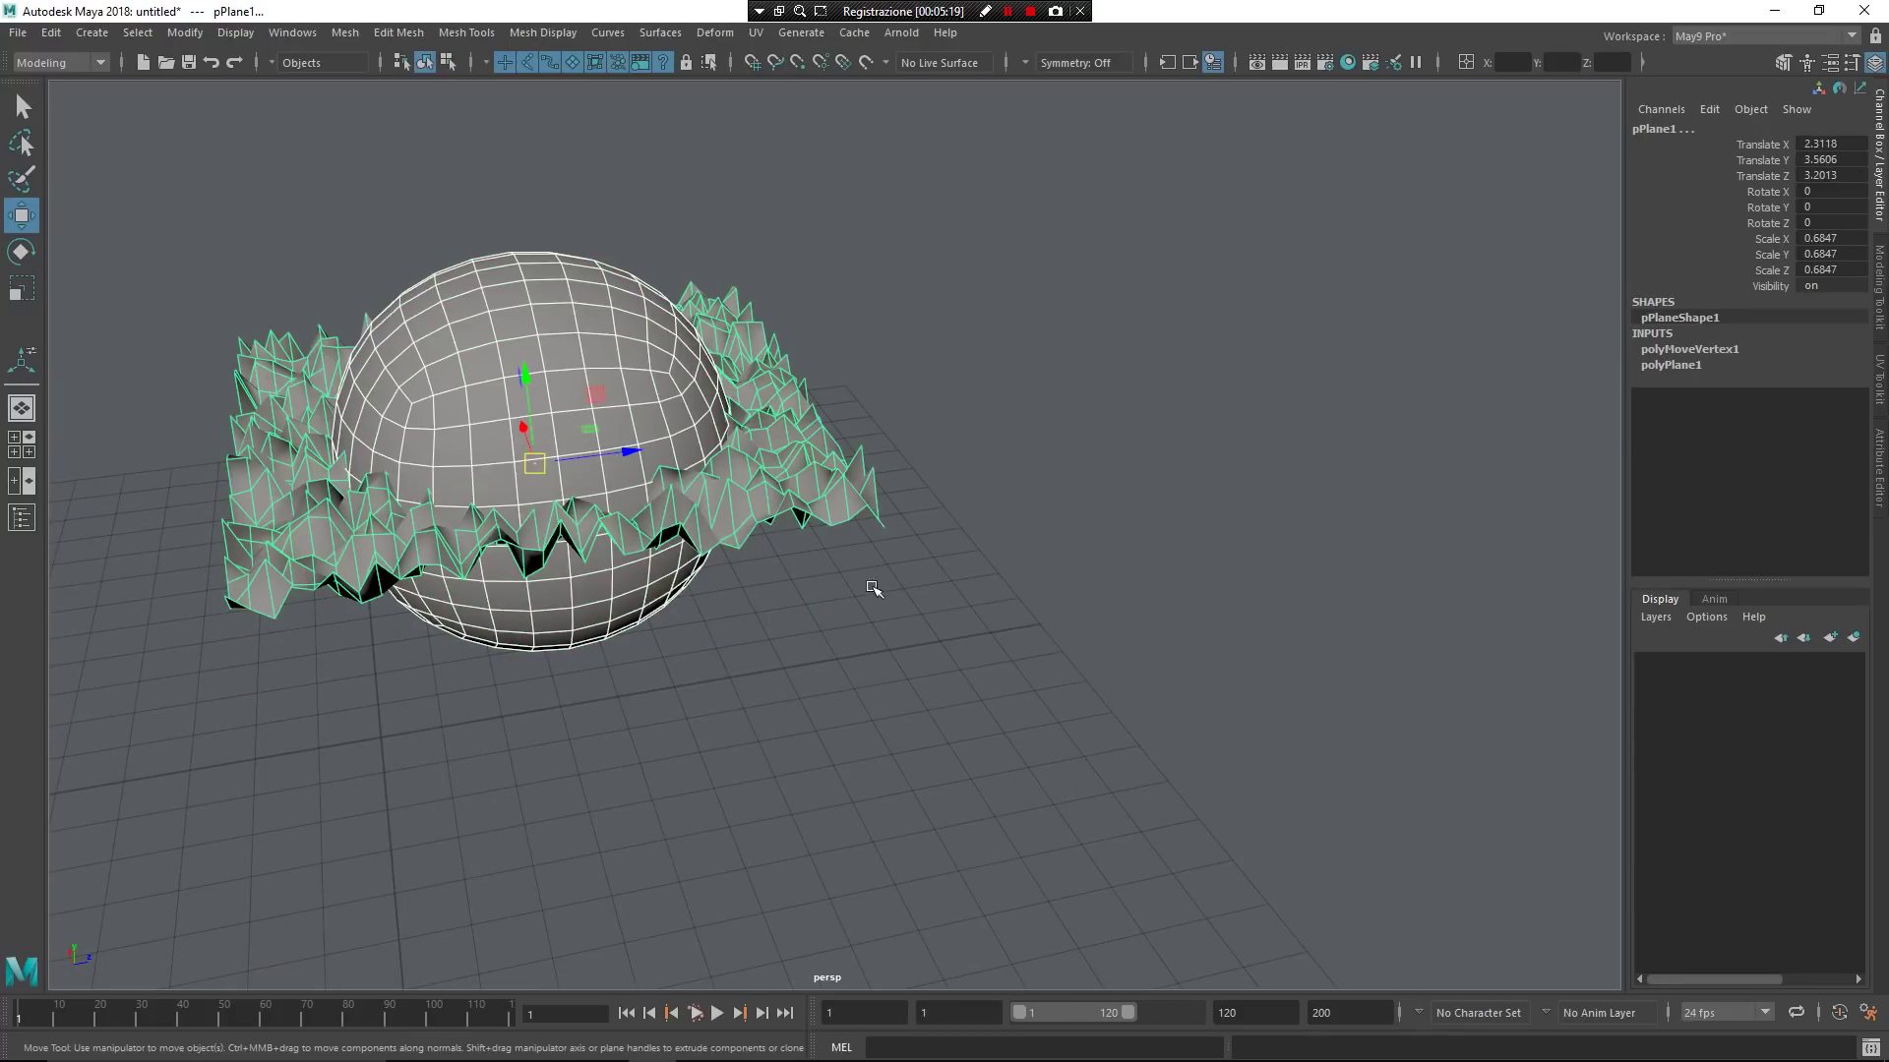
pyautogui.keyDown('shift'); pyautogui.rightClick(1028, 477); pyautogui.keyUp('shift')
pyautogui.keyDown('shift'); pyautogui.moveTo(1021, 477); pyautogui.dragTo(896, 522, button='right'); pyautogui.keyUp('shift')
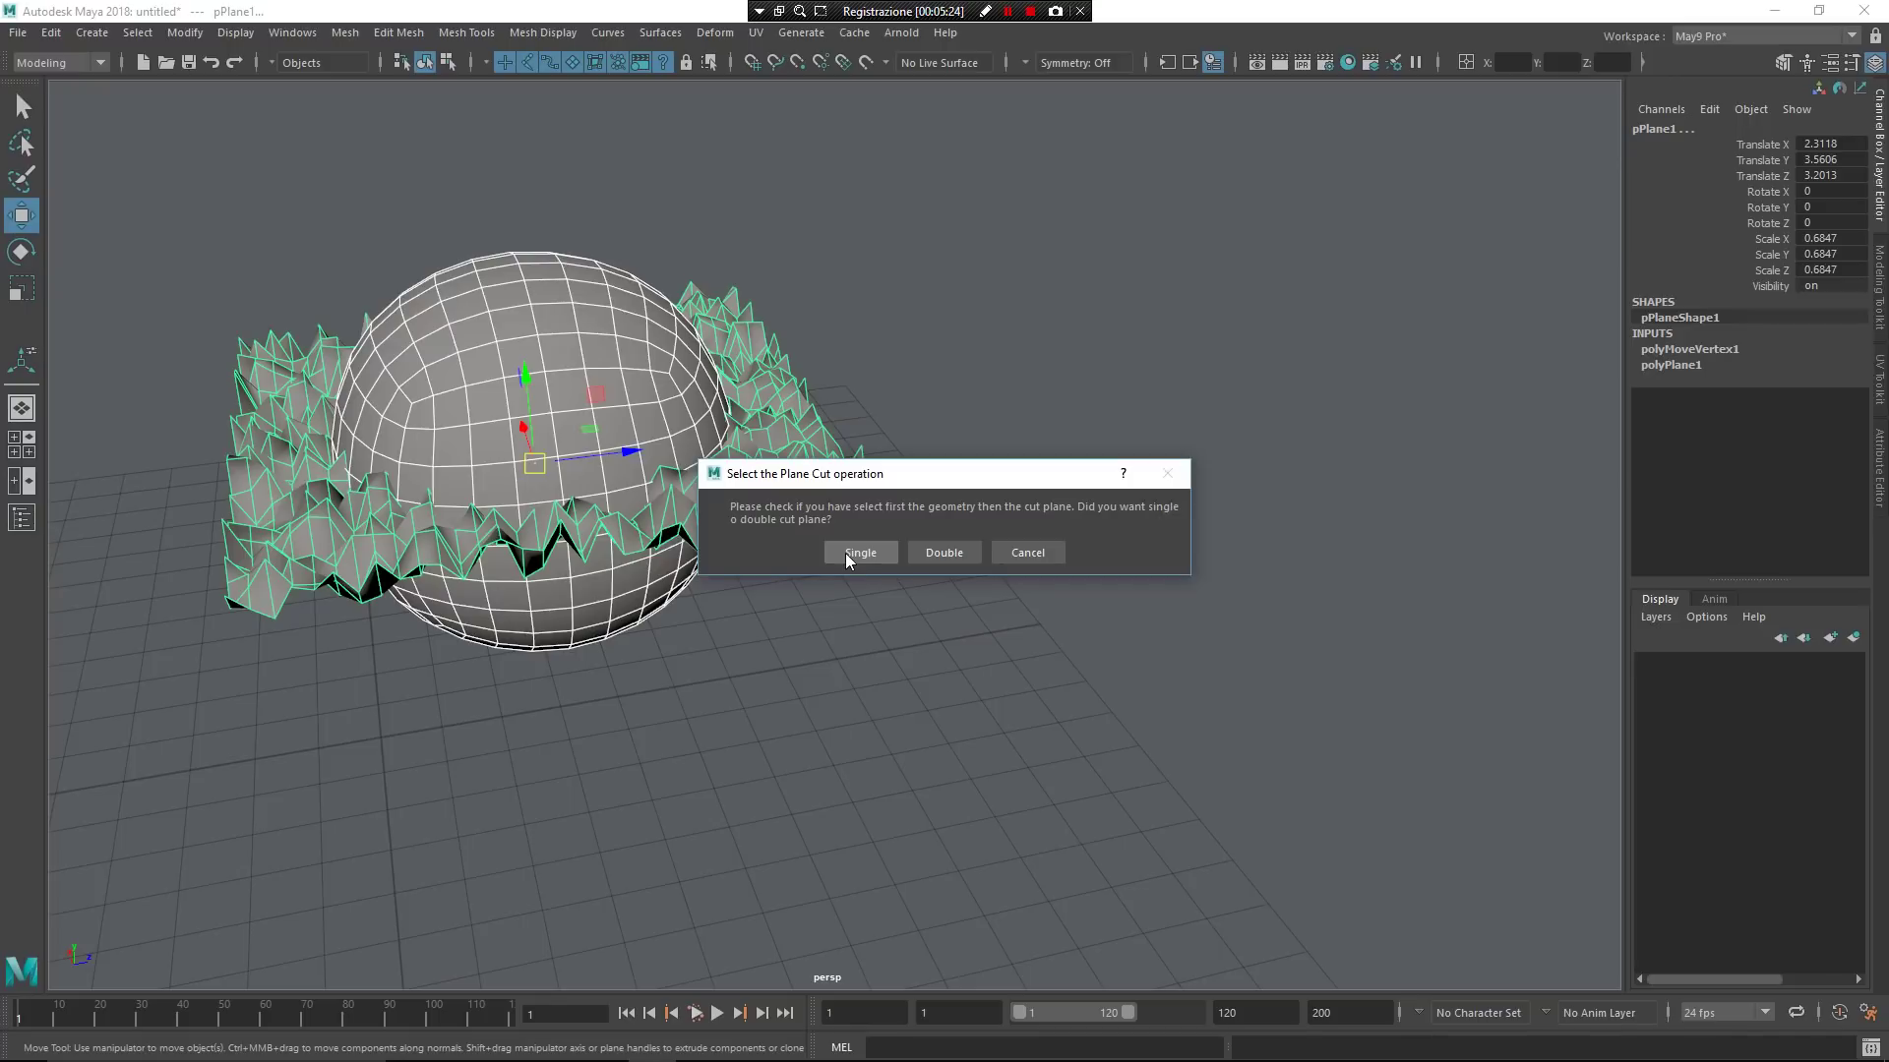
pyautogui.click(850, 552)
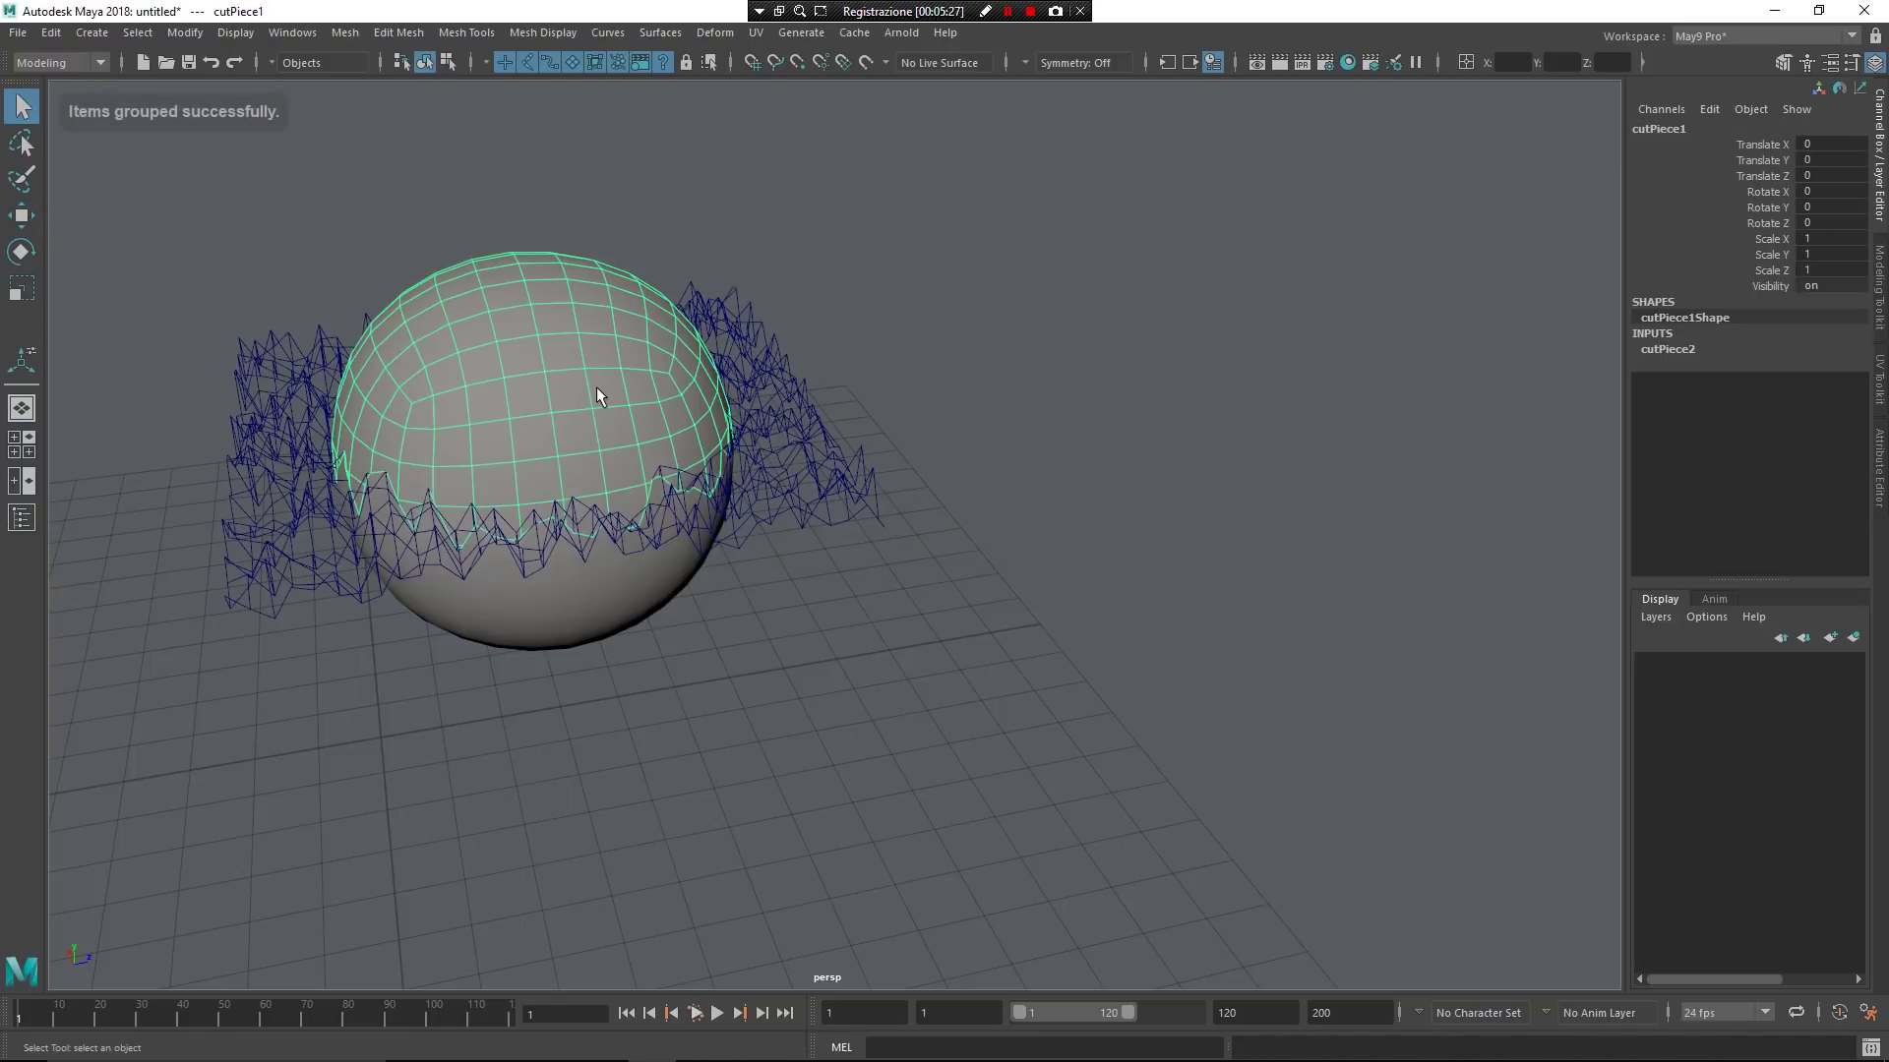
# Raise the upper cut piece above the cutting plane and lower the bottom piece to about Y -1.72
pyautogui.press('w')
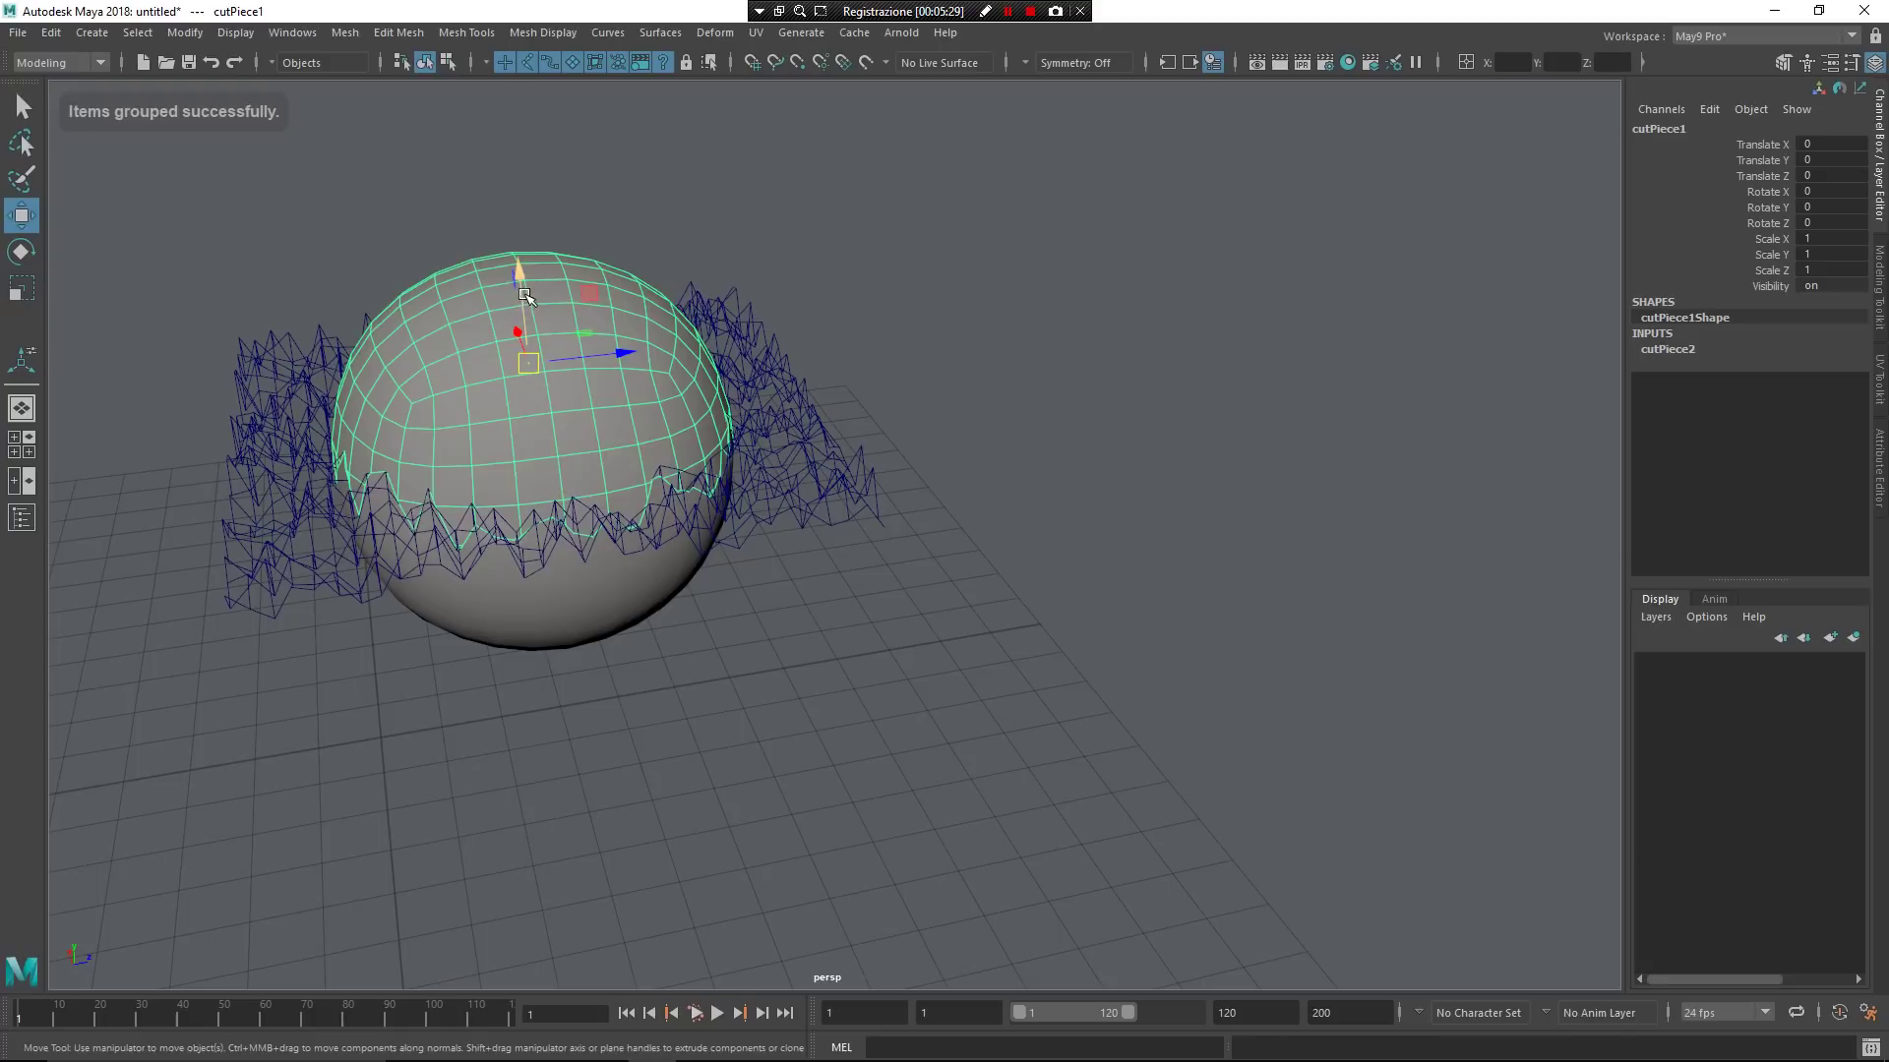
pyautogui.moveTo(536, 295); pyautogui.dragTo(518, 164)
pyautogui.keyDown('alt'); pyautogui.moveTo(541, 255); pyautogui.dragTo(654, 157); pyautogui.keyUp('alt')
pyautogui.click(637, 547)
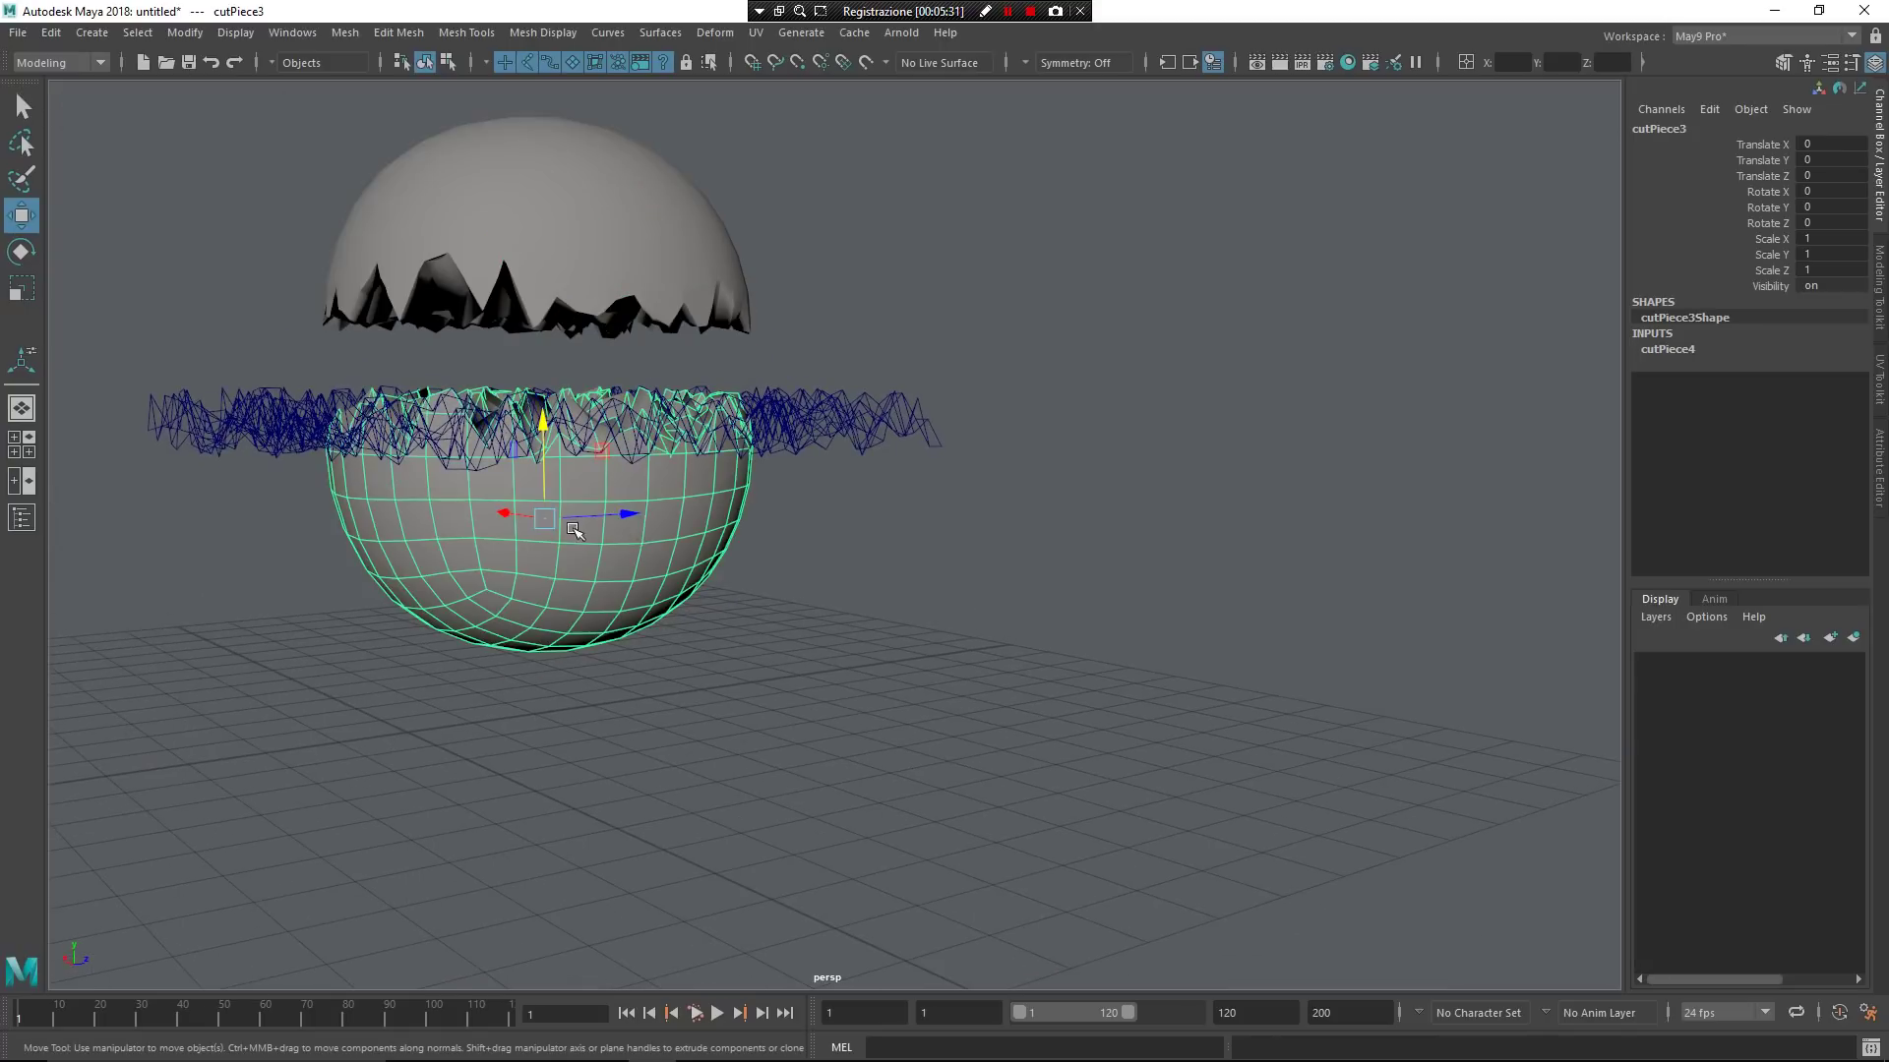
pyautogui.moveTo(544, 454); pyautogui.dragTo(544, 570)
pyautogui.keyDown('alt'); pyautogui.moveTo(350, 533); pyautogui.dragTo(730, 532); pyautogui.keyUp('alt')
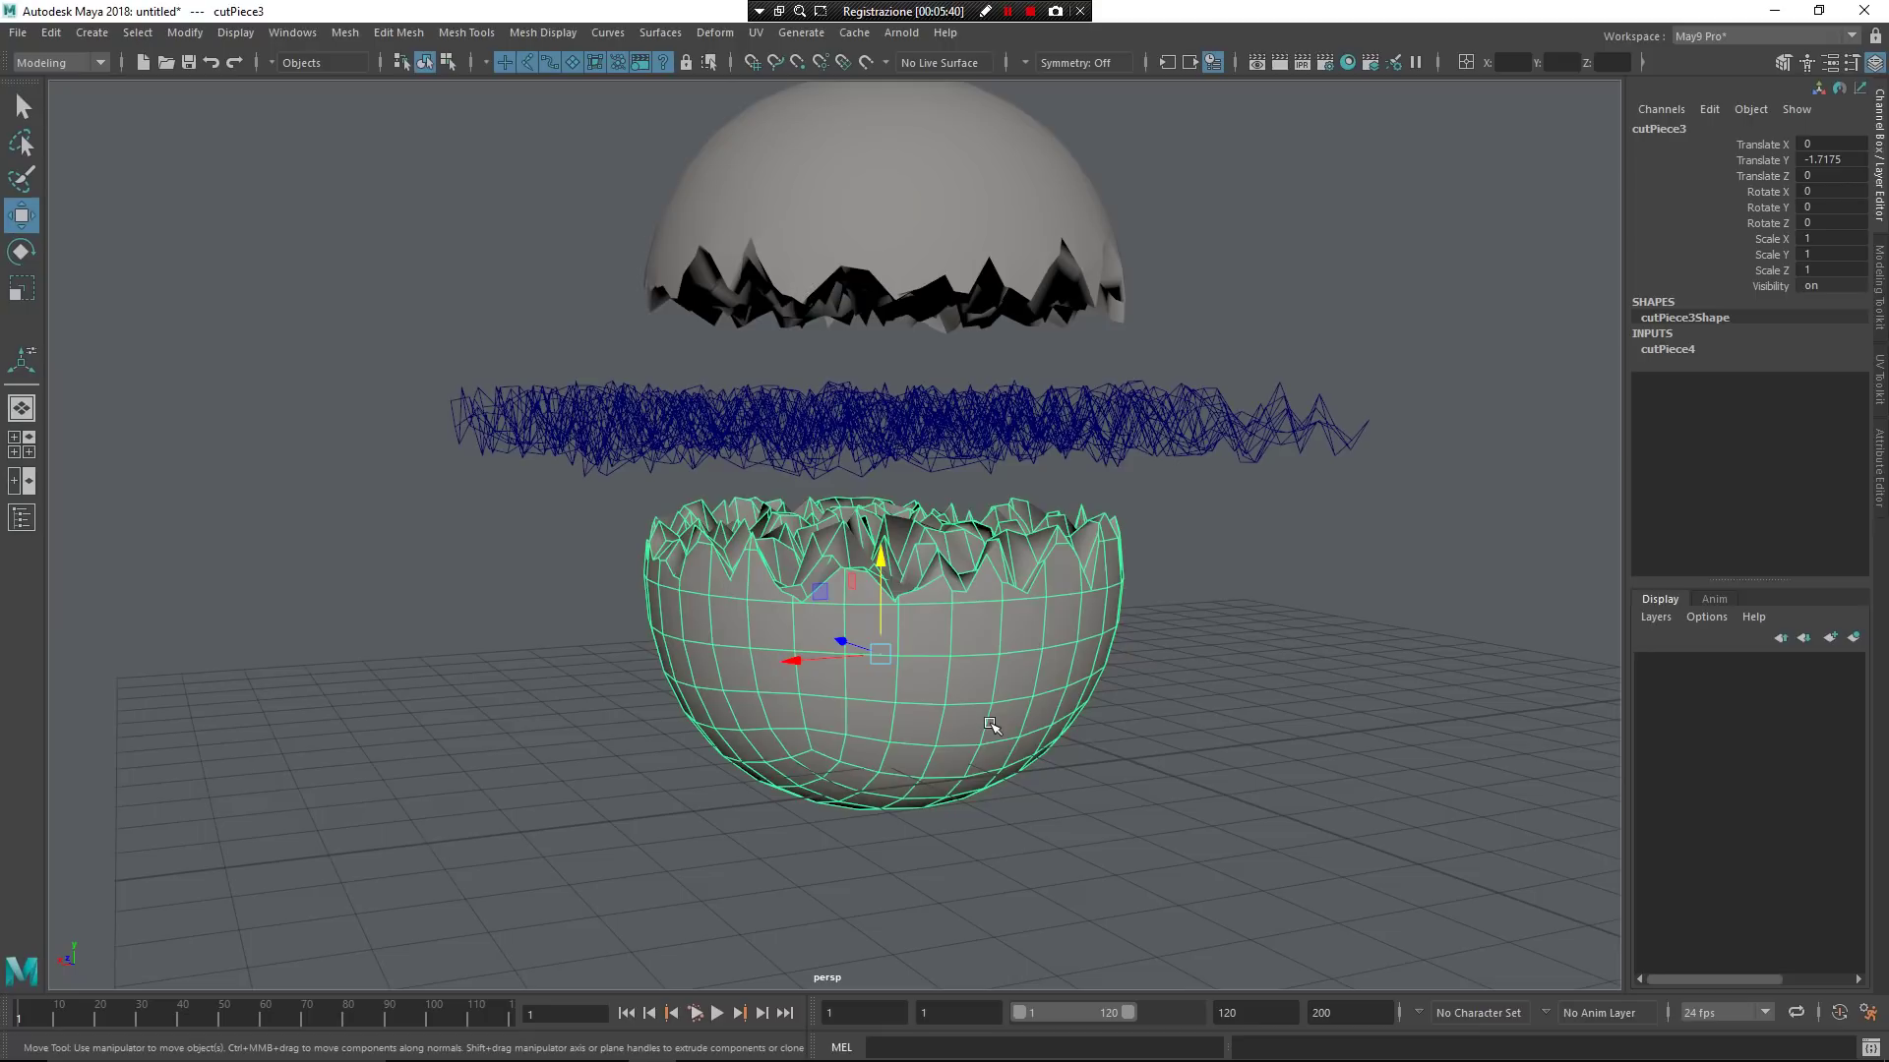
# Rotate the jagged cutting plane about -39.6 degrees in X to tilt the cut through both pieces
pyautogui.click(1321, 394)
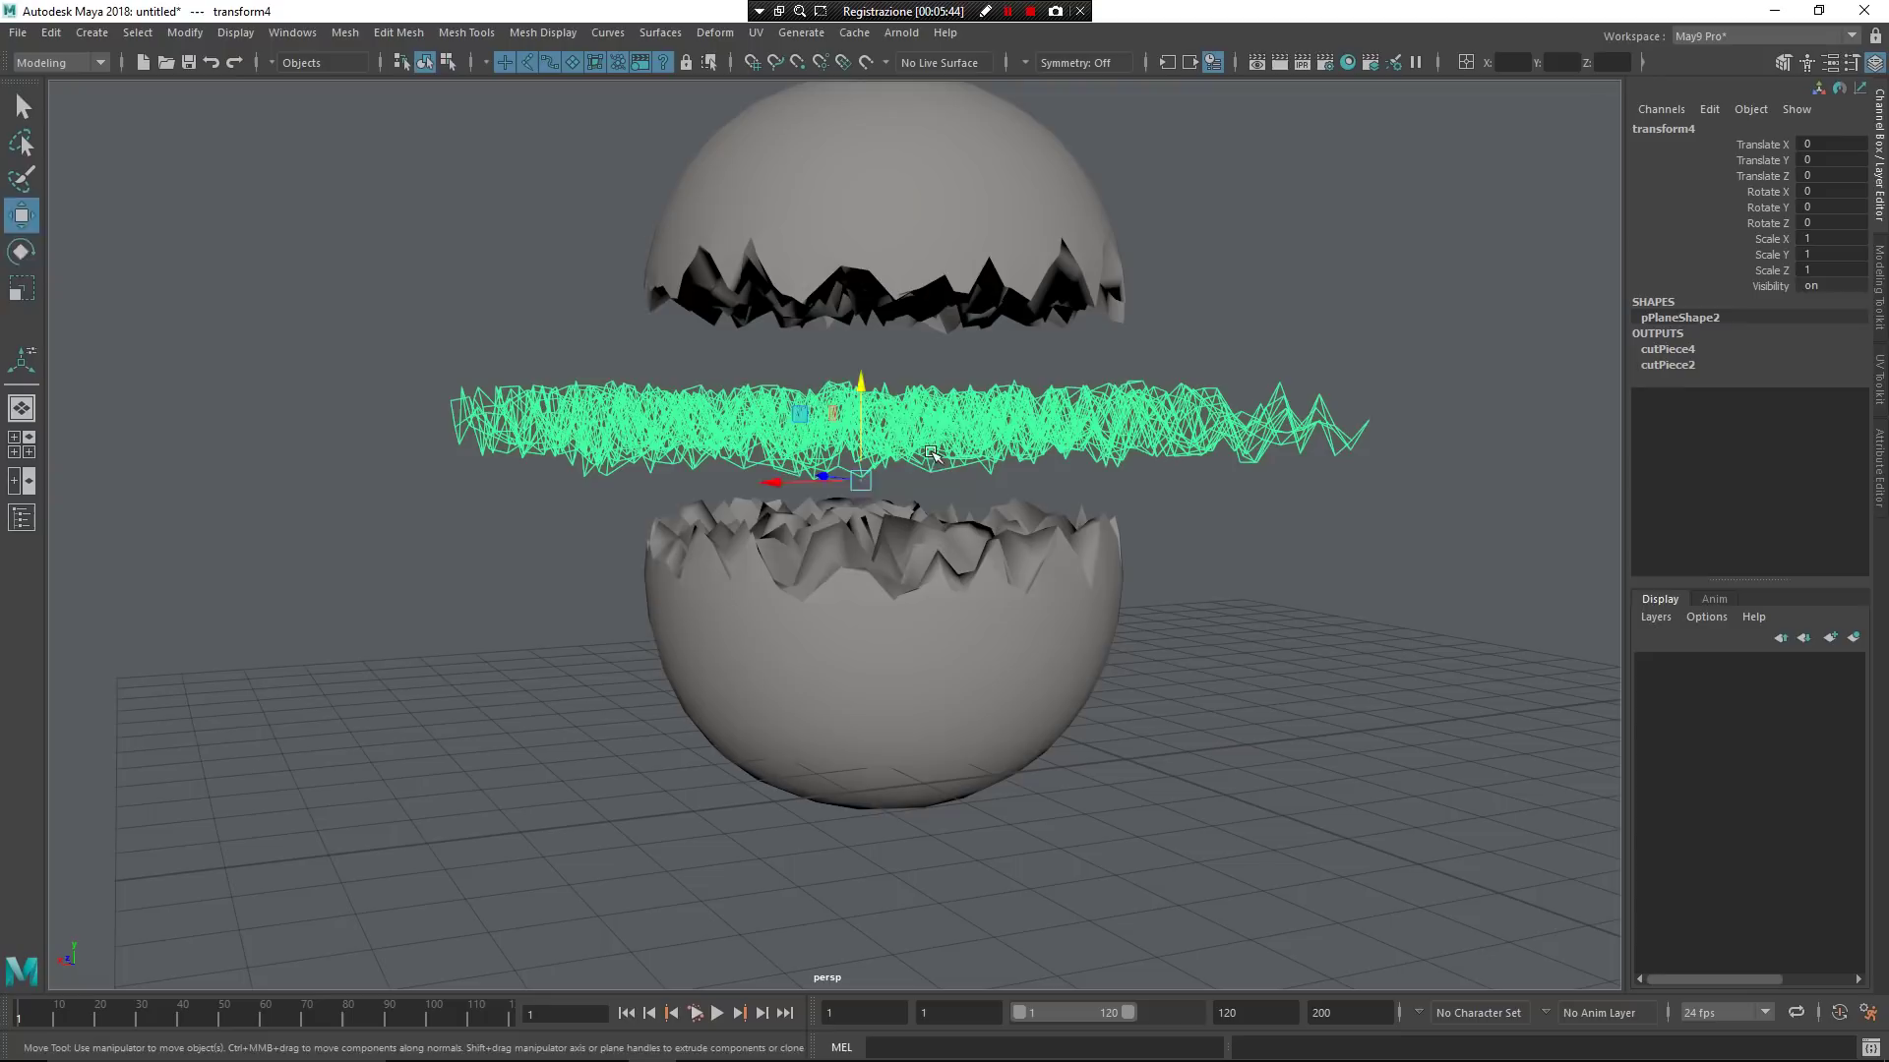
pyautogui.press('e')
pyautogui.moveTo(889, 425); pyautogui.dragTo(889, 500)
pyautogui.keyDown('alt'); pyautogui.moveTo(876, 506); pyautogui.dragTo(910, 561); pyautogui.keyUp('alt')
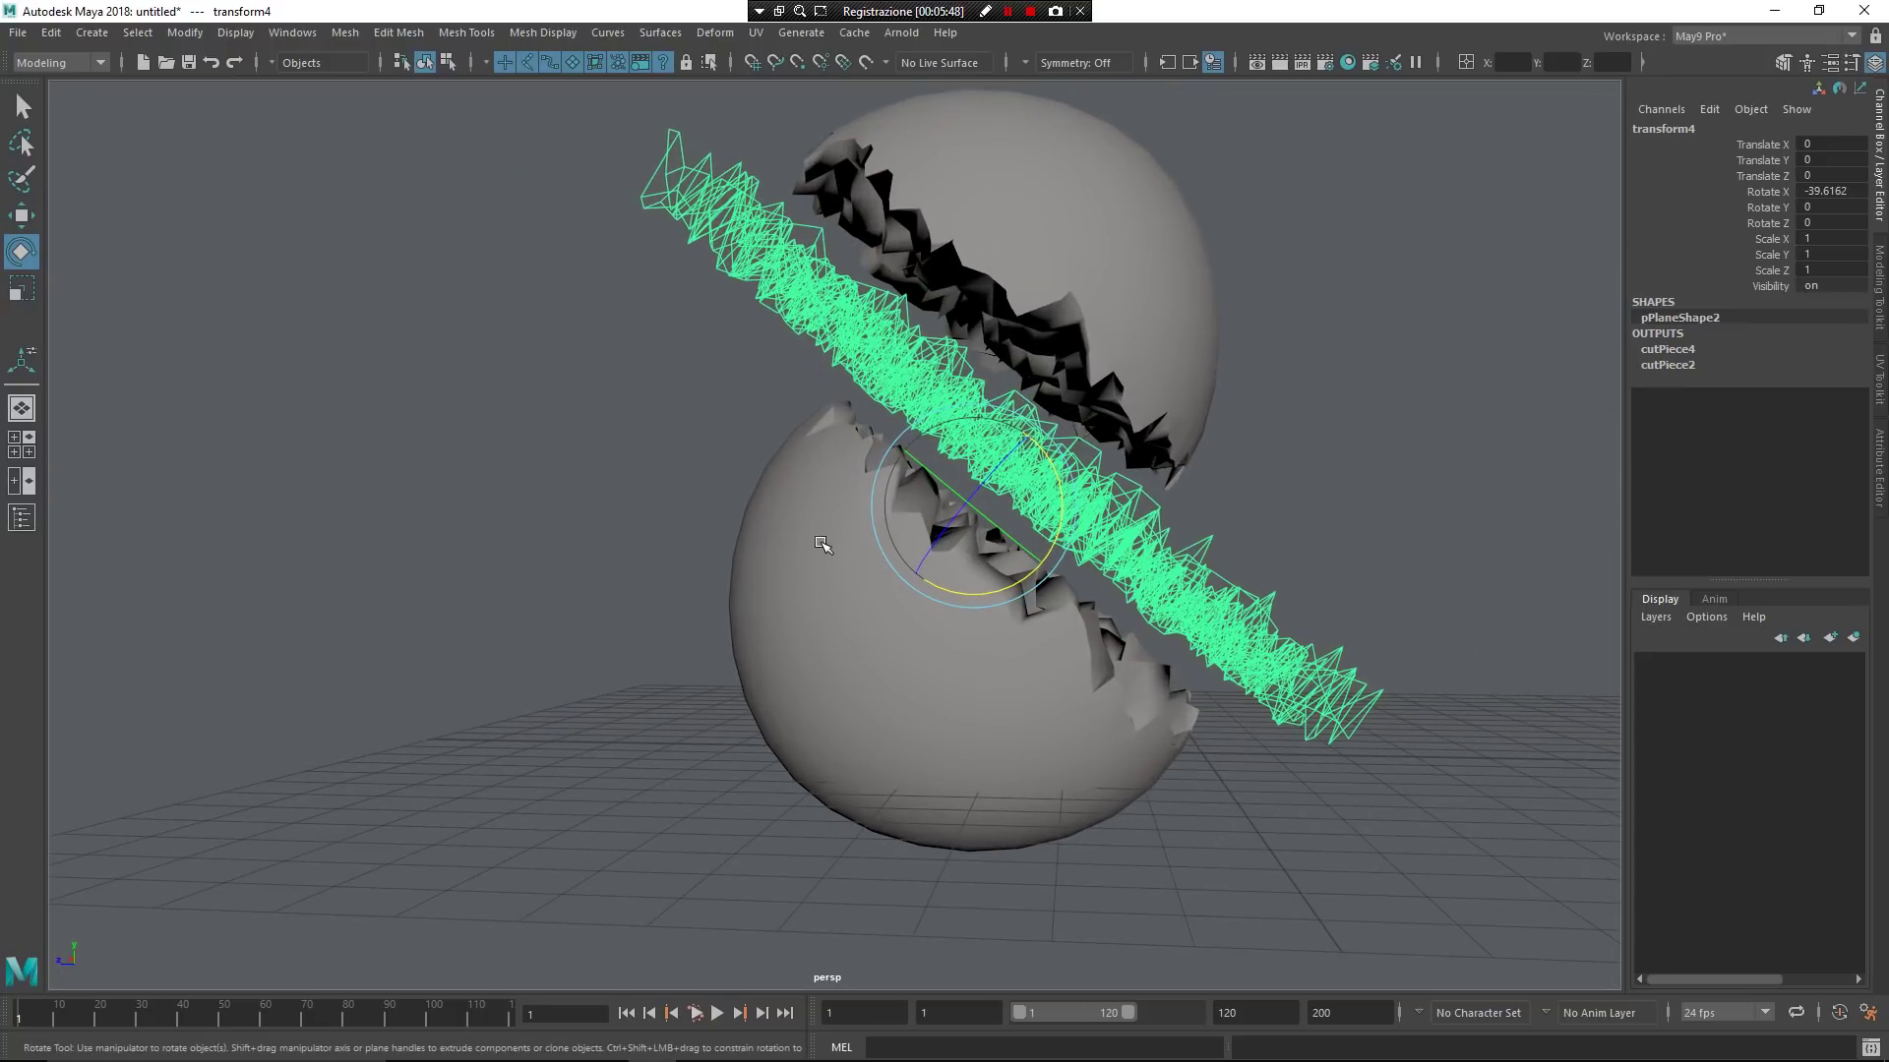